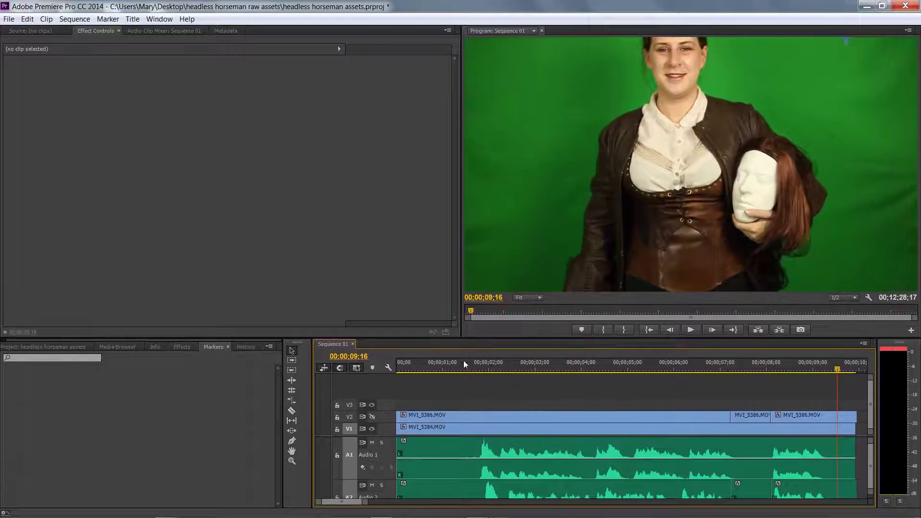
- Review the green-screen sequence by playing it back from its beginning
{"action": "left_click", "coordinate": [400, 364]}
{"action": "left_click_drag", "start_coordinate": [459, 195], "coordinate": [173, 191]}
{"action": "left_click", "coordinate": [32, 34]}
{"action": "left_click", "coordinate": [48, 347]}
{"action": "left_click", "coordinate": [115, 346]}
{"action": "left_click", "coordinate": [59, 348]}
{"action": "left_click", "coordinate": [402, 369]}
{"action": "key", "text": "space"}
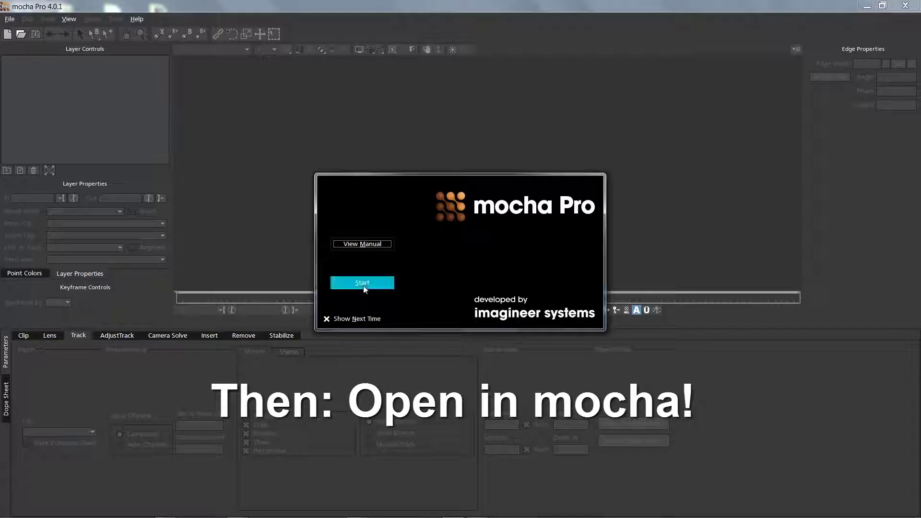
- In mocha Pro, create a project from headless_horsemary_main_plate.mov, overwriting the existing project file, and set the in point to frame 2
{"action": "left_click", "coordinate": [363, 283]}
{"action": "left_click", "coordinate": [10, 19]}
{"action": "left_click", "coordinate": [28, 27]}
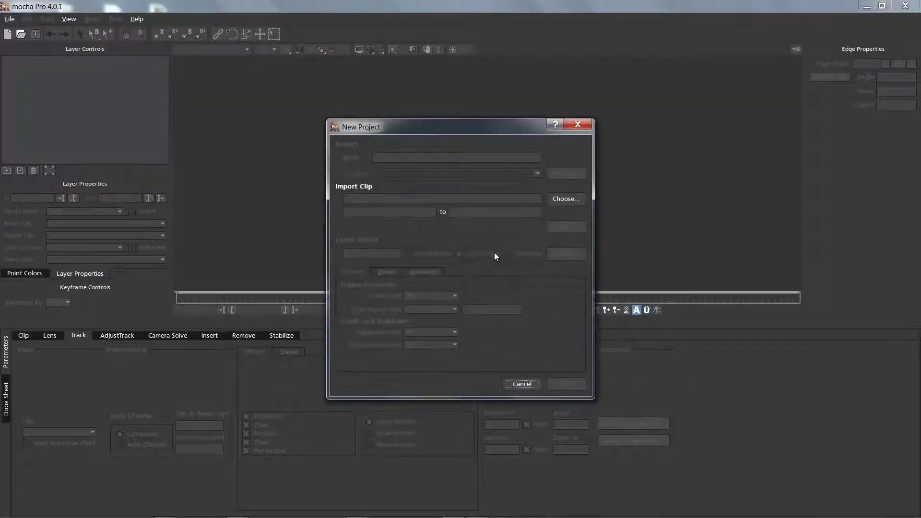
{"action": "left_click", "coordinate": [557, 194]}
{"action": "double_click", "coordinate": [633, 136]}
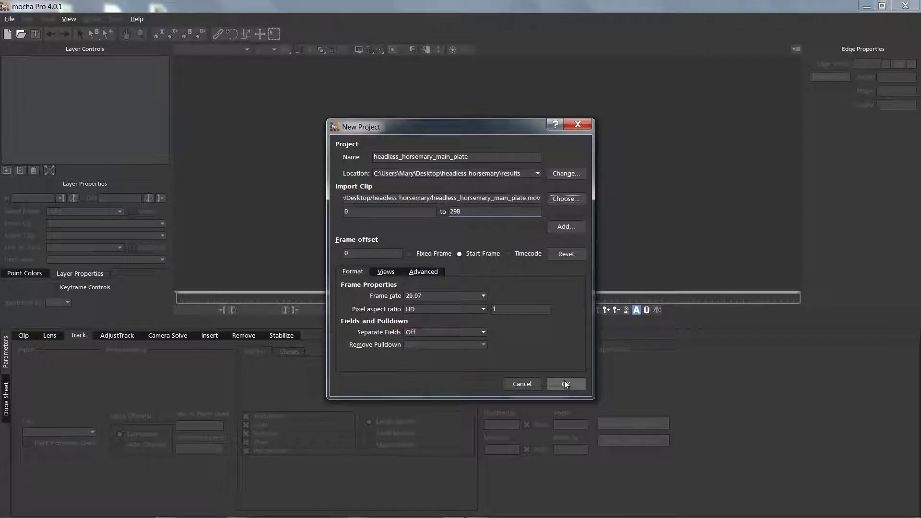
{"action": "left_click", "coordinate": [565, 384]}
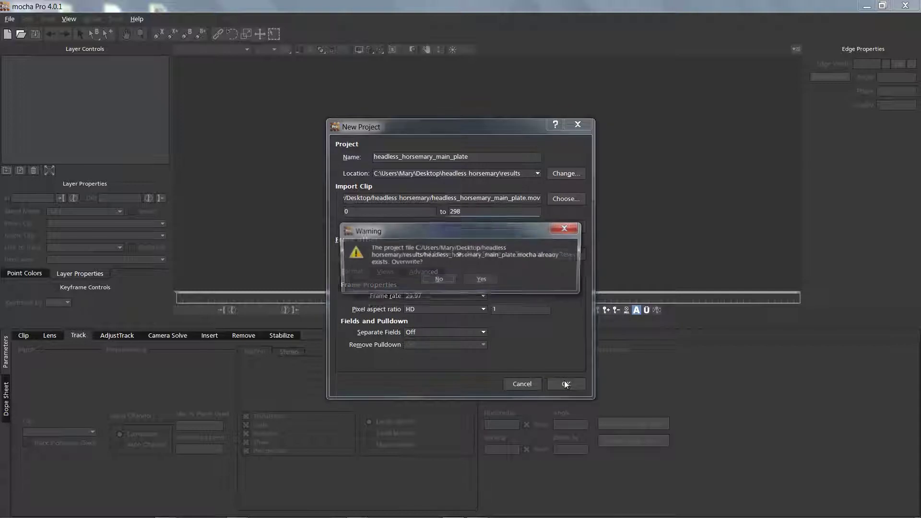
{"action": "left_click", "coordinate": [474, 280]}
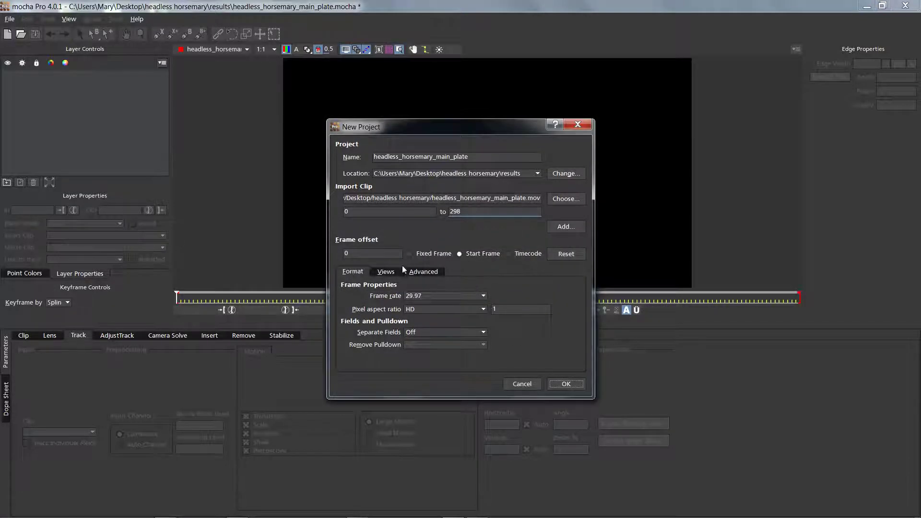
{"action": "mouse_move", "coordinate": [176, 300]}
{"action": "left_mouse_down"}
{"action": "mouse_move", "coordinate": [196, 301]}
{"action": "mouse_move", "coordinate": [181, 300]}
{"action": "left_mouse_up"}
{"action": "left_click_drag", "start_coordinate": [181, 300], "coordinate": [606, 318]}
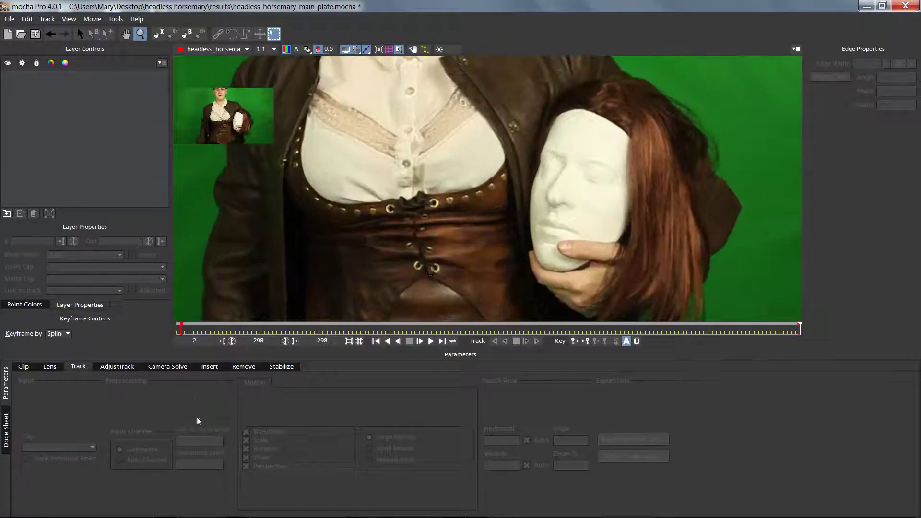
- Draw an X-spline around the white mannequin face, cutting inward to exclude the fingers, and name the layer "face track"
{"action": "left_click", "coordinate": [159, 35]}
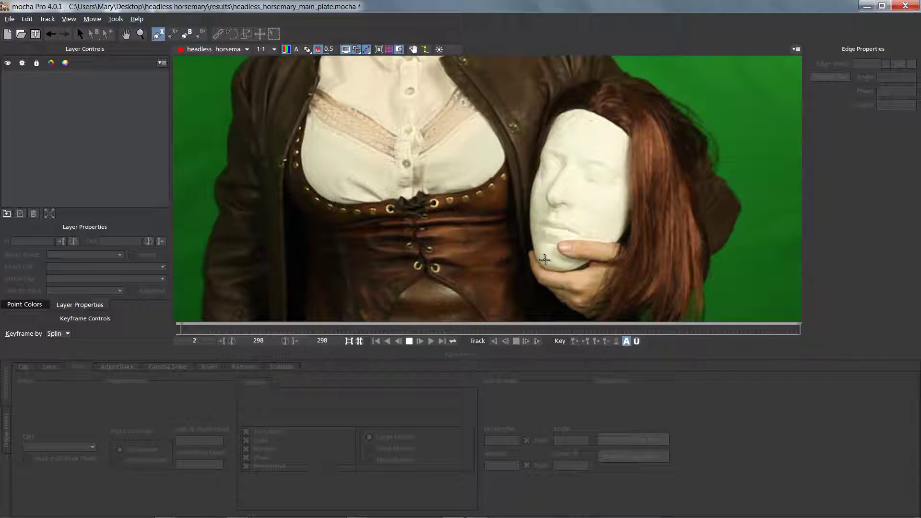
{"action": "left_click", "coordinate": [546, 268]}
{"action": "left_click", "coordinate": [576, 269]}
{"action": "left_click", "coordinate": [614, 244]}
{"action": "left_click", "coordinate": [628, 213]}
{"action": "left_click", "coordinate": [631, 168]}
{"action": "left_click", "coordinate": [629, 140]}
{"action": "left_click", "coordinate": [602, 115]}
{"action": "left_click", "coordinate": [567, 108]}
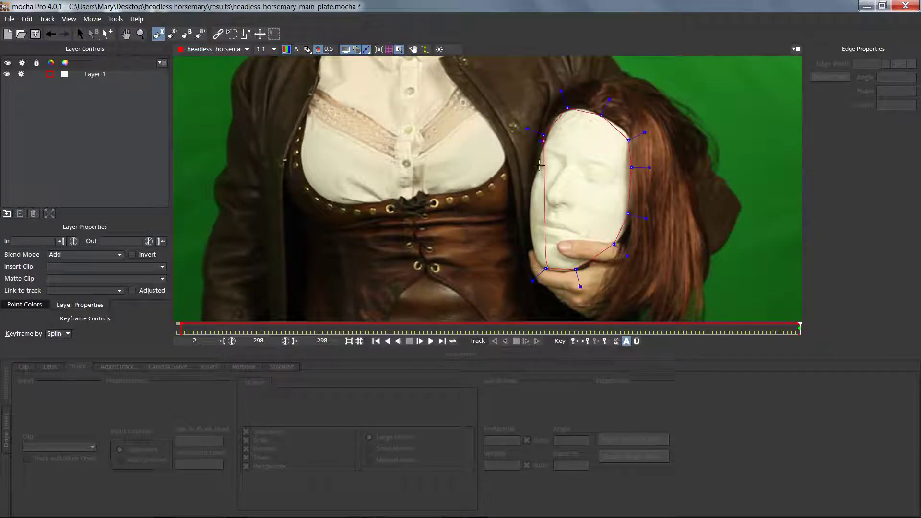
{"action": "left_click_drag", "start_coordinate": [578, 269], "coordinate": [591, 224]}
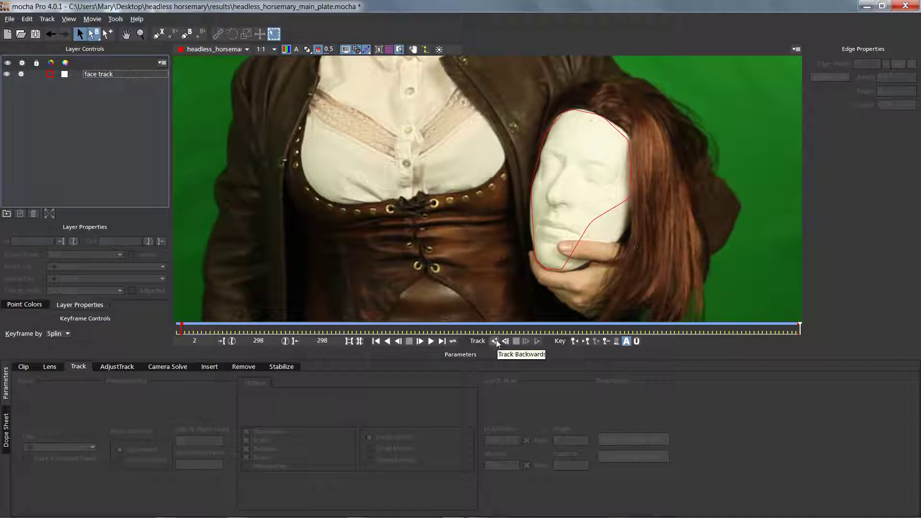
- Start tracking the face layer backwards and align the planar surface corners and grid with the mannequin face
{"action": "left_click", "coordinate": [495, 341]}
{"action": "left_click", "coordinate": [389, 50]}
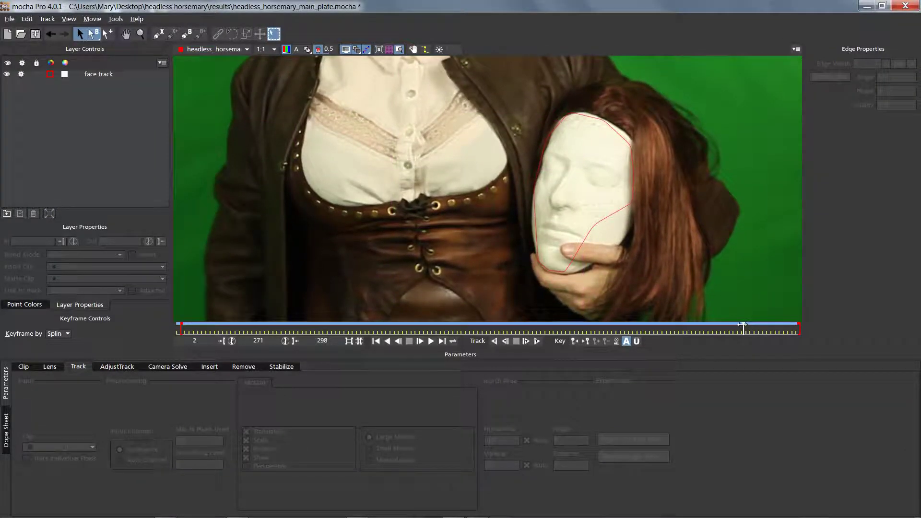
{"action": "left_click", "coordinate": [103, 75]}
{"action": "left_click", "coordinate": [379, 50]}
{"action": "left_click_drag", "start_coordinate": [541, 245], "coordinate": [522, 237]}
{"action": "left_click_drag", "start_coordinate": [619, 246], "coordinate": [581, 256]}
{"action": "left_click_drag", "start_coordinate": [619, 129], "coordinate": [623, 142]}
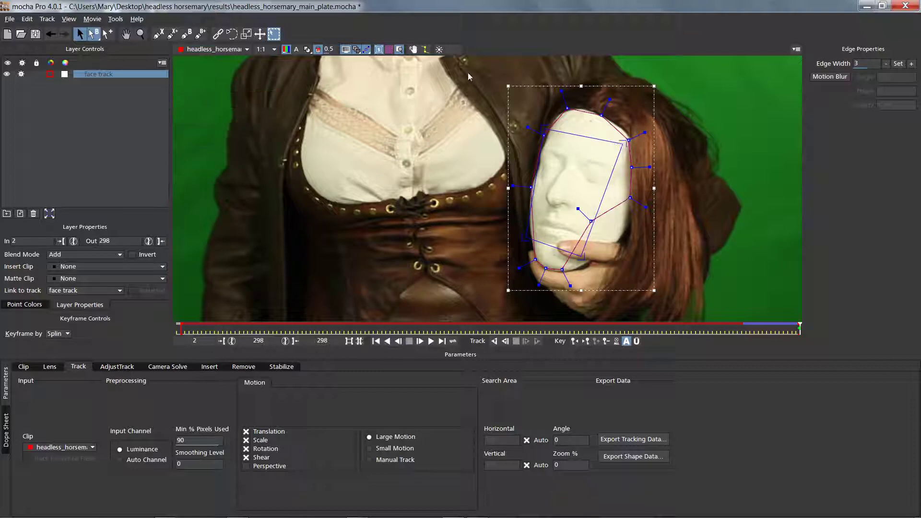
{"action": "left_click", "coordinate": [390, 50]}
{"action": "left_click_drag", "start_coordinate": [528, 235], "coordinate": [523, 239]}
{"action": "left_click_drag", "start_coordinate": [580, 254], "coordinate": [589, 267]}
- Track the face layer backwards through the rest of the clip and scrub through the frames to check the track
{"action": "left_click_drag", "start_coordinate": [784, 331], "coordinate": [743, 331]}
{"action": "left_click", "coordinate": [505, 341]}
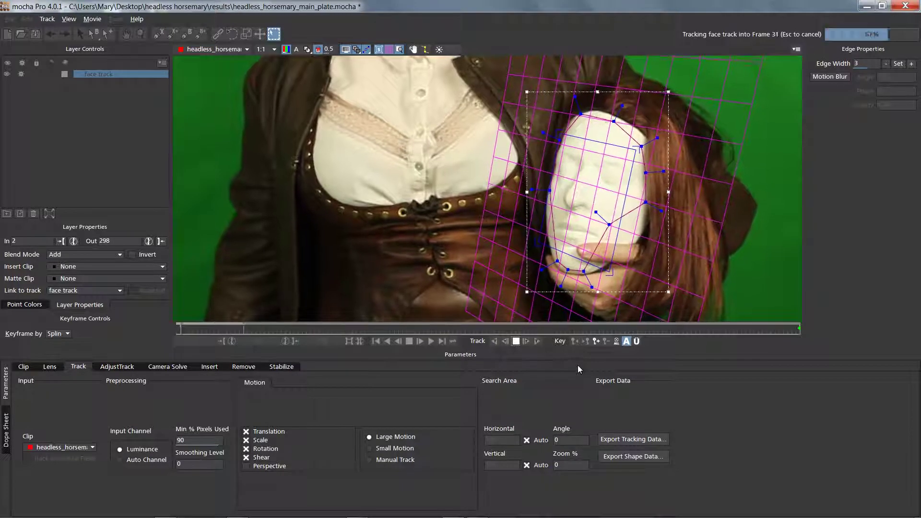
{"action": "left_click_drag", "start_coordinate": [212, 328], "coordinate": [903, 320]}
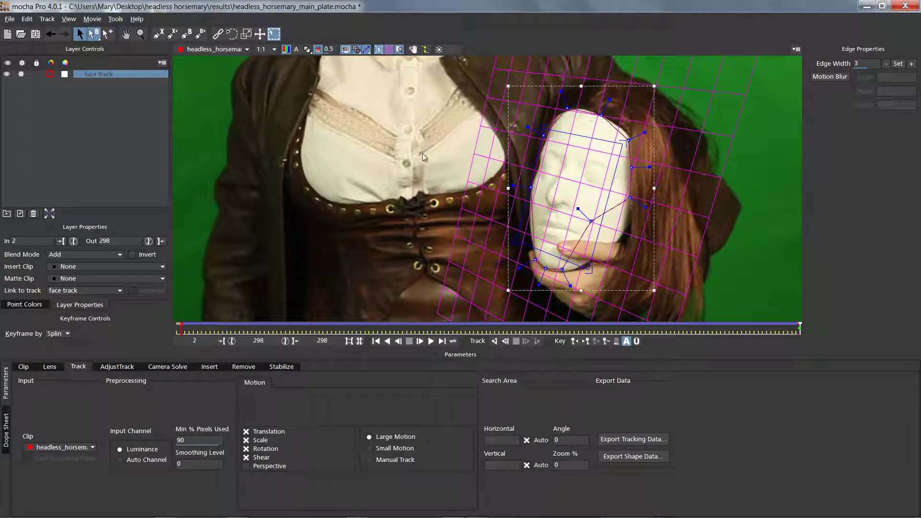
- Turn off processing for the face track layer, lock it and hide it
{"action": "key", "text": "x"}
{"action": "left_click_drag", "start_coordinate": [532, 273], "coordinate": [442, 168]}
{"action": "key", "text": "x"}
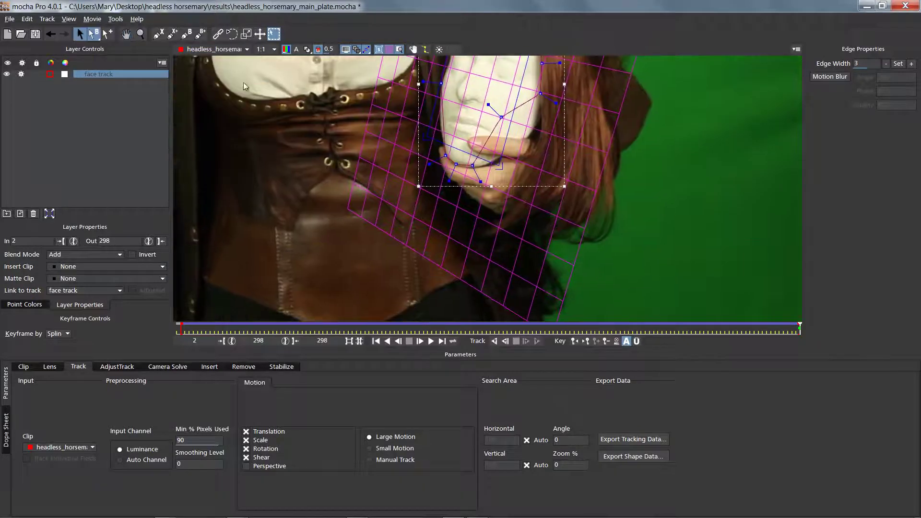
{"action": "left_click", "coordinate": [141, 35]}
{"action": "left_click_drag", "start_coordinate": [460, 208], "coordinate": [510, 240]}
{"action": "key", "text": "x"}
{"action": "key", "text": "z"}
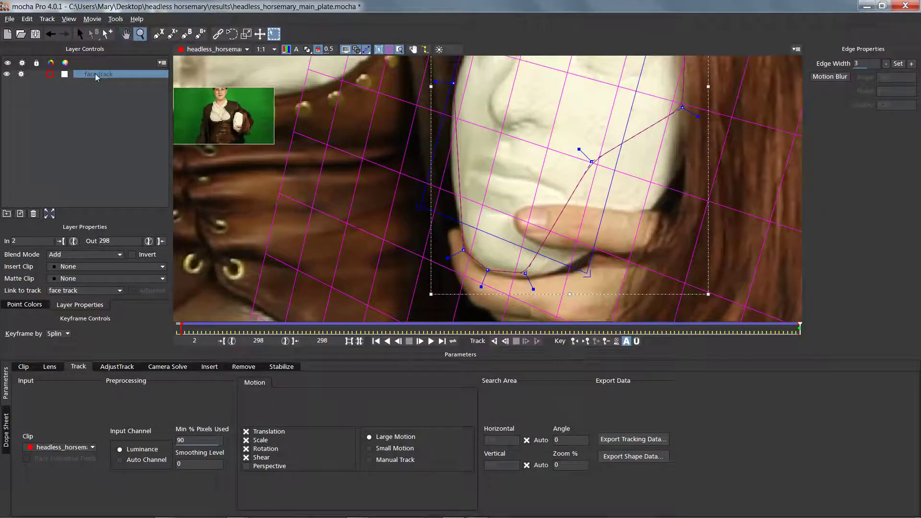
{"action": "left_click", "coordinate": [22, 74]}
{"action": "left_click", "coordinate": [36, 74]}
{"action": "left_click", "coordinate": [7, 75]}
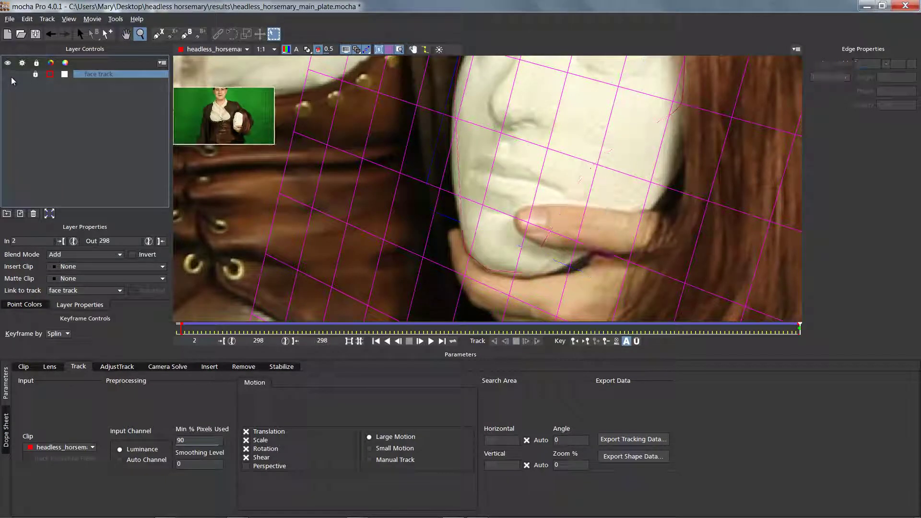
- Hide the planar grid and draw an X-spline around the thumb and fingers holding the mannequin head
{"action": "left_click", "coordinate": [156, 36]}
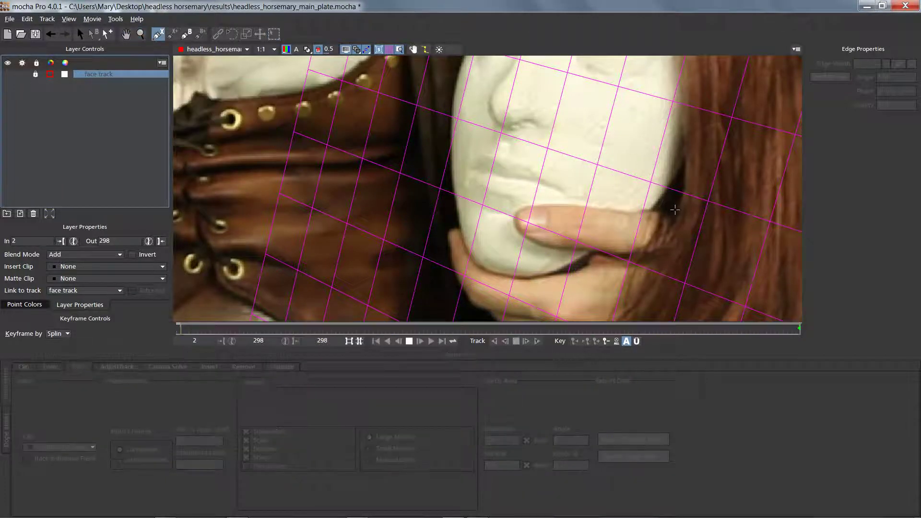
{"action": "left_click", "coordinate": [400, 52]}
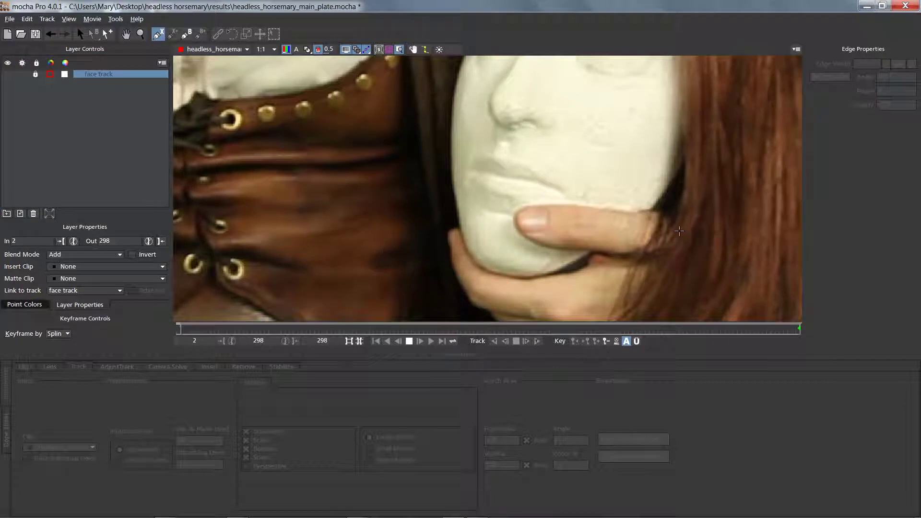
{"action": "left_click", "coordinate": [673, 212]}
{"action": "left_click", "coordinate": [649, 211]}
{"action": "left_click", "coordinate": [593, 207]}
{"action": "left_click", "coordinate": [535, 205]}
{"action": "left_click", "coordinate": [518, 231]}
{"action": "left_click", "coordinate": [584, 250]}
{"action": "left_click", "coordinate": [560, 275]}
{"action": "left_click", "coordinate": [494, 273]}
{"action": "left_click", "coordinate": [464, 234]}
{"action": "left_click", "coordinate": [449, 231]}
{"action": "left_click", "coordinate": [451, 257]}
{"action": "left_click", "coordinate": [463, 286]}
{"action": "left_click", "coordinate": [470, 301]}
{"action": "left_click_drag", "start_coordinate": [491, 316], "coordinate": [457, 215]}
{"action": "left_click", "coordinate": [472, 224]}
{"action": "left_click", "coordinate": [506, 258]}
{"action": "left_click", "coordinate": [544, 276]}
{"action": "left_click", "coordinate": [727, 148]}
{"action": "right_click", "coordinate": [727, 148]}
- Refine the hand spline's points so the outline follows the edges of the thumb and fingers
{"action": "left_click_drag", "start_coordinate": [417, 158], "coordinate": [419, 162]}
{"action": "left_click_drag", "start_coordinate": [422, 129], "coordinate": [403, 113]}
{"action": "scroll", "coordinate": [452, 128], "scroll_direction": "up", "scroll_amount": 5}
{"action": "left_click_drag", "start_coordinate": [391, 133], "coordinate": [395, 144]}
{"action": "left_click_drag", "start_coordinate": [406, 171], "coordinate": [417, 205]}
{"action": "left_click_drag", "start_coordinate": [544, 256], "coordinate": [546, 249]}
{"action": "left_click_drag", "start_coordinate": [582, 250], "coordinate": [632, 234]}
- Rename the new hand layer as "hand roto"
{"action": "key", "text": "z"}
{"action": "left_click_drag", "start_coordinate": [510, 264], "coordinate": [511, 237]}
{"action": "double_click", "coordinate": [96, 74]}
{"action": "type", "text": "hand roto"}
{"action": "key", "text": "Return"}
- Stabilize the view on the hand roto layer and track it backwards to frame 2
{"action": "left_click", "coordinate": [414, 49]}
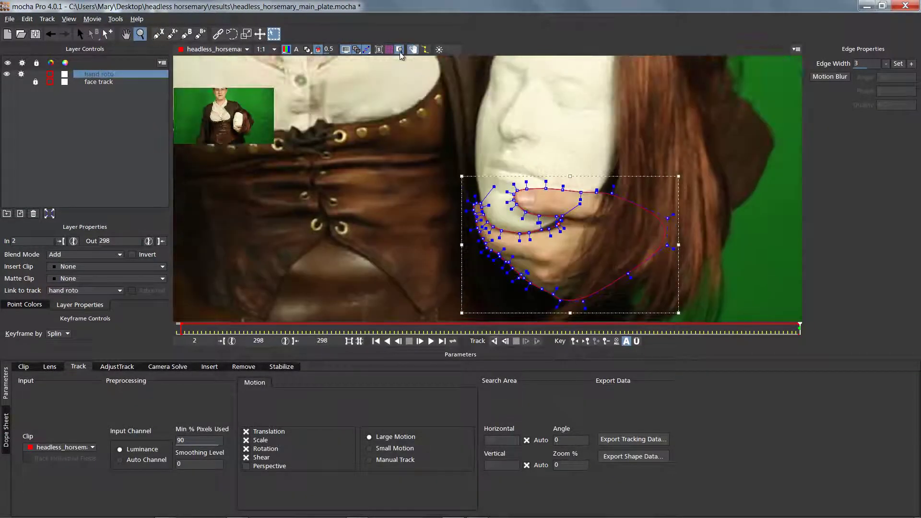
{"action": "left_click", "coordinate": [399, 49]}
{"action": "left_click", "coordinate": [493, 341]}
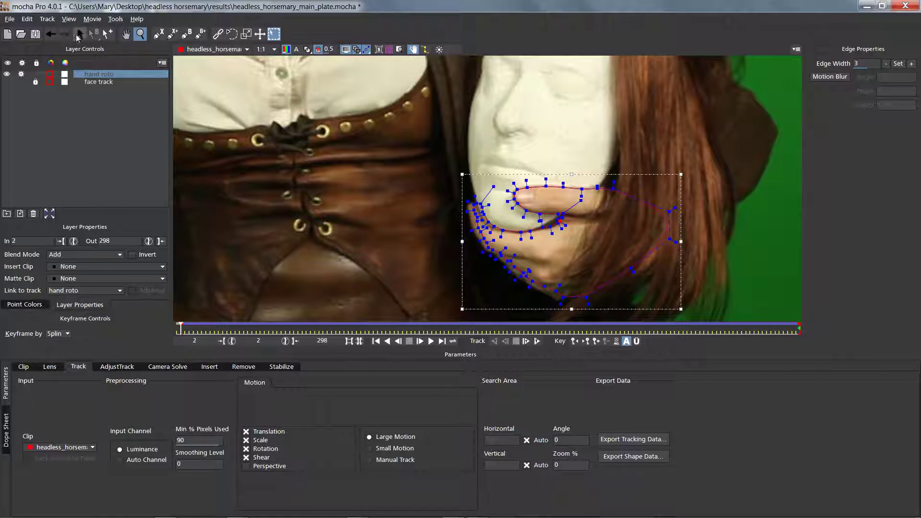
- Reposition groups of hand roto points at frame 2 to match the outer finger edge and the thumb
{"action": "left_click_drag", "start_coordinate": [462, 239], "coordinate": [461, 239]}
{"action": "left_click_drag", "start_coordinate": [401, 112], "coordinate": [696, 324]}
{"action": "left_click_drag", "start_coordinate": [459, 239], "coordinate": [264, 241]}
{"action": "scroll", "coordinate": [454, 239], "scroll_direction": "up", "scroll_amount": 4}
{"action": "left_click_drag", "start_coordinate": [202, 115], "coordinate": [353, 283]}
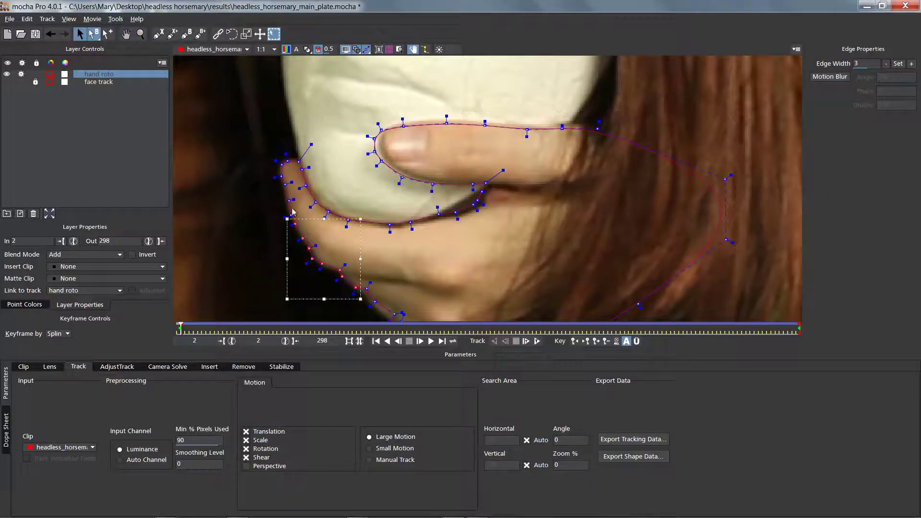
{"action": "left_click_drag", "start_coordinate": [271, 214], "coordinate": [245, 126]}
{"action": "left_click_drag", "start_coordinate": [346, 283], "coordinate": [468, 265]}
{"action": "left_click_drag", "start_coordinate": [279, 124], "coordinate": [377, 204]}
{"action": "left_click_drag", "start_coordinate": [382, 117], "coordinate": [502, 161]}
{"action": "left_click_drag", "start_coordinate": [379, 204], "coordinate": [284, 128]}
- Correct the hand roto points at frame 170 to fit the fingers and play back the clip to check the shape
{"action": "key", "text": "z"}
{"action": "left_click_drag", "start_coordinate": [429, 147], "coordinate": [533, 331]}
{"action": "key", "text": "z"}
{"action": "left_click_drag", "start_coordinate": [336, 192], "coordinate": [300, 128]}
{"action": "left_click_drag", "start_coordinate": [307, 96], "coordinate": [407, 172]}
{"action": "key", "text": "z"}
{"action": "left_click_drag", "start_coordinate": [360, 139], "coordinate": [432, 192]}
{"action": "left_click_drag", "start_coordinate": [432, 191], "coordinate": [516, 222]}
{"action": "left_click", "coordinate": [407, 130]}
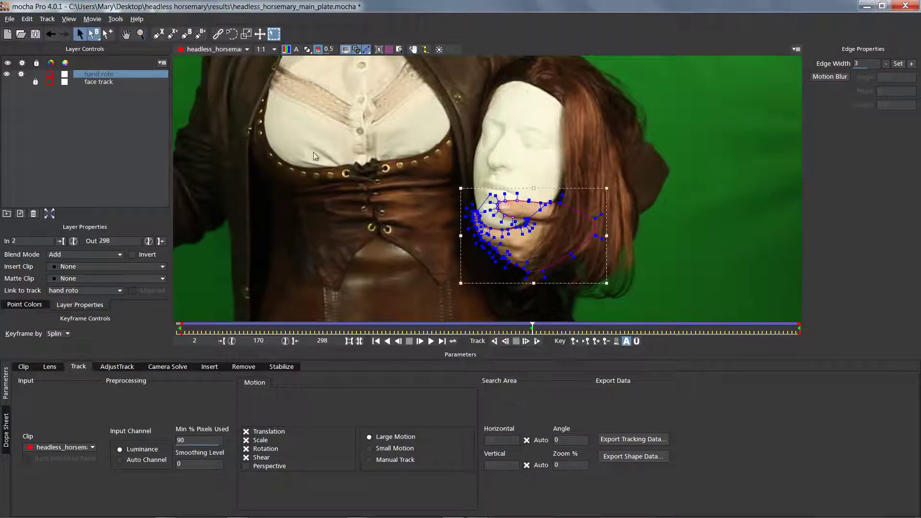
{"action": "key", "text": "space"}
{"action": "key", "text": "space"}
- Unlock the face track layer and make it visible again at frame 10
{"action": "left_click", "coordinate": [37, 81]}
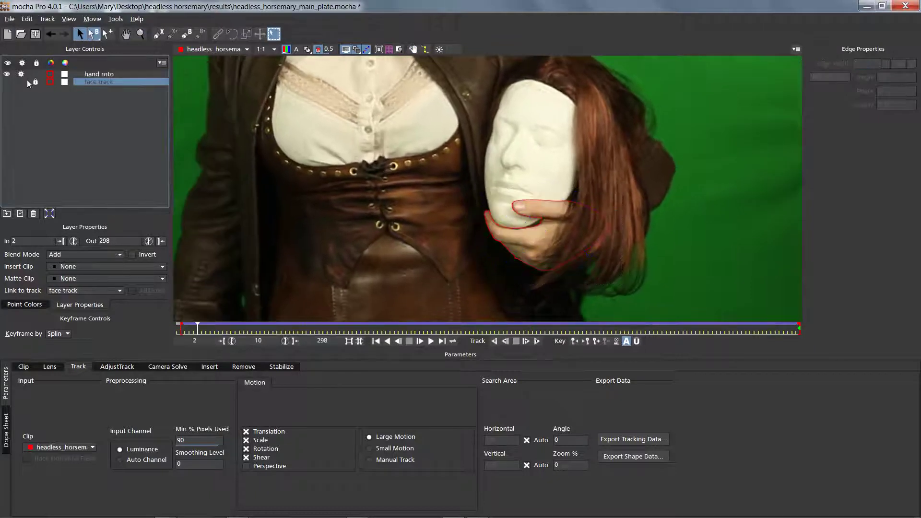
{"action": "left_click", "coordinate": [8, 82]}
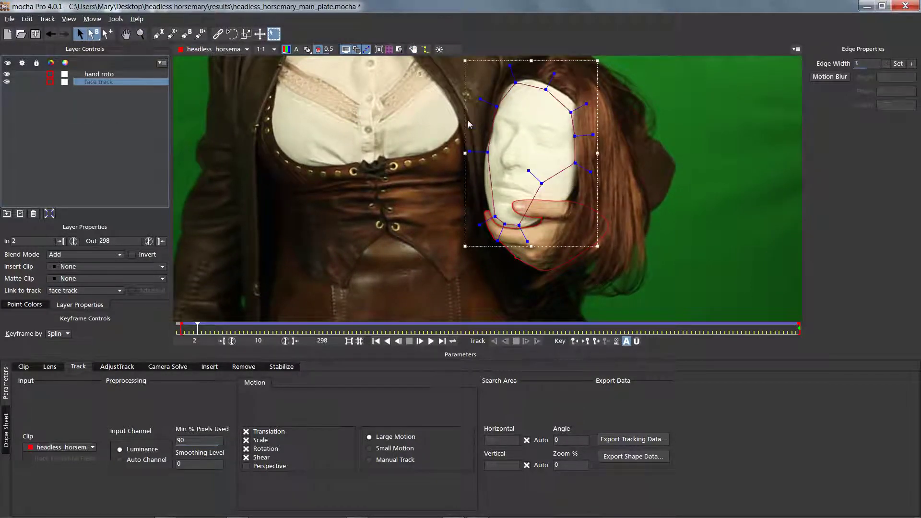
{"action": "left_click", "coordinate": [137, 33]}
{"action": "left_click_drag", "start_coordinate": [561, 164], "coordinate": [558, 83]}
{"action": "key", "text": "x"}
{"action": "left_click_drag", "start_coordinate": [541, 119], "coordinate": [520, 214]}
{"action": "key", "text": "x"}
{"action": "left_click_drag", "start_coordinate": [506, 175], "coordinate": [496, 210]}
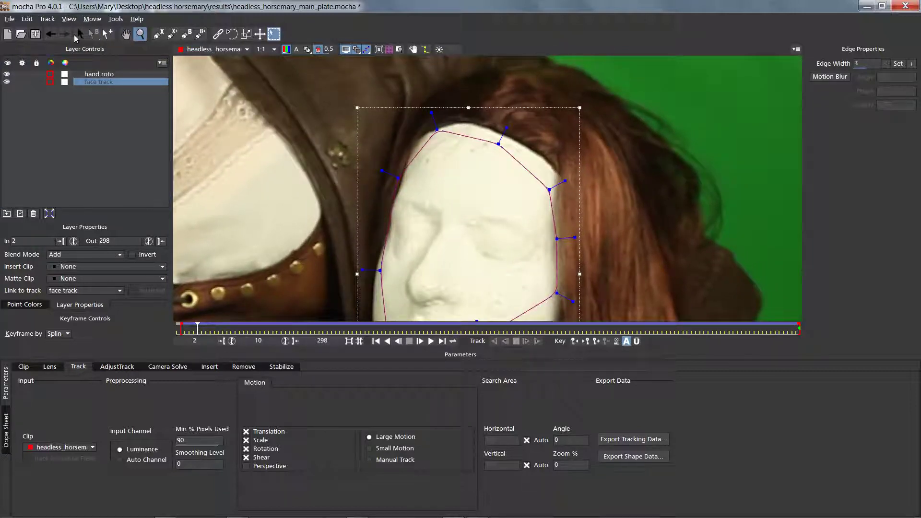
- Add points to the face track spline and reshape it to follow the mannequin's forehead edge
{"action": "left_click", "coordinate": [96, 36]}
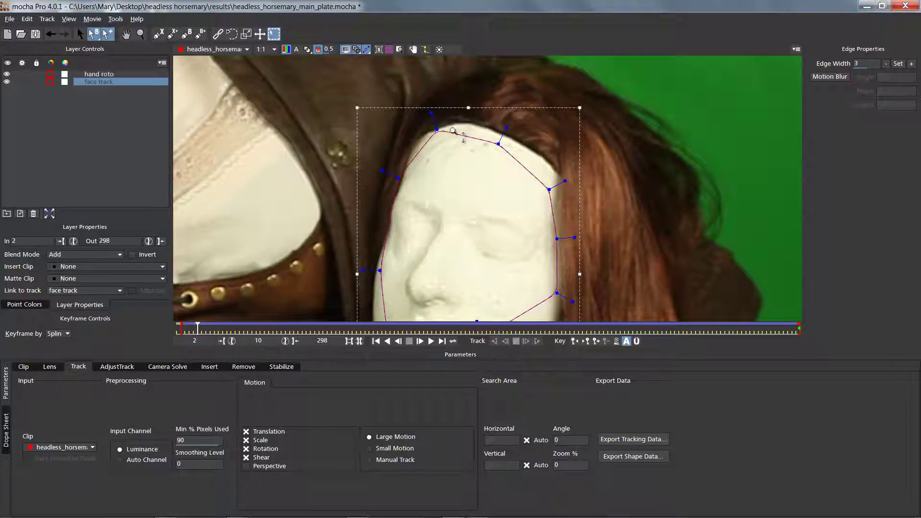
{"action": "key", "text": "s"}
{"action": "left_click", "coordinate": [432, 129]}
{"action": "left_click", "coordinate": [85, 83]}
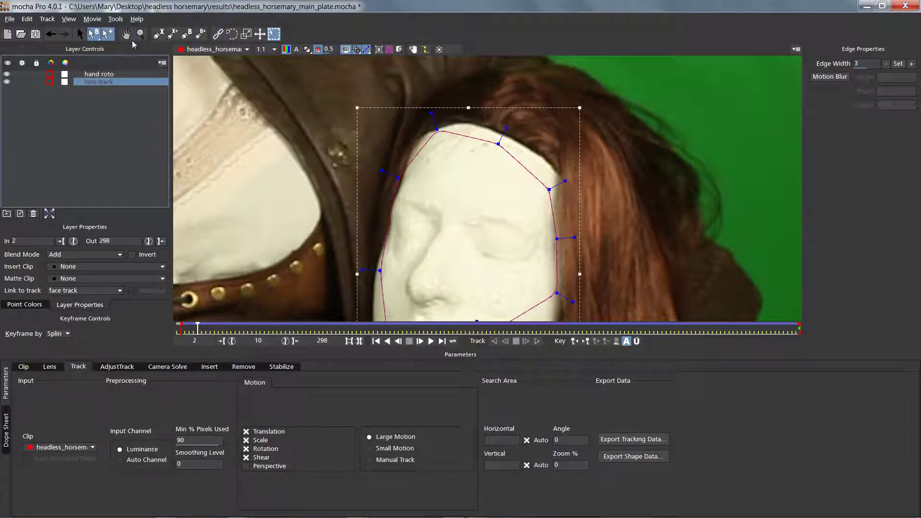
{"action": "left_click_drag", "start_coordinate": [475, 140], "coordinate": [471, 123]}
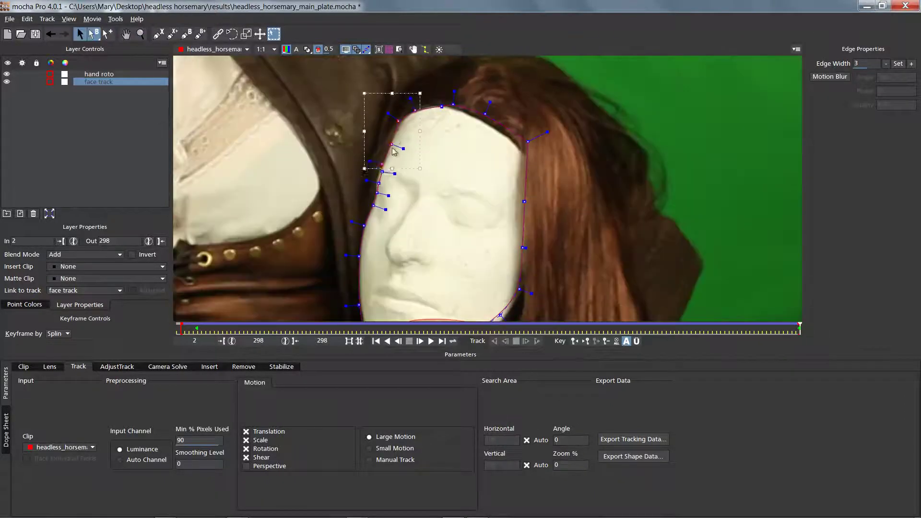
{"action": "left_click", "coordinate": [800, 327]}
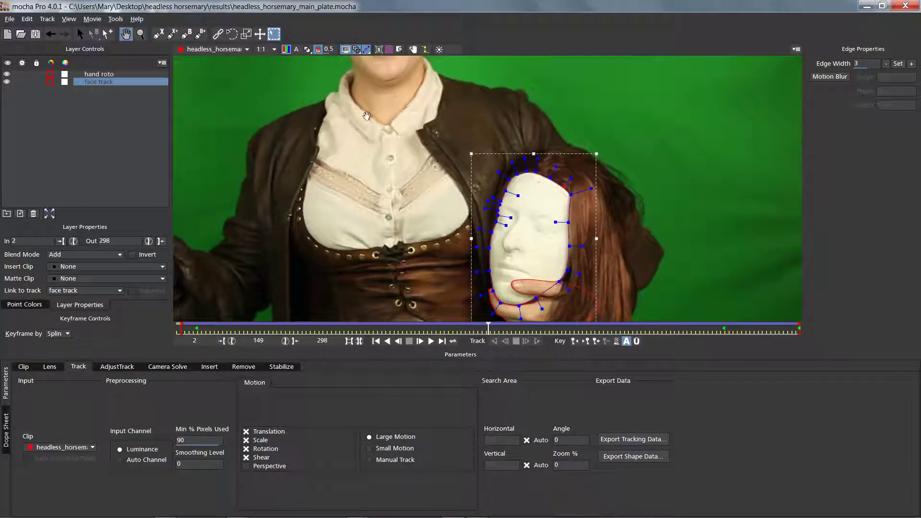
- Draw a loose X-spline around the woman's head and neck at frame 298
{"action": "left_click_drag", "start_coordinate": [366, 115], "coordinate": [339, 145]}
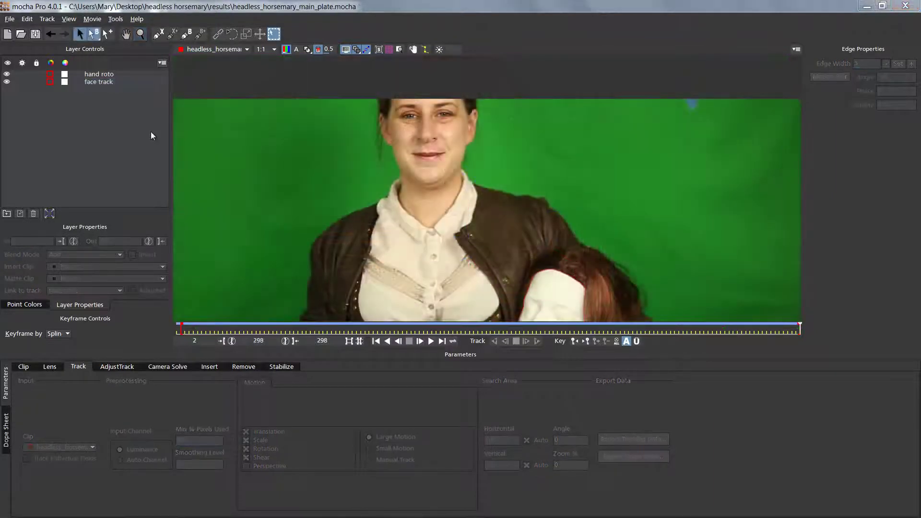
{"action": "left_click", "coordinate": [135, 35]}
{"action": "mouse_move", "coordinate": [384, 149]}
{"action": "left_mouse_down"}
{"action": "mouse_move", "coordinate": [391, 107]}
{"action": "mouse_move", "coordinate": [450, 117]}
{"action": "mouse_move", "coordinate": [434, 138]}
{"action": "left_mouse_up"}
{"action": "key", "text": "x"}
{"action": "left_click", "coordinate": [158, 34]}
{"action": "left_click", "coordinate": [295, 65]}
{"action": "left_click", "coordinate": [280, 109]}
{"action": "left_click", "coordinate": [278, 183]}
{"action": "left_click", "coordinate": [279, 212]}
{"action": "left_click", "coordinate": [333, 237]}
{"action": "left_click", "coordinate": [374, 246]}
{"action": "left_click", "coordinate": [445, 252]}
{"action": "left_click", "coordinate": [484, 244]}
{"action": "left_click", "coordinate": [526, 218]}
{"action": "left_click", "coordinate": [596, 173]}
{"action": "left_click", "coordinate": [613, 105]}
{"action": "left_click", "coordinate": [585, 74]}
{"action": "left_click", "coordinate": [549, 58]}
- Name the new layer "head roto" and track it backwards to frame 2 with shear turned off
{"action": "double_click", "coordinate": [95, 74]}
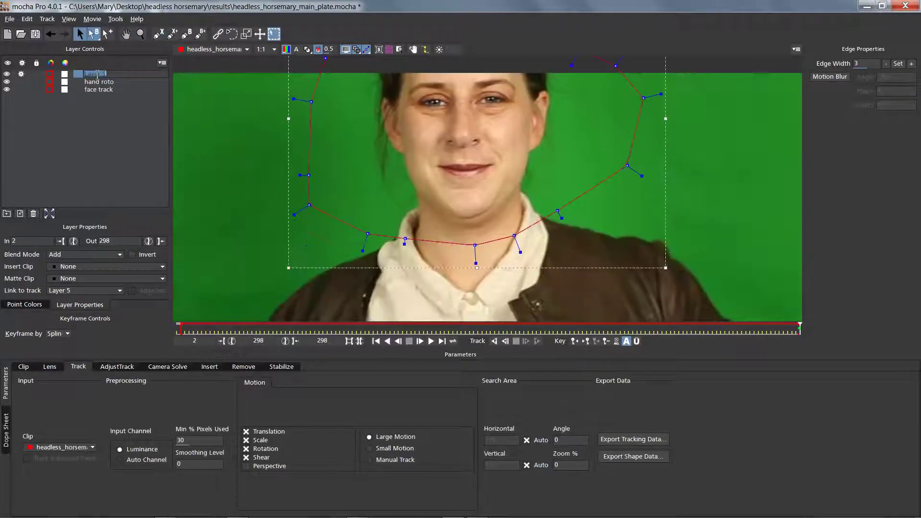
{"action": "left_click", "coordinate": [494, 341]}
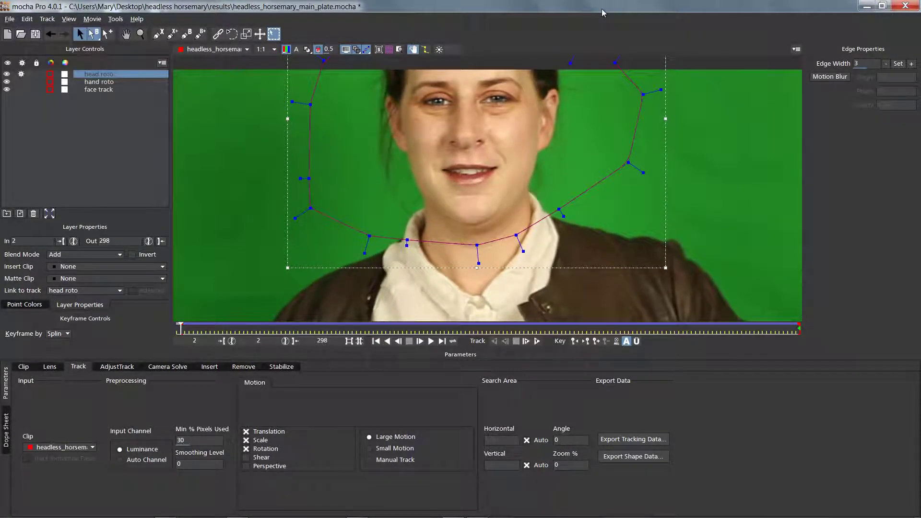
- Fit the head roto's lower edge to the shirt collar, keyframing corrections at several frames including 298, 2 and 196
{"action": "key", "text": "End"}
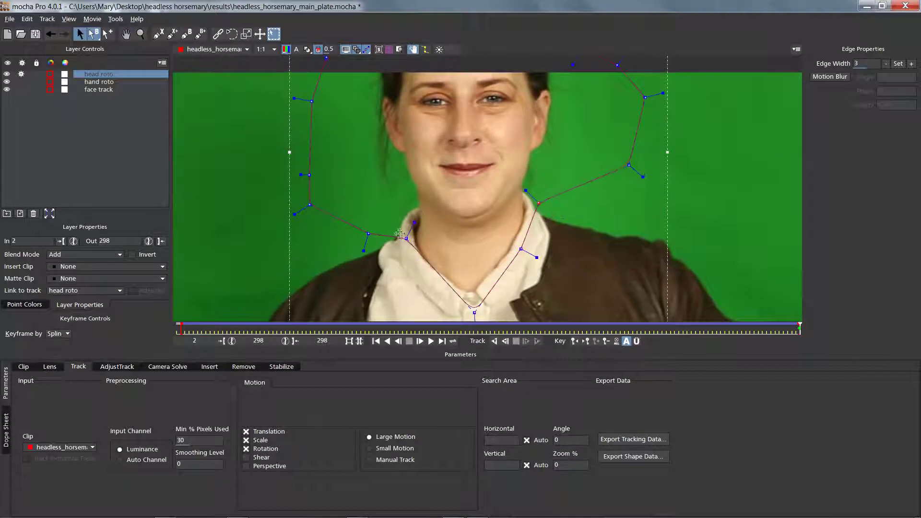
{"action": "left_click_drag", "start_coordinate": [648, 331], "coordinate": [349, 328]}
{"action": "left_click", "coordinate": [377, 341]}
{"action": "left_click_drag", "start_coordinate": [401, 226], "coordinate": [399, 221]}
{"action": "left_click_drag", "start_coordinate": [349, 328], "coordinate": [528, 328]}
{"action": "left_click_drag", "start_coordinate": [546, 207], "coordinate": [542, 215]}
{"action": "left_click", "coordinate": [586, 328]}
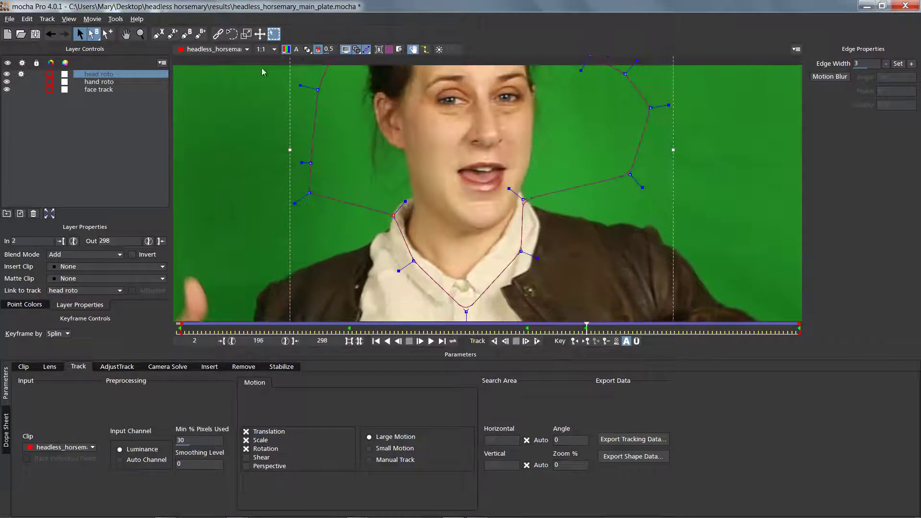
{"action": "left_click_drag", "start_coordinate": [361, 206], "coordinate": [363, 223]}
{"action": "mouse_move", "coordinate": [587, 328]}
{"action": "left_mouse_down"}
{"action": "mouse_move", "coordinate": [720, 329]}
{"action": "mouse_move", "coordinate": [390, 329]}
{"action": "mouse_move", "coordinate": [659, 331]}
{"action": "mouse_move", "coordinate": [487, 329]}
{"action": "mouse_move", "coordinate": [600, 329]}
{"action": "left_mouse_up"}
- Zoom the timeline to the in and out range, return to frame 2 and turn off processing for the head roto layer
{"action": "left_click", "coordinate": [80, 33]}
{"action": "left_click", "coordinate": [351, 341]}
{"action": "left_click_drag", "start_coordinate": [365, 329], "coordinate": [177, 330]}
{"action": "left_click_drag", "start_coordinate": [393, 259], "coordinate": [358, 203]}
{"action": "left_click", "coordinate": [22, 75]}
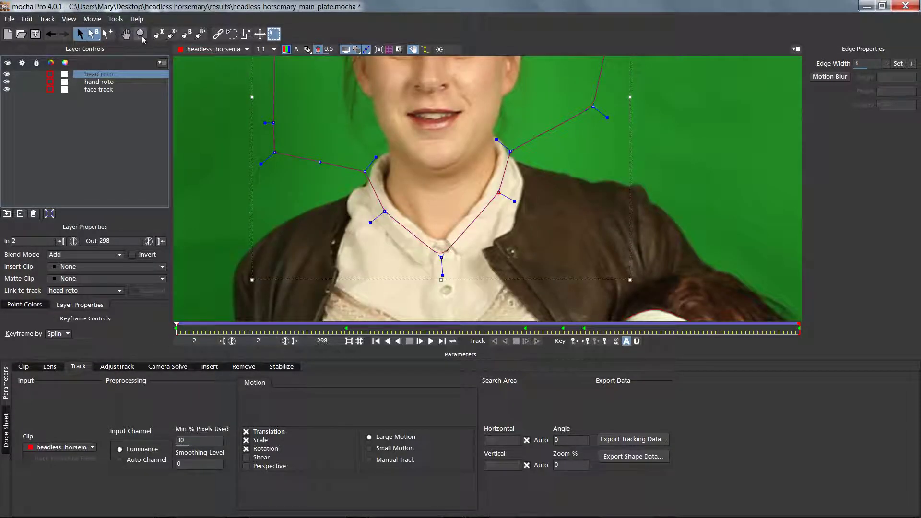
- Draw an X-spline closely around the shirt collar on the jacket-clasp side at frame 2, closing it loosely below the collar button
{"action": "left_click_drag", "start_coordinate": [515, 234], "coordinate": [475, 146]}
{"action": "key", "text": "x"}
{"action": "left_click_drag", "start_coordinate": [510, 186], "coordinate": [462, 202]}
{"action": "key", "text": "x"}
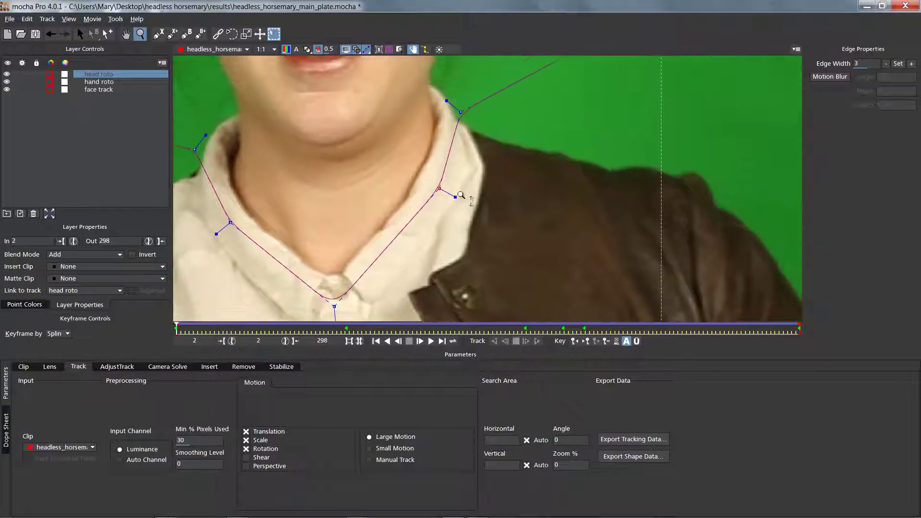
{"action": "left_click", "coordinate": [160, 35]}
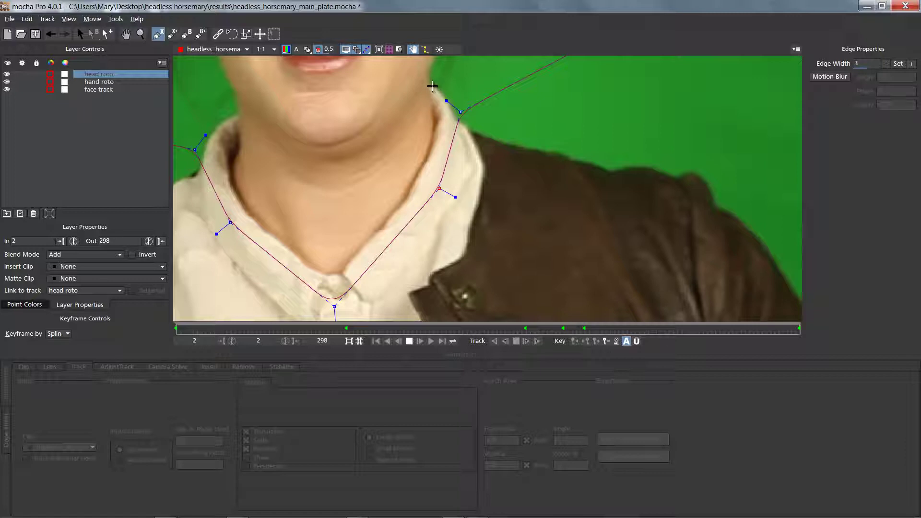
{"action": "left_click", "coordinate": [431, 86]}
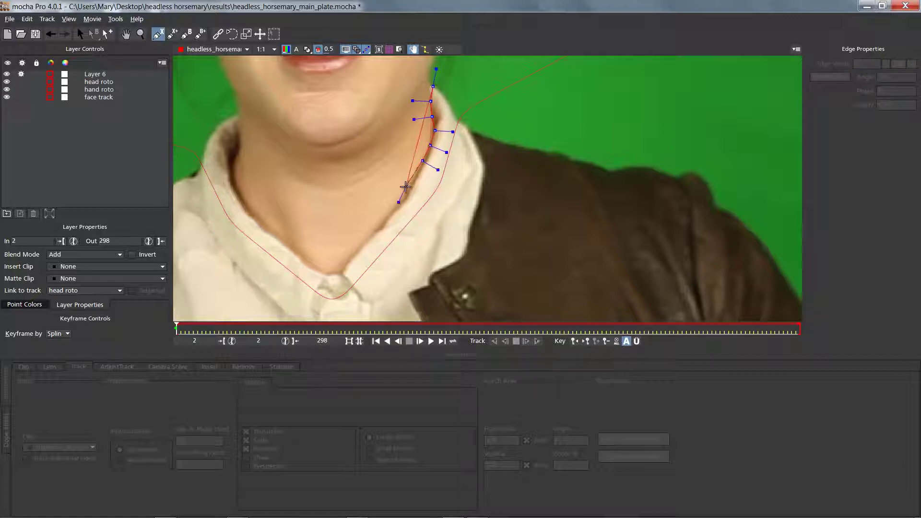
{"action": "left_click", "coordinate": [394, 209]}
{"action": "left_click", "coordinate": [386, 216]}
{"action": "left_click", "coordinate": [374, 233]}
{"action": "left_click", "coordinate": [356, 249]}
{"action": "left_click", "coordinate": [342, 270]}
{"action": "left_click", "coordinate": [321, 231]}
{"action": "left_click", "coordinate": [305, 248]}
{"action": "left_click", "coordinate": [287, 284]}
{"action": "left_click", "coordinate": [345, 313]}
{"action": "left_click", "coordinate": [383, 313]}
{"action": "left_click", "coordinate": [398, 246]}
{"action": "left_click", "coordinate": [446, 215]}
{"action": "left_click", "coordinate": [465, 191]}
{"action": "left_click", "coordinate": [471, 164]}
{"action": "left_click", "coordinate": [479, 135]}
{"action": "left_click", "coordinate": [470, 165]}
{"action": "left_click", "coordinate": [460, 145]}
{"action": "left_click", "coordinate": [454, 135]}
{"action": "left_click", "coordinate": [450, 124]}
{"action": "left_click", "coordinate": [443, 113]}
{"action": "right_click", "coordinate": [431, 108]}
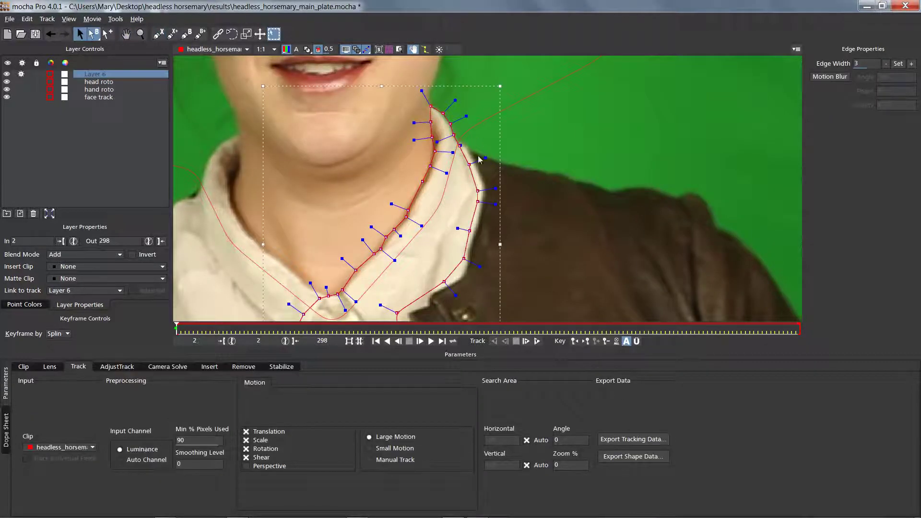
- Name the new layer "right collar" and track it forwards to frame 298
{"action": "key", "text": "x"}
{"action": "left_click_drag", "start_coordinate": [423, 204], "coordinate": [477, 132]}
{"action": "double_click", "coordinate": [99, 74]}
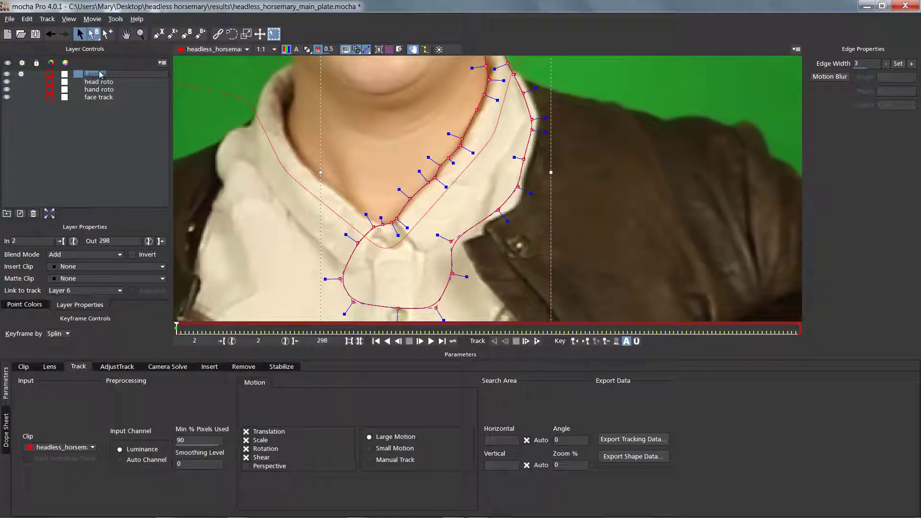
{"action": "type", "text": "right collar"}
{"action": "left_click", "coordinate": [128, 159]}
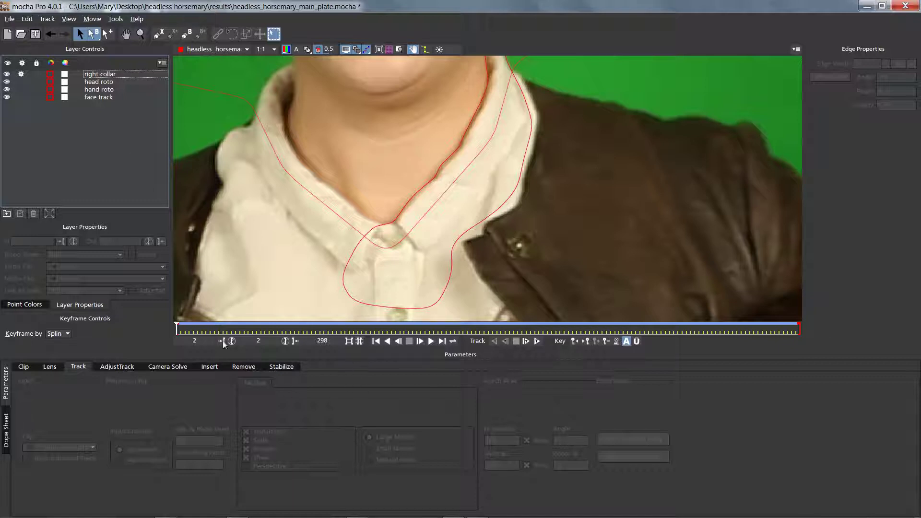
{"action": "left_click", "coordinate": [100, 75]}
{"action": "key", "text": "t"}
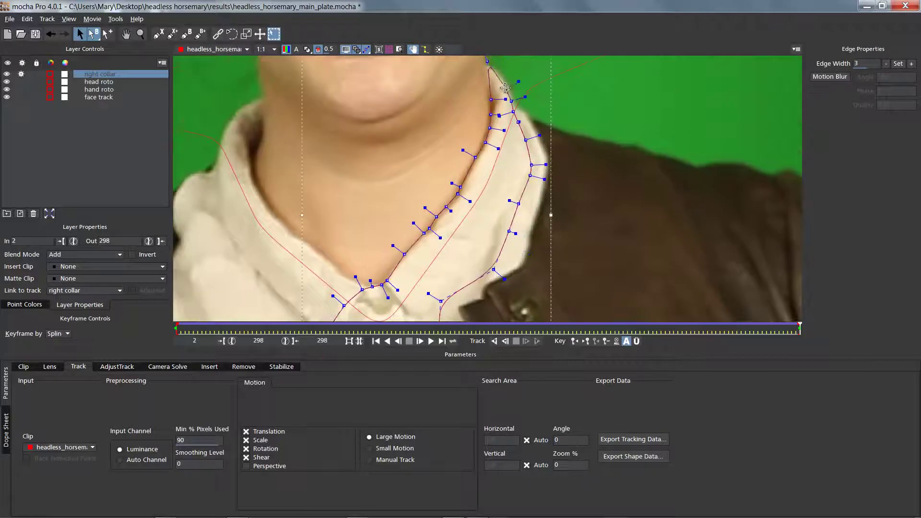
- Correct the right collar spline's upper neck-side points, keyframing the shape around frame 177 and farther along the clip
{"action": "left_click_drag", "start_coordinate": [800, 328], "coordinate": [545, 328]}
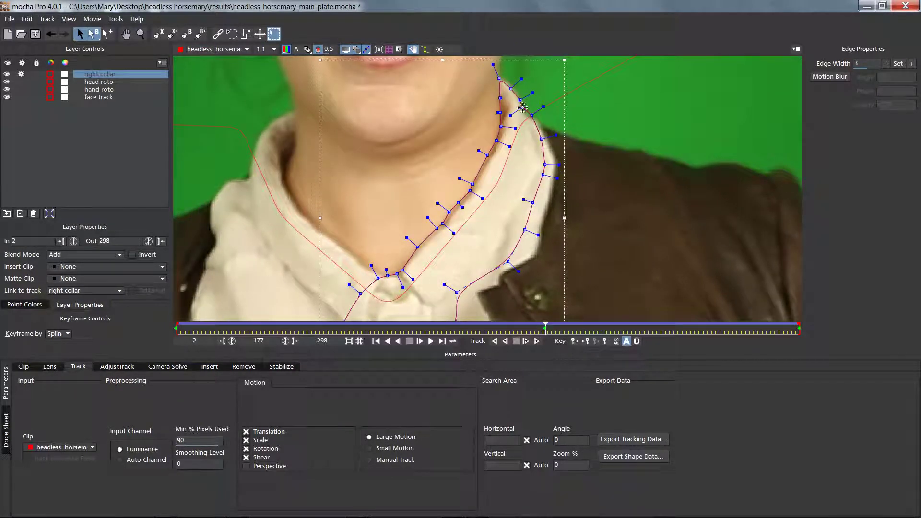
{"action": "left_click_drag", "start_coordinate": [435, 145], "coordinate": [490, 213]}
{"action": "left_click_drag", "start_coordinate": [545, 328], "coordinate": [598, 328]}
{"action": "left_click_drag", "start_coordinate": [516, 119], "coordinate": [515, 120]}
{"action": "left_click_drag", "start_coordinate": [500, 111], "coordinate": [505, 125]}
{"action": "left_click_drag", "start_coordinate": [496, 139], "coordinate": [499, 140]}
{"action": "left_click", "coordinate": [637, 341]}
{"action": "left_click_drag", "start_coordinate": [505, 78], "coordinate": [512, 88]}
- Refine the right collar's inner edge at frame 138 and check the fit back to frame 2
{"action": "mouse_move", "coordinate": [597, 328]}
{"action": "left_mouse_down"}
{"action": "mouse_move", "coordinate": [466, 328]}
{"action": "mouse_move", "coordinate": [462, 309]}
{"action": "left_mouse_up"}
{"action": "left_click_drag", "start_coordinate": [496, 142], "coordinate": [500, 145]}
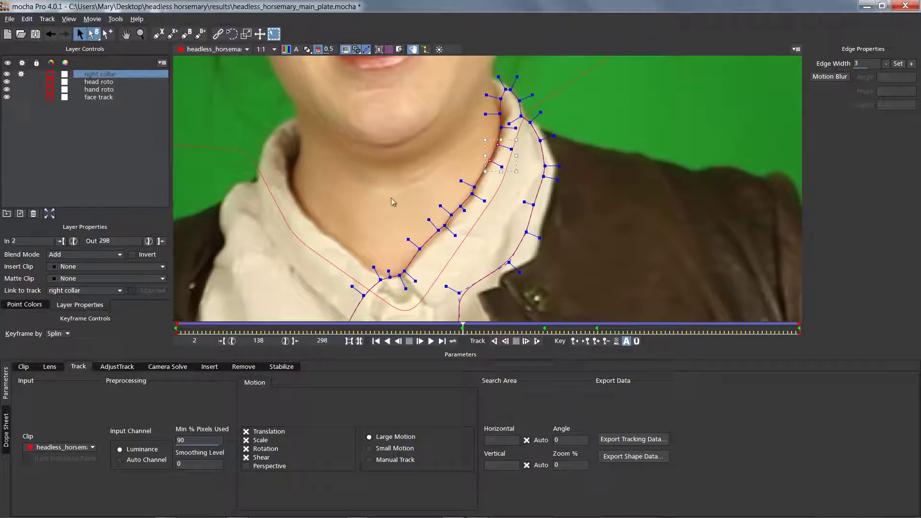
{"action": "left_click_drag", "start_coordinate": [461, 328], "coordinate": [182, 328]}
{"action": "left_click_drag", "start_coordinate": [434, 129], "coordinate": [508, 225]}
{"action": "left_click_drag", "start_coordinate": [498, 148], "coordinate": [499, 149]}
{"action": "mouse_move", "coordinate": [176, 328]}
{"action": "left_mouse_down"}
{"action": "mouse_move", "coordinate": [597, 328]}
{"action": "mouse_move", "coordinate": [176, 328]}
{"action": "left_mouse_up"}
- Draw a second X-spline around the opposite side of the shirt collar at frame 2, following its neck edge and outer fold
{"action": "left_click_drag", "start_coordinate": [317, 256], "coordinate": [368, 211]}
{"action": "left_click", "coordinate": [159, 34]}
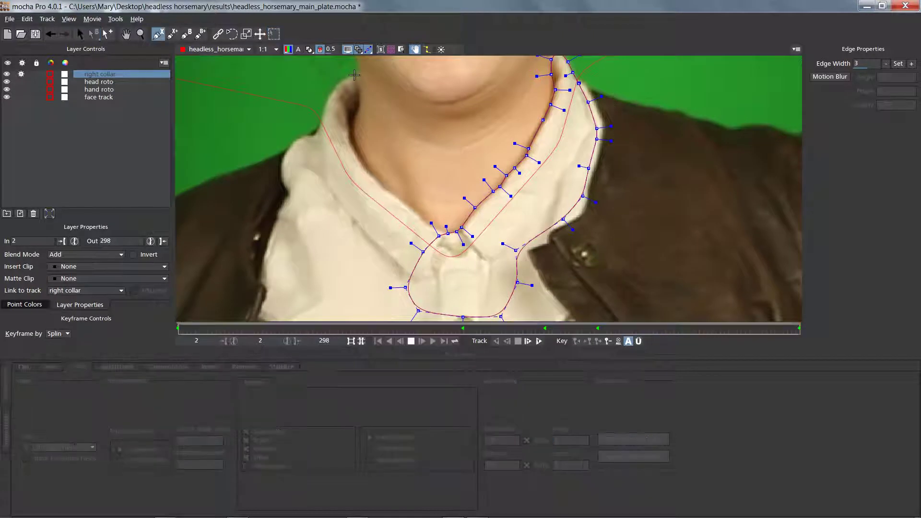
{"action": "left_click", "coordinate": [357, 76]}
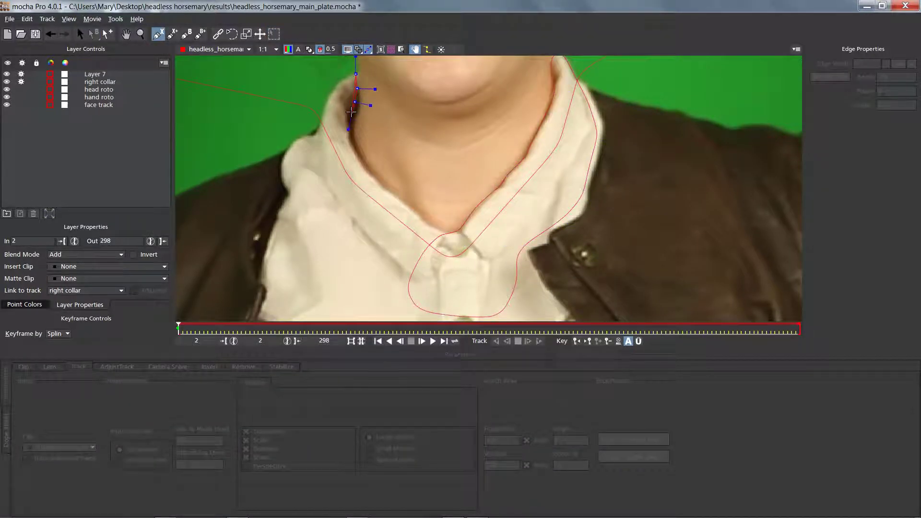
{"action": "left_click", "coordinate": [366, 173]}
{"action": "left_click", "coordinate": [375, 176]}
{"action": "left_click", "coordinate": [381, 186]}
{"action": "left_click", "coordinate": [396, 195]}
{"action": "left_click", "coordinate": [412, 207]}
{"action": "left_click", "coordinate": [422, 217]}
{"action": "left_click", "coordinate": [424, 221]}
{"action": "left_click", "coordinate": [445, 235]}
{"action": "left_click", "coordinate": [463, 285]}
{"action": "left_click", "coordinate": [436, 301]}
{"action": "left_click", "coordinate": [399, 292]}
{"action": "left_click", "coordinate": [362, 251]}
{"action": "left_click", "coordinate": [323, 200]}
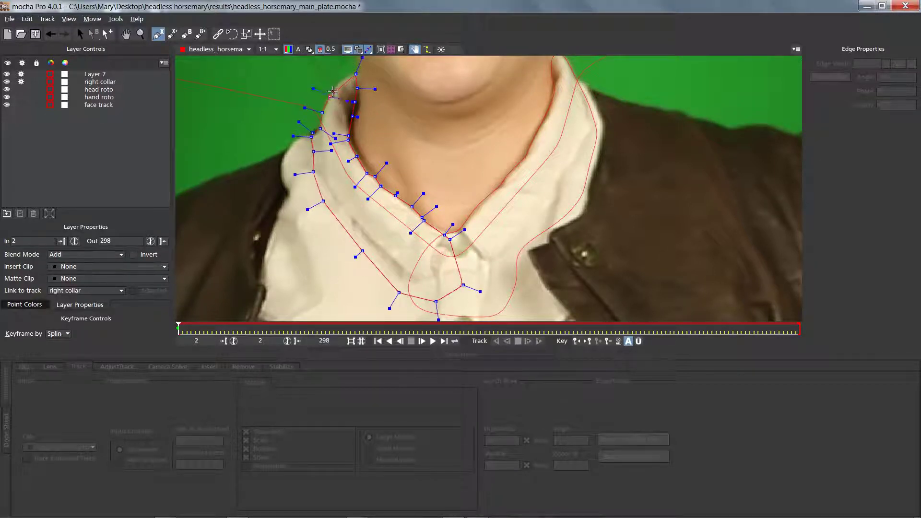
{"action": "left_click", "coordinate": [359, 71]}
- Name the new layer "left collar" and track it forwards to frame 298
{"action": "left_click_drag", "start_coordinate": [430, 205], "coordinate": [426, 208]}
{"action": "double_click", "coordinate": [110, 73]}
{"action": "type", "text": "left collar"}
{"action": "key", "text": "Return"}
{"action": "left_click", "coordinate": [527, 341]}
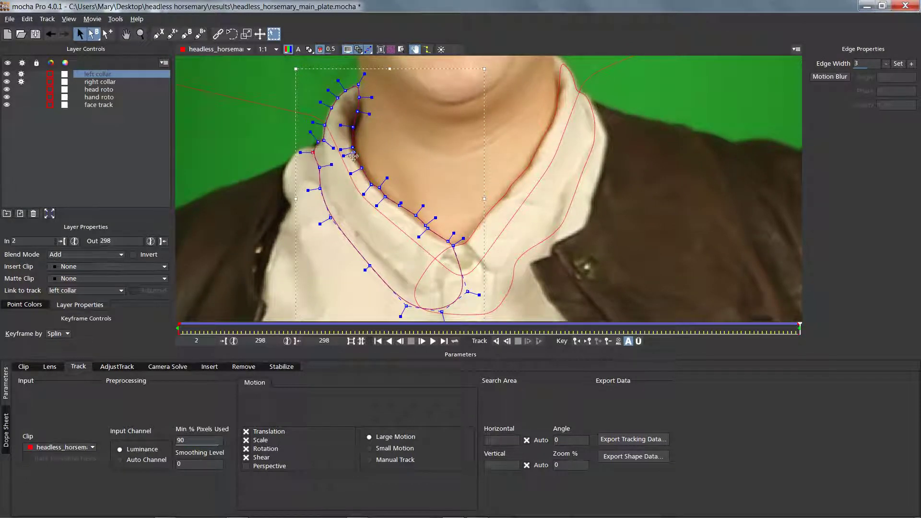
- Check the left collar shape along the clip and turn off processing for the left collar and right collar layers
{"action": "left_click_drag", "start_coordinate": [426, 172], "coordinate": [362, 148]}
{"action": "left_click_drag", "start_coordinate": [759, 327], "coordinate": [194, 312]}
{"action": "left_click_drag", "start_coordinate": [21, 74], "coordinate": [22, 81]}
{"action": "left_click_drag", "start_coordinate": [193, 329], "coordinate": [382, 317]}
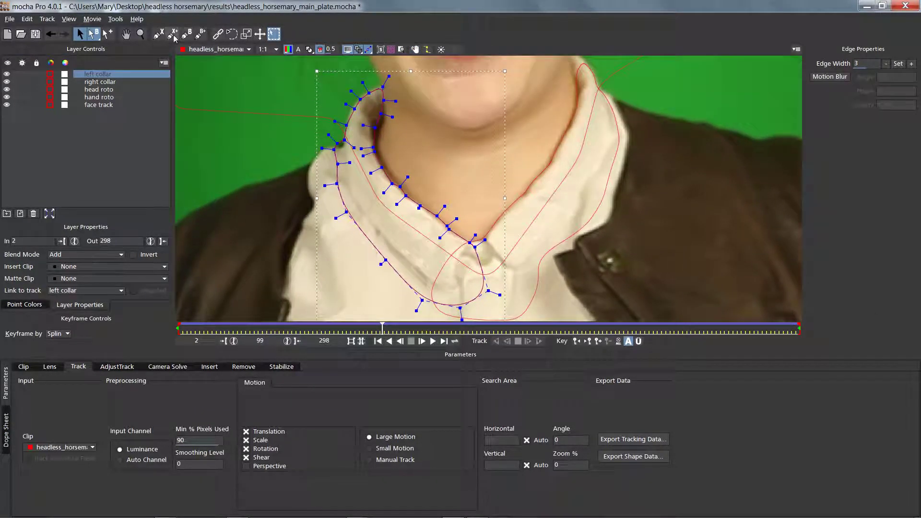
- Draw a loose X-spline around the collar and upper jacket at frame 2 and fit its planar surface over the neck
{"action": "left_click", "coordinate": [139, 34]}
{"action": "left_click_drag", "start_coordinate": [503, 219], "coordinate": [434, 220]}
{"action": "key", "text": "x"}
{"action": "left_click", "coordinate": [561, 164]}
{"action": "key", "text": "space"}
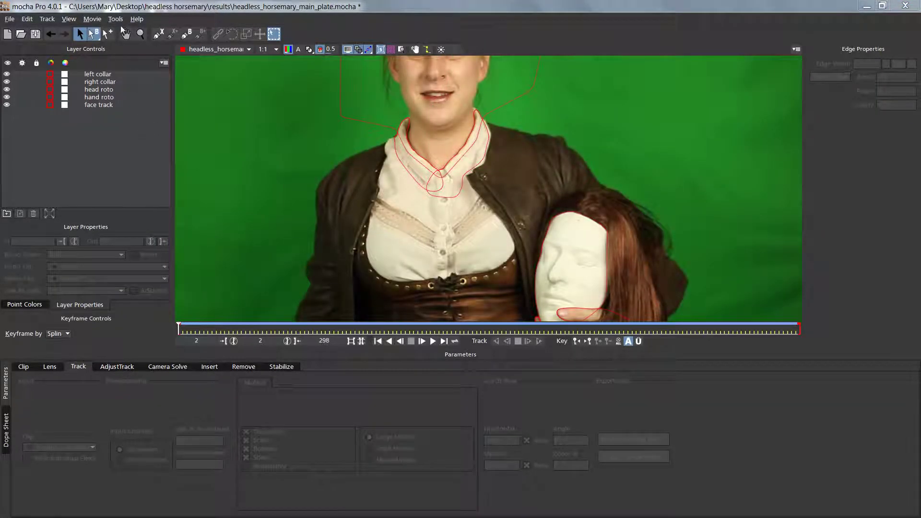
{"action": "left_click", "coordinate": [153, 34]}
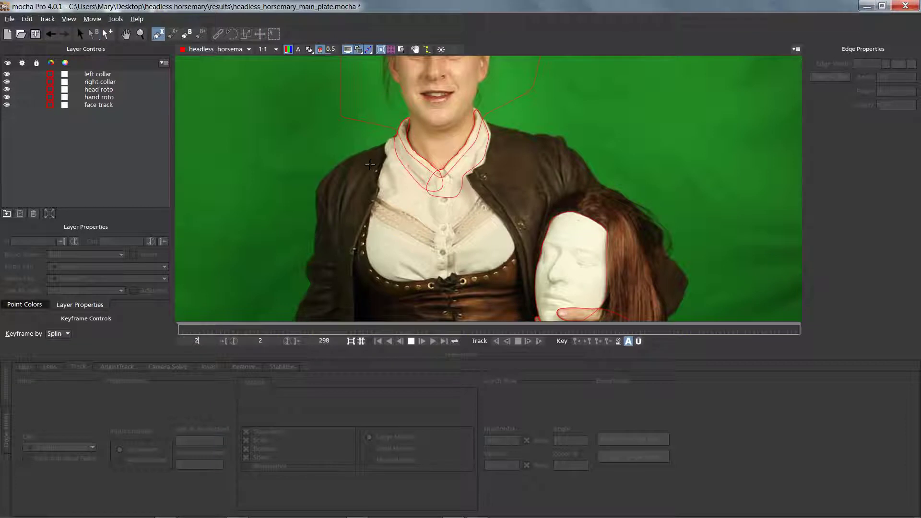
{"action": "left_click", "coordinate": [349, 166]}
{"action": "left_click", "coordinate": [392, 141]}
{"action": "left_click", "coordinate": [447, 177]}
{"action": "left_click", "coordinate": [459, 161]}
{"action": "left_click", "coordinate": [477, 140]}
{"action": "left_click", "coordinate": [485, 125]}
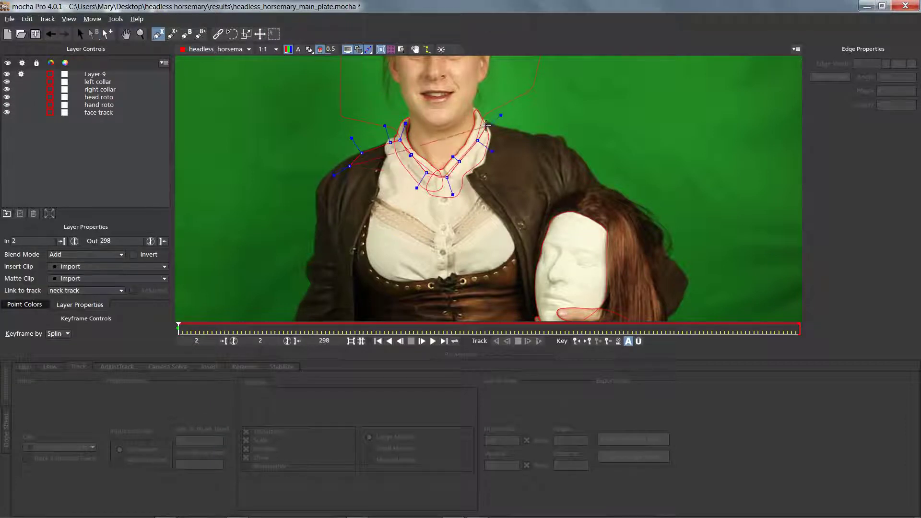
{"action": "left_click", "coordinate": [537, 176]}
{"action": "left_click", "coordinate": [503, 188]}
{"action": "left_click", "coordinate": [469, 202]}
{"action": "left_click", "coordinate": [429, 210]}
{"action": "left_click", "coordinate": [392, 189]}
{"action": "right_click", "coordinate": [391, 189]}
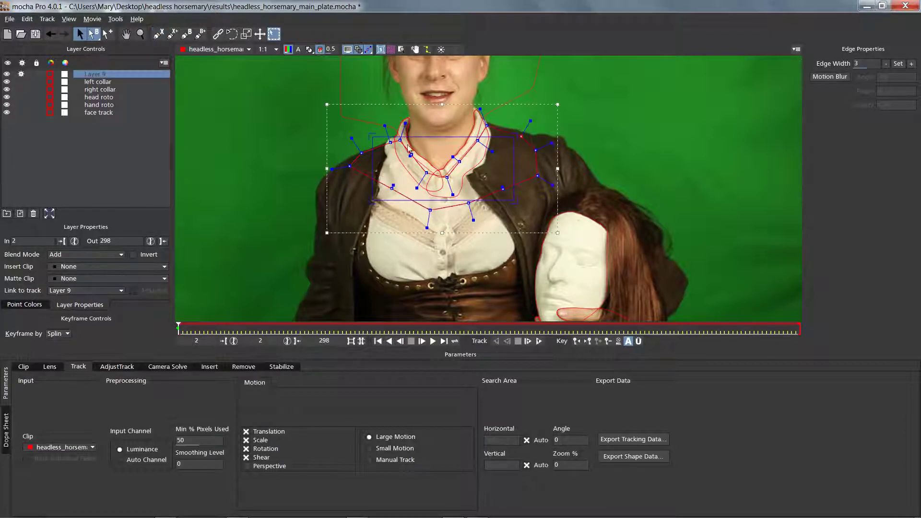
{"action": "left_click_drag", "start_coordinate": [463, 168], "coordinate": [472, 167]}
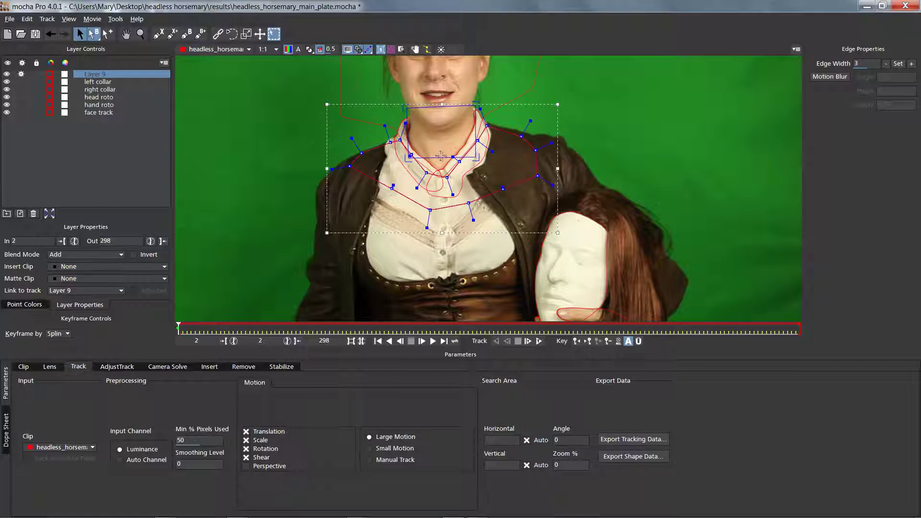
- Name the new layer "neck track" and track it forwards with the planar grid displayed
{"action": "double_click", "coordinate": [101, 74]}
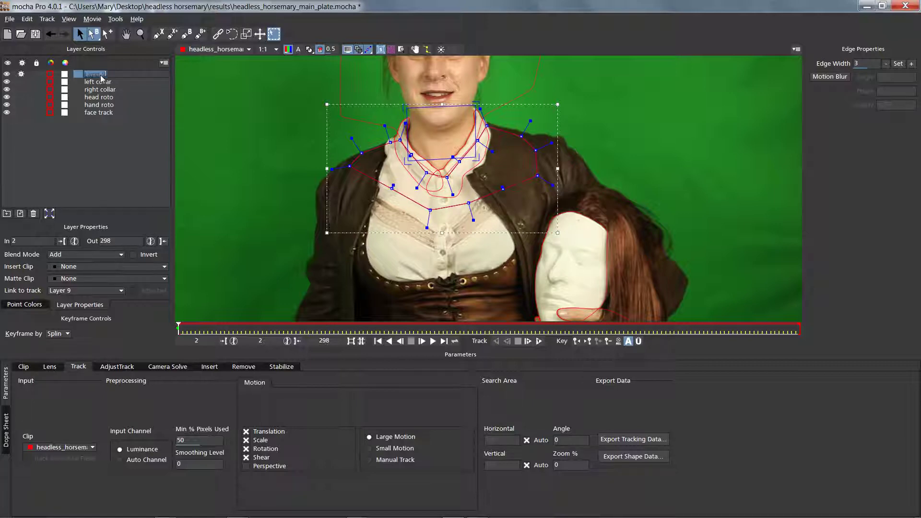
{"action": "type", "text": "neck track"}
{"action": "left_click", "coordinate": [390, 49]}
{"action": "left_click", "coordinate": [537, 341]}
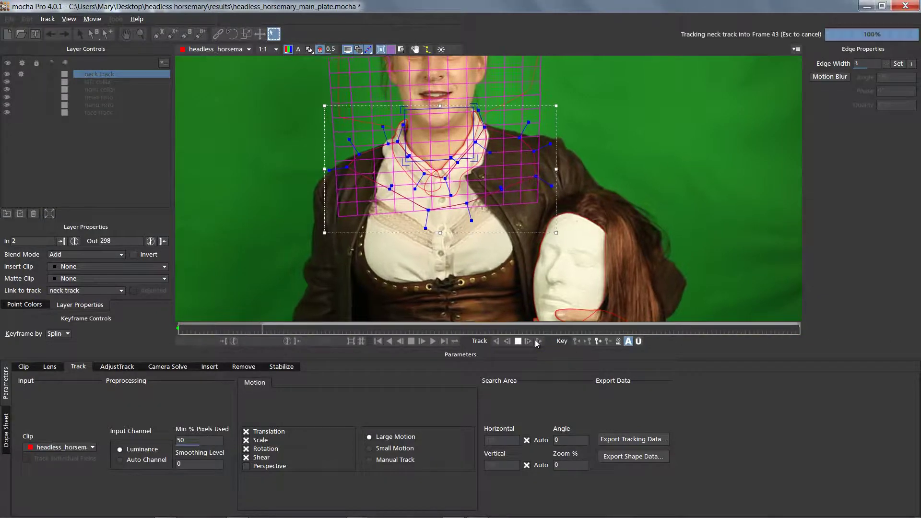
- Go to frame 27 and turn off processing for the neck track layer
{"action": "left_click_drag", "start_coordinate": [796, 329], "coordinate": [231, 329]}
{"action": "key", "text": "z"}
{"action": "left_click_drag", "start_coordinate": [437, 126], "coordinate": [459, 173]}
{"action": "left_click", "coordinate": [21, 74]}
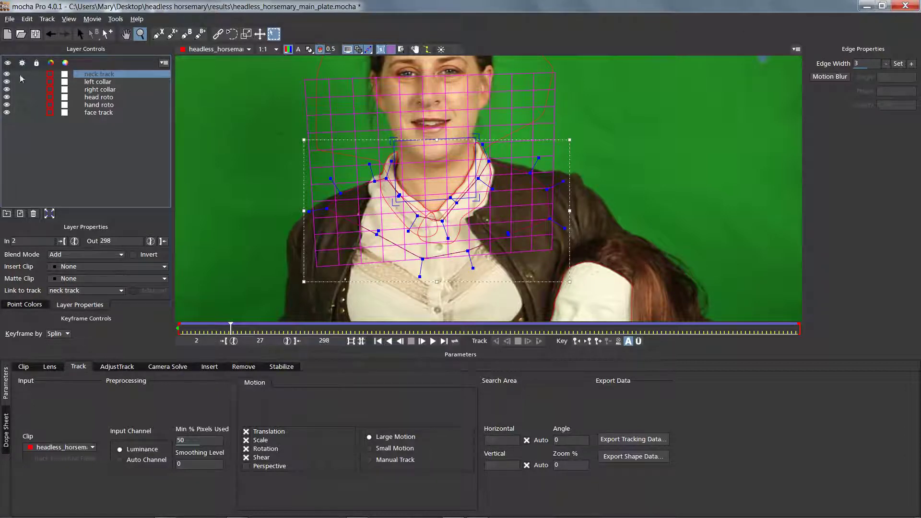
- Import collar_insert.png as the insert clip of the neck track layer
{"action": "left_click", "coordinate": [50, 267]}
{"action": "left_click", "coordinate": [67, 280]}
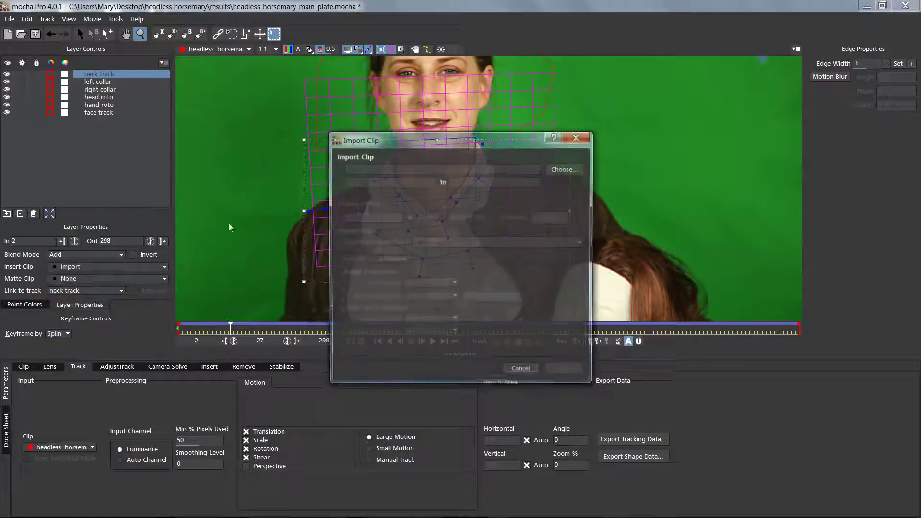
{"action": "left_click", "coordinate": [557, 168]}
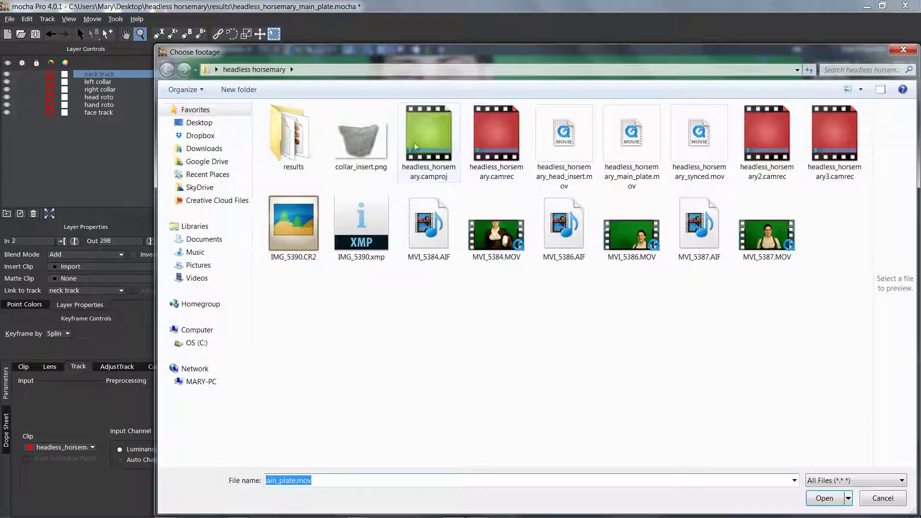
{"action": "left_click", "coordinate": [374, 168]}
{"action": "left_click", "coordinate": [823, 499]}
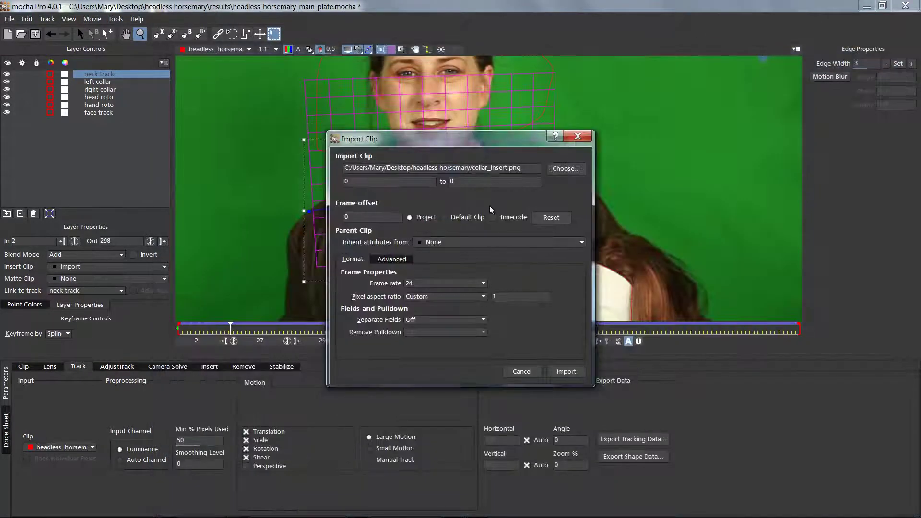
{"action": "left_click", "coordinate": [563, 375]}
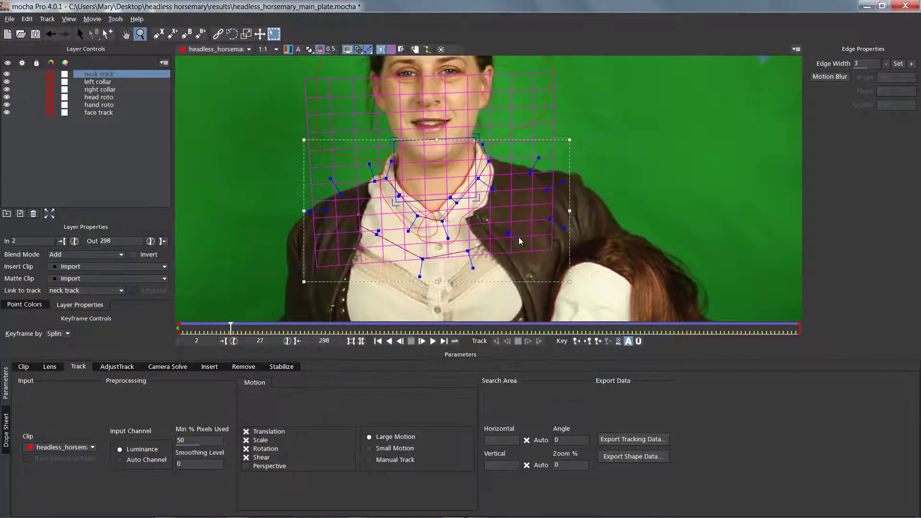
- Stretch the planar surface at frame 27 so the inserted collar covers the neck and the shirt collar opening
{"action": "left_click_drag", "start_coordinate": [430, 125], "coordinate": [430, 201]}
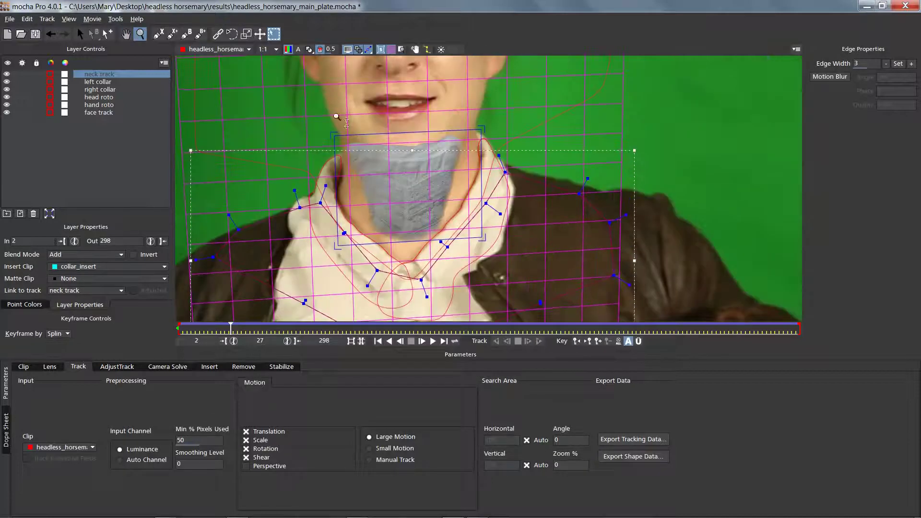
{"action": "left_click_drag", "start_coordinate": [482, 185], "coordinate": [518, 184]}
{"action": "left_click_drag", "start_coordinate": [335, 168], "coordinate": [317, 167]}
{"action": "left_click_drag", "start_coordinate": [416, 247], "coordinate": [416, 282]}
{"action": "left_click_drag", "start_coordinate": [315, 174], "coordinate": [296, 171]}
{"action": "left_click_drag", "start_coordinate": [517, 151], "coordinate": [530, 151]}
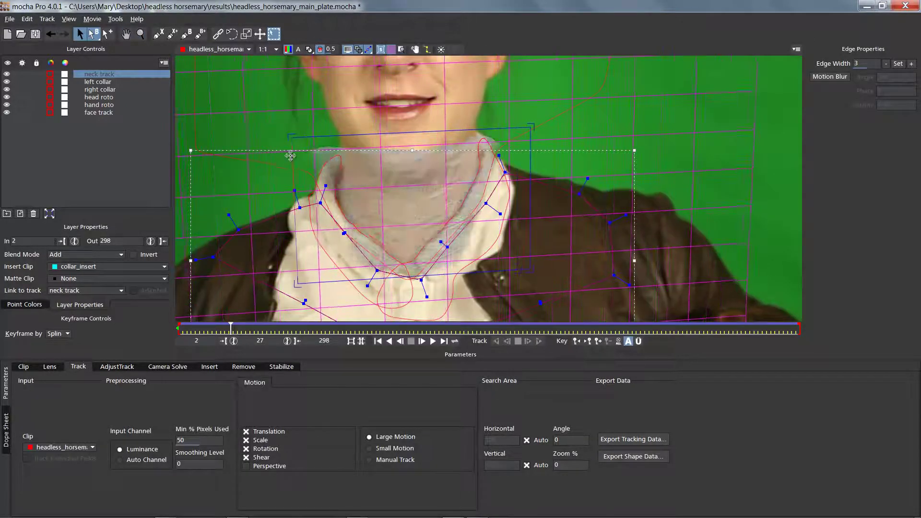
{"action": "left_click_drag", "start_coordinate": [293, 155], "coordinate": [286, 155]}
{"action": "left_click_drag", "start_coordinate": [451, 274], "coordinate": [450, 292]}
{"action": "mouse_move", "coordinate": [432, 130]}
{"action": "left_mouse_down"}
{"action": "mouse_move", "coordinate": [432, 107]}
{"action": "mouse_move", "coordinate": [419, 123]}
{"action": "left_mouse_up"}
- Hide the planar grid and show the collar insert's warp mesh at Level 2
{"action": "left_click", "coordinate": [209, 367]}
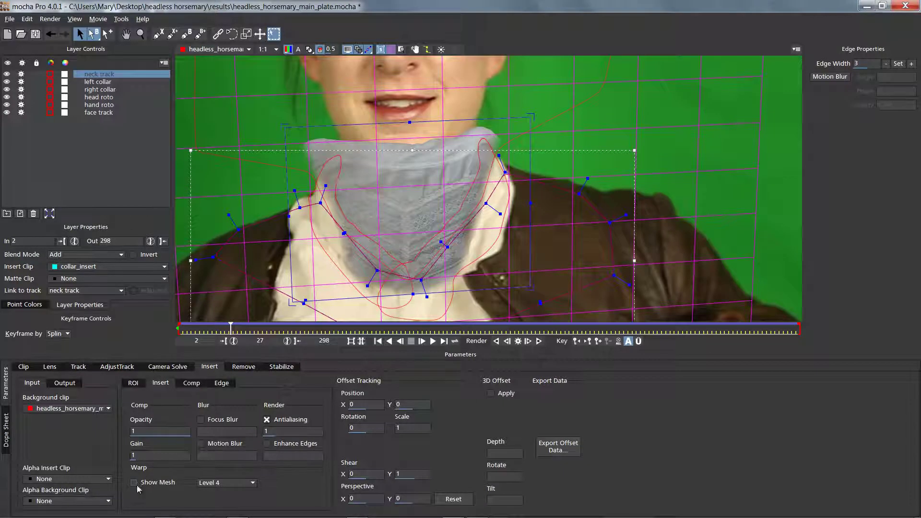
{"action": "left_click", "coordinate": [392, 49]}
{"action": "left_click", "coordinate": [223, 485]}
{"action": "left_click", "coordinate": [223, 500]}
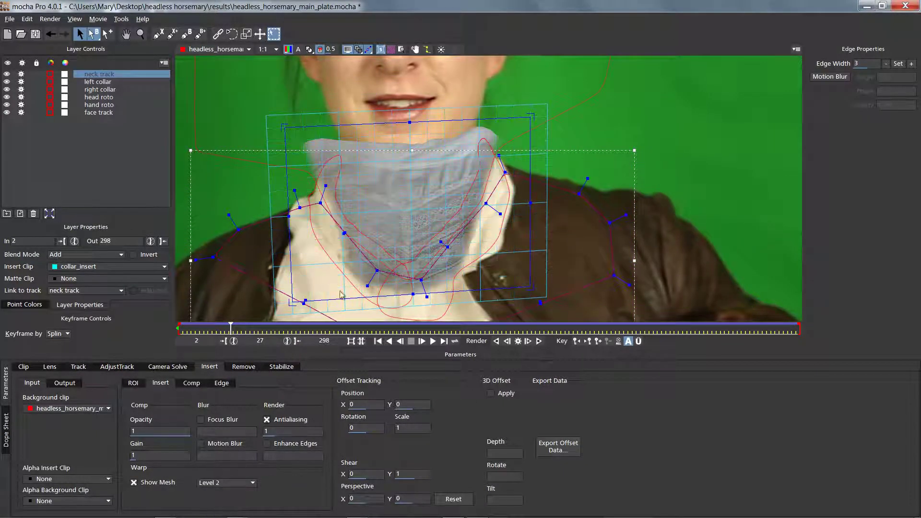
- Pull the mesh's upper corner inward and hide the planar surface, the transform box and all layers except neck track
{"action": "mouse_move", "coordinate": [266, 115]}
{"action": "left_mouse_down"}
{"action": "mouse_move", "coordinate": [270, 146]}
{"action": "mouse_move", "coordinate": [284, 160]}
{"action": "mouse_move", "coordinate": [277, 128]}
{"action": "left_mouse_up"}
{"action": "left_click", "coordinate": [380, 49]}
{"action": "left_click", "coordinate": [274, 34]}
{"action": "left_click_drag", "start_coordinate": [6, 82], "coordinate": [7, 113]}
- Warp the mesh at frame 27 so the collar insert curves around the neck and its lower edge extends downward
{"action": "left_click_drag", "start_coordinate": [477, 154], "coordinate": [469, 165]}
{"action": "left_click_drag", "start_coordinate": [546, 98], "coordinate": [569, 131]}
{"action": "left_click_drag", "start_coordinate": [411, 103], "coordinate": [413, 88]}
{"action": "left_click_drag", "start_coordinate": [412, 256], "coordinate": [411, 262]}
{"action": "left_click_drag", "start_coordinate": [405, 298], "coordinate": [413, 321]}
{"action": "left_click_drag", "start_coordinate": [569, 131], "coordinate": [565, 130]}
{"action": "left_click_drag", "start_coordinate": [413, 87], "coordinate": [411, 96]}
{"action": "left_click_drag", "start_coordinate": [483, 109], "coordinate": [478, 110]}
- Keyframe corrections to the collar's warp mesh at other frames, including 298 and 198
{"action": "left_click_drag", "start_coordinate": [231, 327], "coordinate": [800, 328]}
{"action": "left_click_drag", "start_coordinate": [457, 105], "coordinate": [461, 100]}
{"action": "left_click", "coordinate": [638, 341]}
{"action": "mouse_move", "coordinate": [800, 328]}
{"action": "left_mouse_down"}
{"action": "mouse_move", "coordinate": [205, 329]}
{"action": "mouse_move", "coordinate": [800, 328]}
{"action": "left_mouse_up"}
{"action": "left_click_drag", "start_coordinate": [261, 129], "coordinate": [257, 126]}
{"action": "left_click", "coordinate": [628, 341]}
{"action": "left_click_drag", "start_coordinate": [799, 327], "coordinate": [589, 329]}
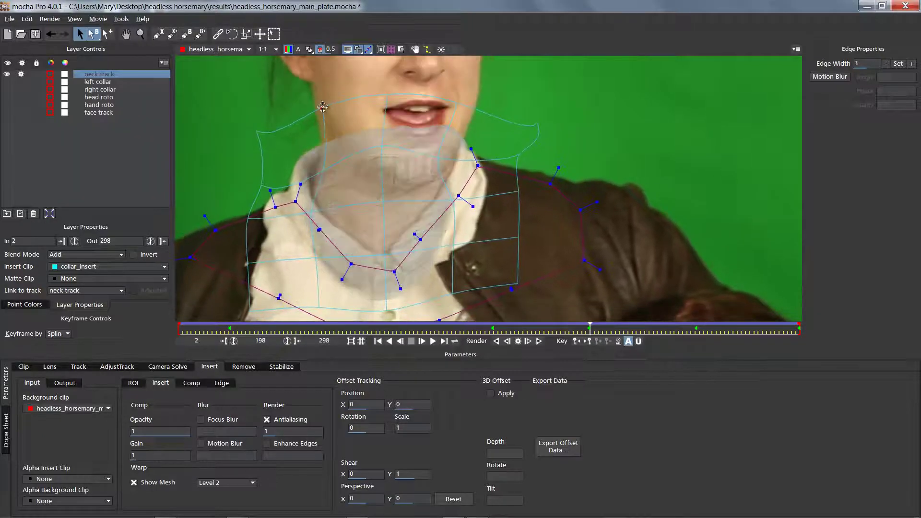
{"action": "left_click_drag", "start_coordinate": [324, 107], "coordinate": [319, 109]}
- Play the clip from frame 2 with the full figure in view to check the warped collar insert's motion
{"action": "left_click_drag", "start_coordinate": [590, 328], "coordinate": [178, 328]}
{"action": "key", "text": "z"}
{"action": "left_click_drag", "start_coordinate": [389, 115], "coordinate": [473, 293]}
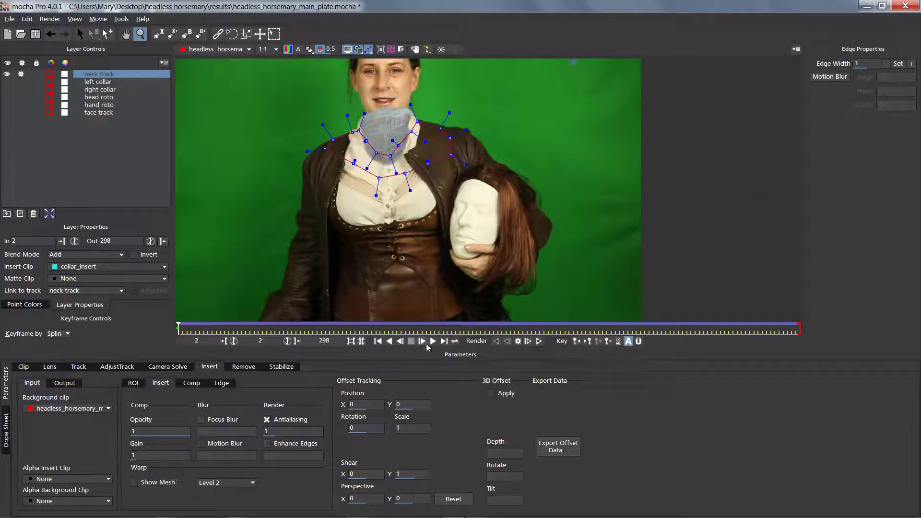
{"action": "left_click", "coordinate": [422, 341]}
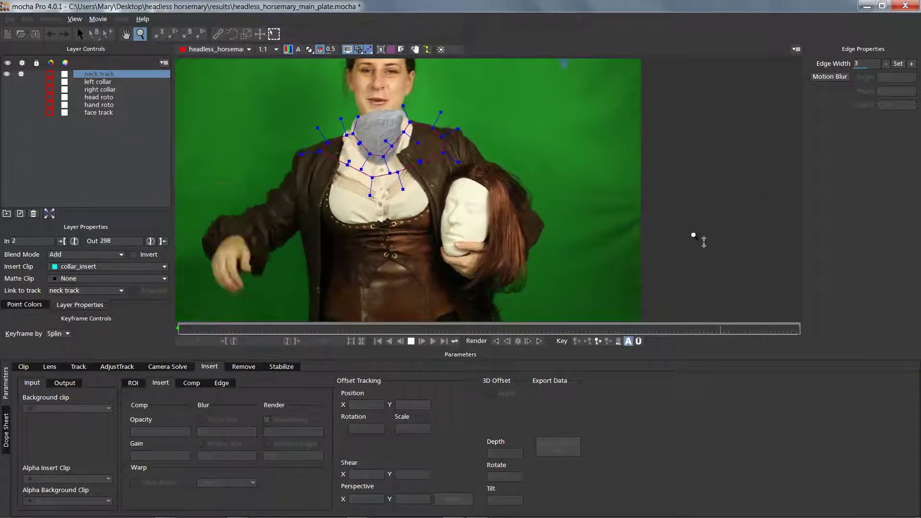
{"action": "left_click", "coordinate": [411, 341]}
- Turn on motion blur at 0.25 for the collar insert, keeping processing enabled for the neck track layer
{"action": "left_click", "coordinate": [21, 75]}
{"action": "left_click", "coordinate": [22, 75]}
{"action": "left_click", "coordinate": [201, 443]}
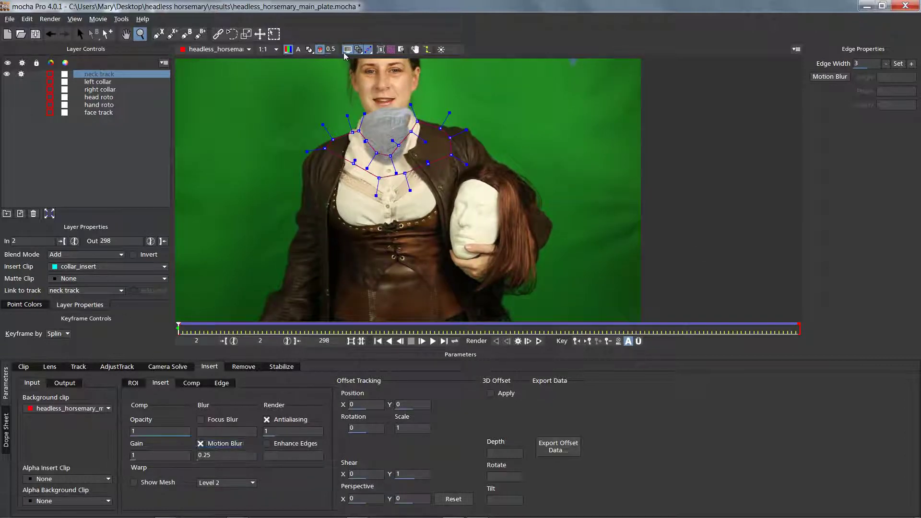
{"action": "key", "text": "x"}
{"action": "left_click_drag", "start_coordinate": [389, 121], "coordinate": [412, 199]}
{"action": "key", "text": "z"}
{"action": "key", "text": "x"}
{"action": "key", "text": "z"}
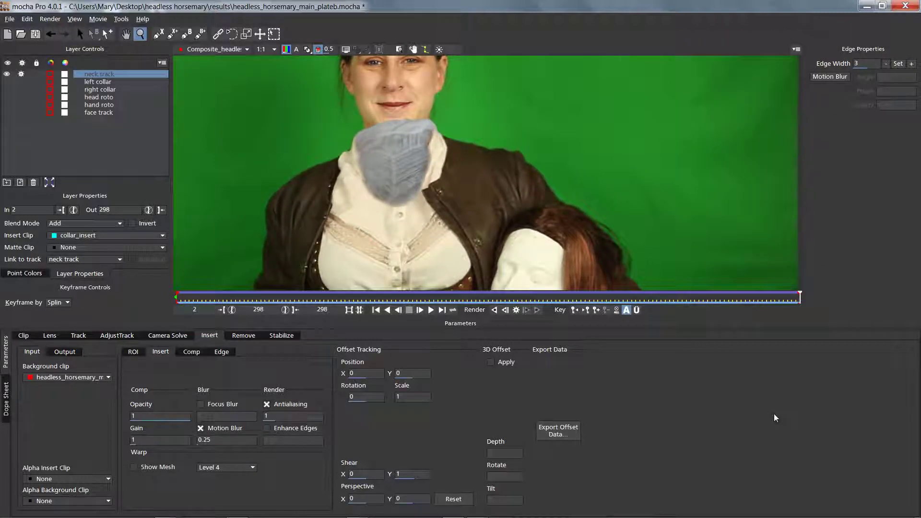
- Save the mocha project and set the neck track layer's insert clip to None
{"action": "key", "text": "ctrl+s"}
{"action": "left_click", "coordinate": [62, 234]}
{"action": "left_click", "coordinate": [70, 254]}
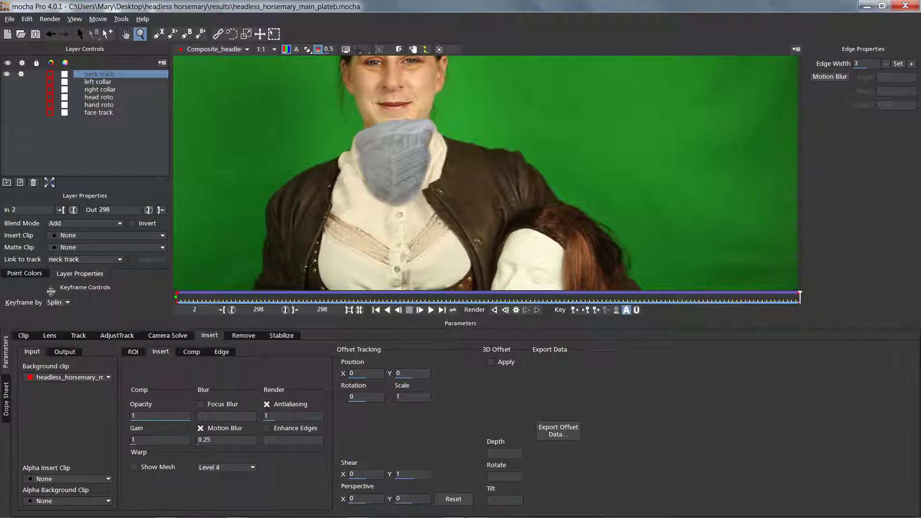
- Display the original headless_horsemary_main_plate clip in tracking mode, with the neck track hidden and both collar layers visible
{"action": "left_click", "coordinate": [78, 335]}
{"action": "left_click", "coordinate": [216, 49]}
{"action": "left_click", "coordinate": [229, 67]}
{"action": "left_click_drag", "start_coordinate": [9, 75], "coordinate": [8, 90]}
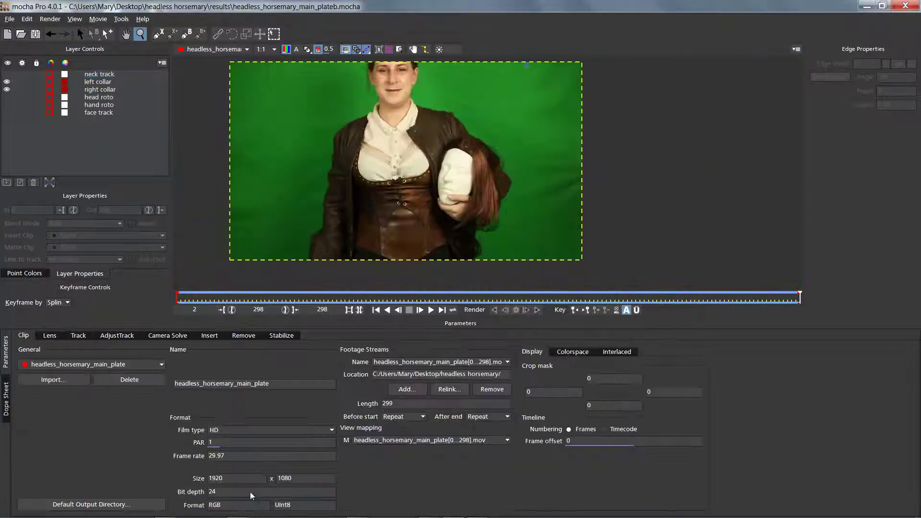
- Switch to After Effects and import headless_horsemary_main_plate.mov into the project
{"action": "left_click", "coordinate": [427, 508]}
{"action": "right_click", "coordinate": [259, 181]}
{"action": "mouse_move", "coordinate": [288, 232]}
{"action": "left_click", "coordinate": [216, 233]}
{"action": "left_click", "coordinate": [83, 120]}
{"action": "double_click", "coordinate": [513, 203]}
{"action": "left_click", "coordinate": [391, 140]}
{"action": "key", "text": "Return"}
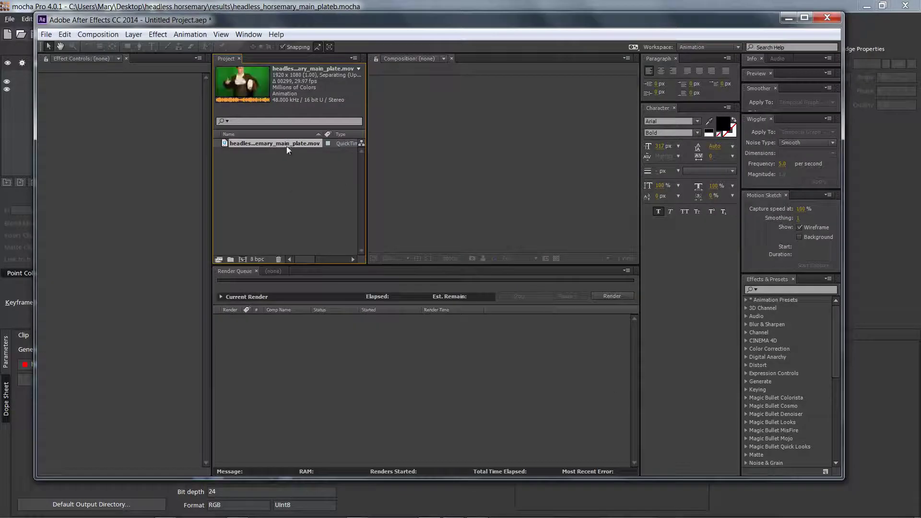
- Create a composition from the imported plate footage and maximize the After Effects window
{"action": "left_click_drag", "start_coordinate": [289, 150], "coordinate": [436, 292]}
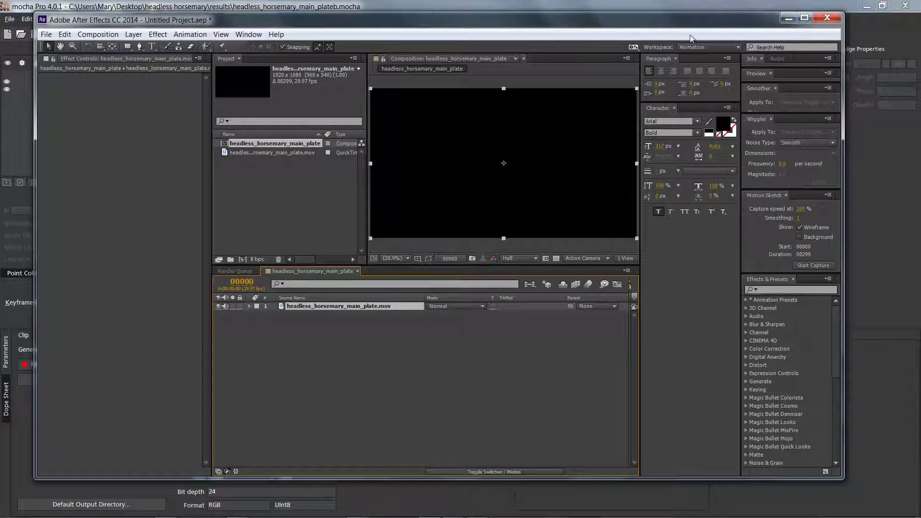
{"action": "left_click", "coordinate": [361, 503]}
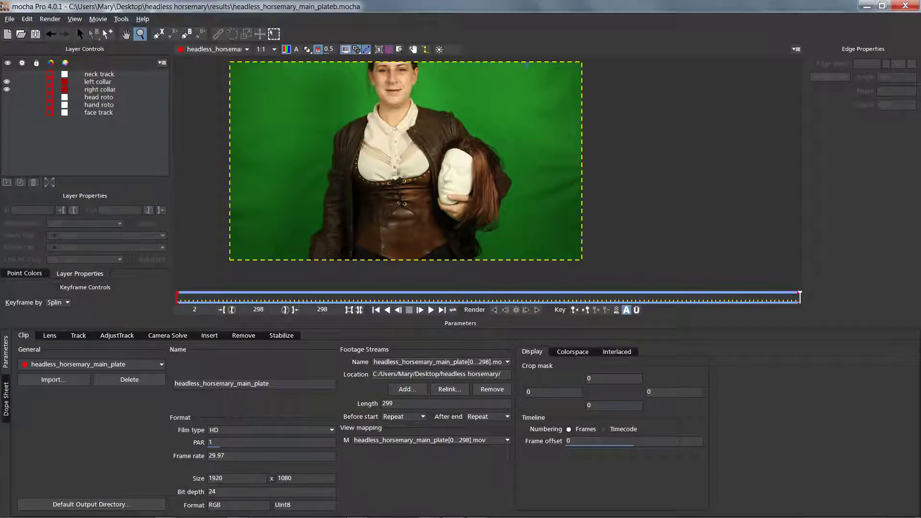
{"action": "mouse_move", "coordinate": [429, 517]}
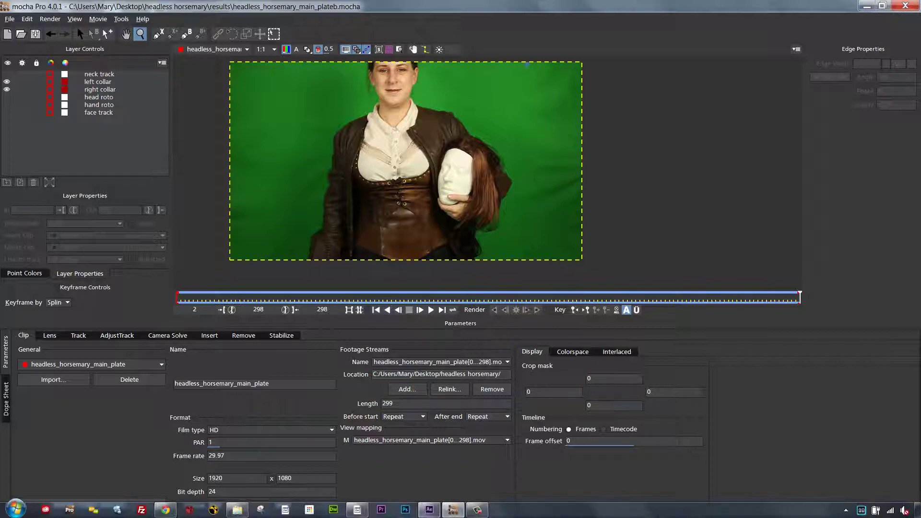
{"action": "left_click", "coordinate": [430, 510]}
{"action": "left_click_drag", "start_coordinate": [629, 289], "coordinate": [622, 296]}
{"action": "left_click", "coordinate": [804, 18]}
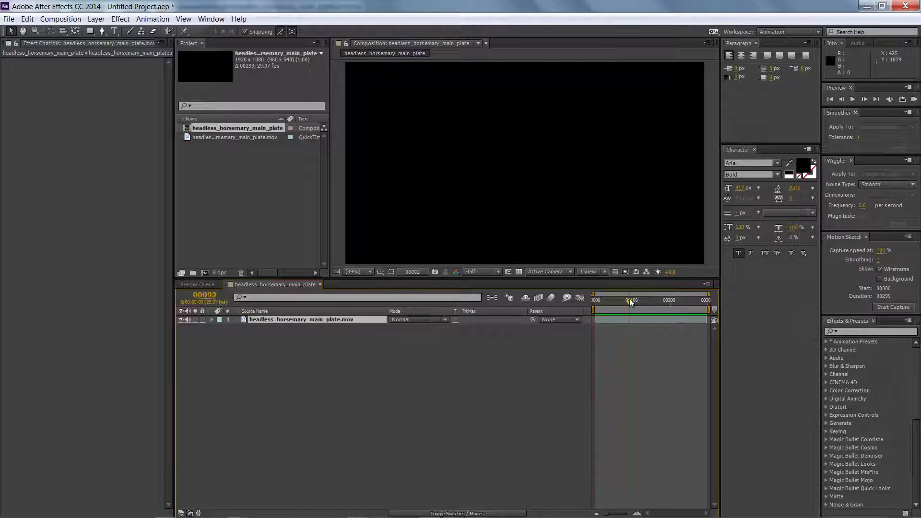
- Set the composition preview to Full resolution and replace the plate layer with a fresh copy of the imported footage
{"action": "left_click", "coordinate": [482, 272]}
{"action": "left_click", "coordinate": [480, 338]}
{"action": "left_click_drag", "start_coordinate": [650, 299], "coordinate": [600, 315]}
{"action": "left_click", "coordinate": [249, 138]}
{"action": "left_click", "coordinate": [266, 320]}
{"action": "key", "text": "Delete"}
{"action": "left_click_drag", "start_coordinate": [250, 138], "coordinate": [302, 375]}
{"action": "left_click_drag", "start_coordinate": [598, 302], "coordinate": [631, 303]}
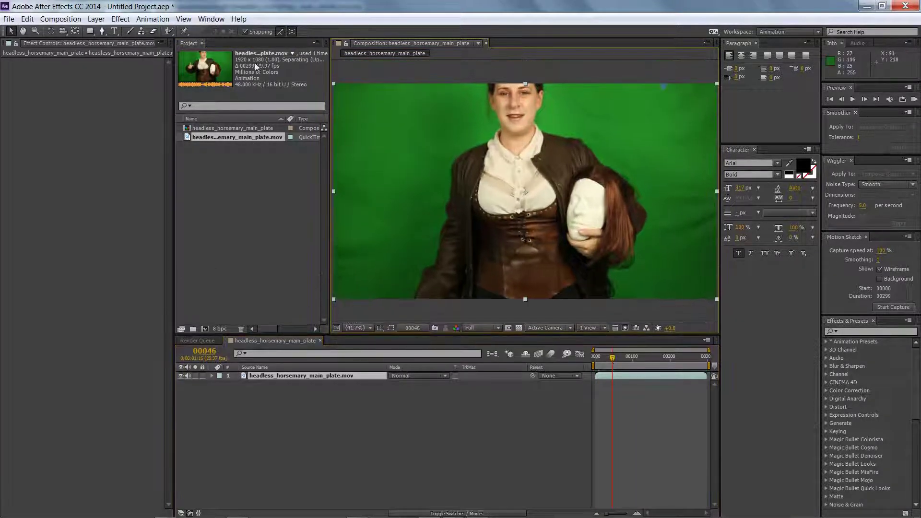
- Apply Keylight (1.2) to the plate layer and sample the green background as its Screen Colour
{"action": "left_click", "coordinate": [121, 19]}
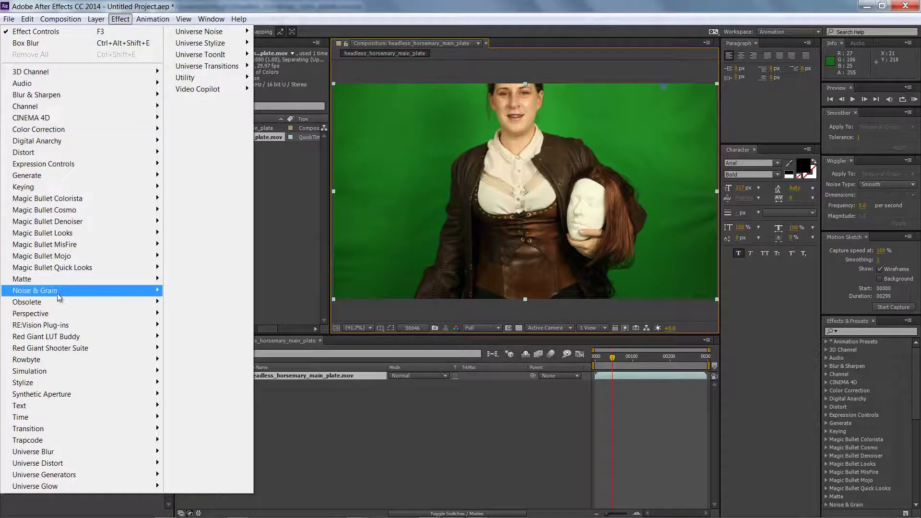
{"action": "mouse_move", "coordinate": [53, 190]}
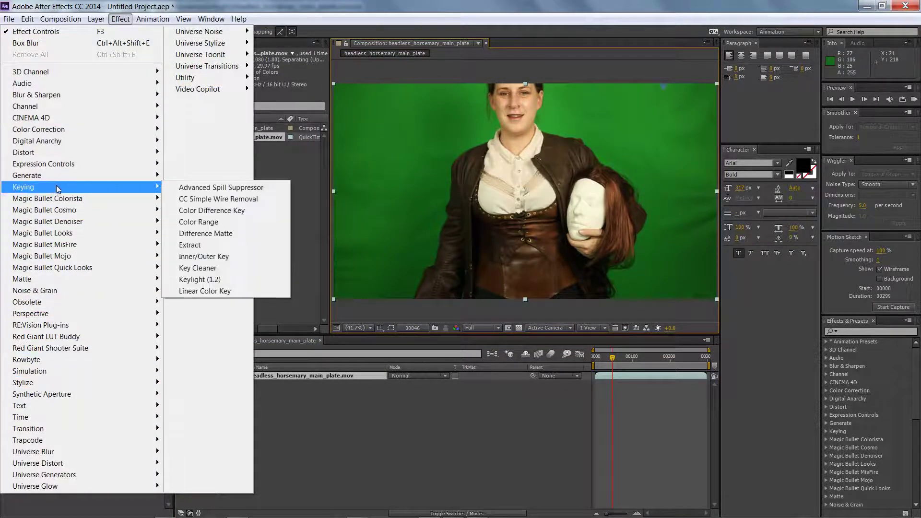
{"action": "left_click", "coordinate": [199, 279]}
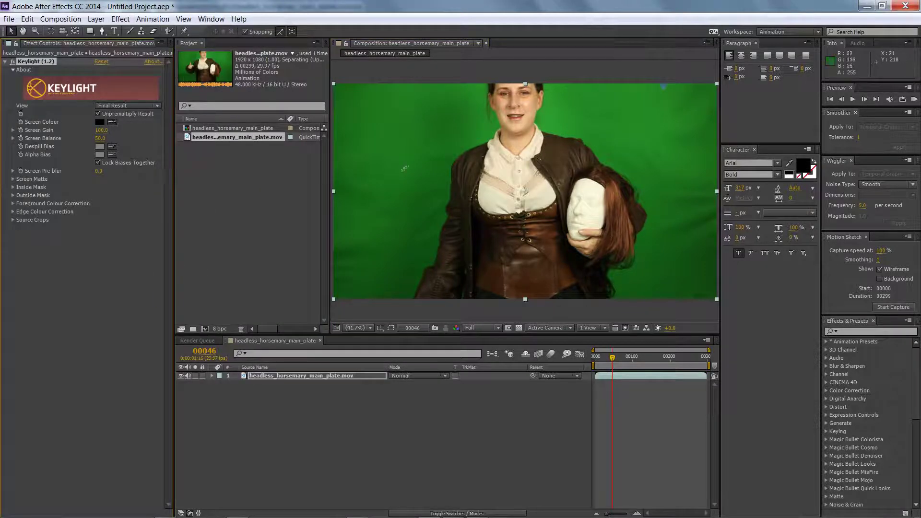
{"action": "left_click", "coordinate": [430, 168]}
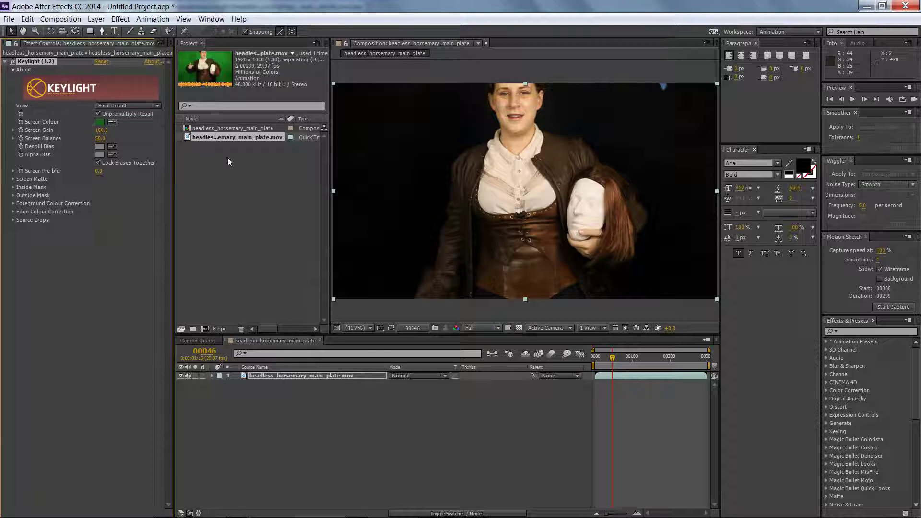
- Create a red solid at composition size and place it beneath the keyed plate layer
{"action": "left_click", "coordinate": [102, 21]}
{"action": "mouse_move", "coordinate": [103, 33]}
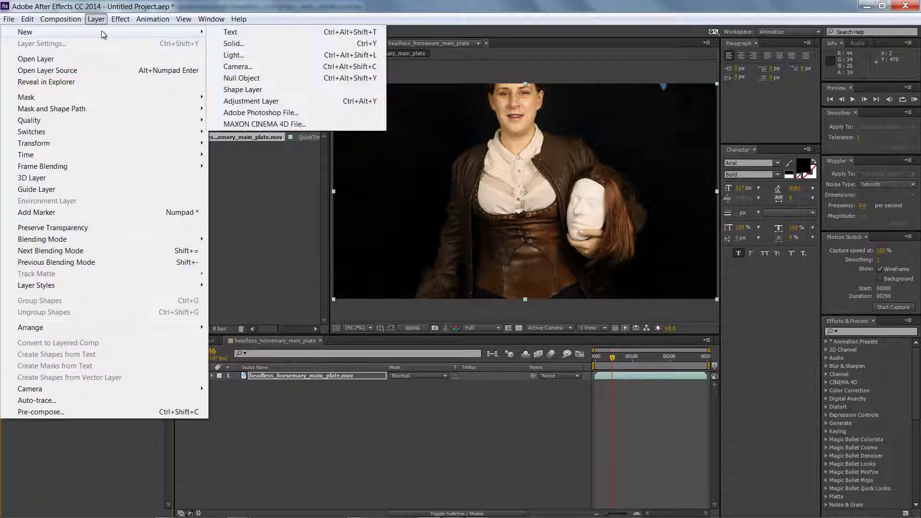
{"action": "left_click", "coordinate": [234, 44]}
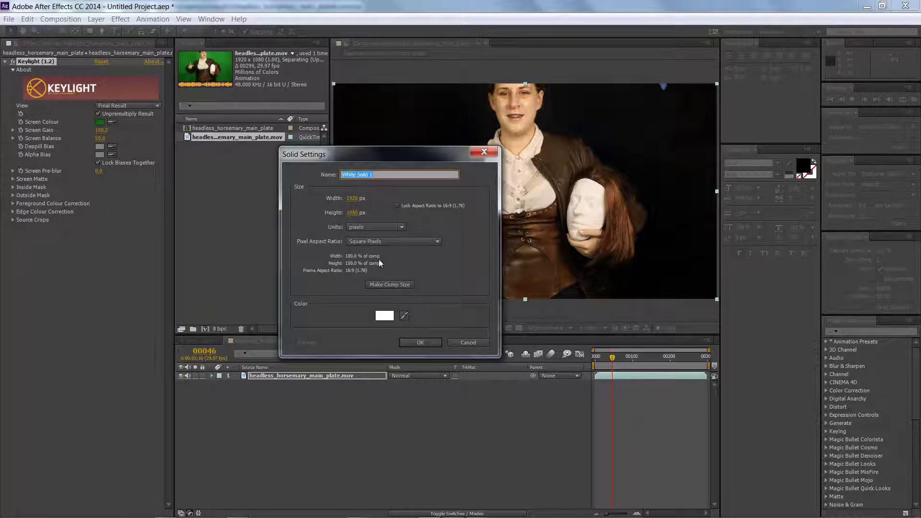
{"action": "left_click", "coordinate": [385, 315]}
{"action": "left_click_drag", "start_coordinate": [396, 246], "coordinate": [476, 205]}
{"action": "key", "text": "Return"}
{"action": "left_click", "coordinate": [419, 344]}
{"action": "left_click_drag", "start_coordinate": [336, 376], "coordinate": [309, 401]}
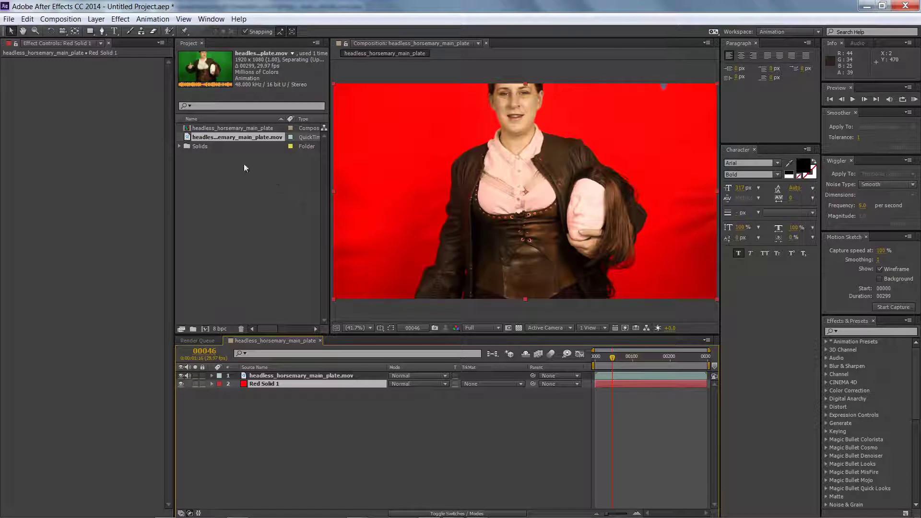
- Clean up the plate's Keylight screen matte by raising Clip Black and lowering Clip White to 80, checking another frame
{"action": "left_click", "coordinate": [269, 375]}
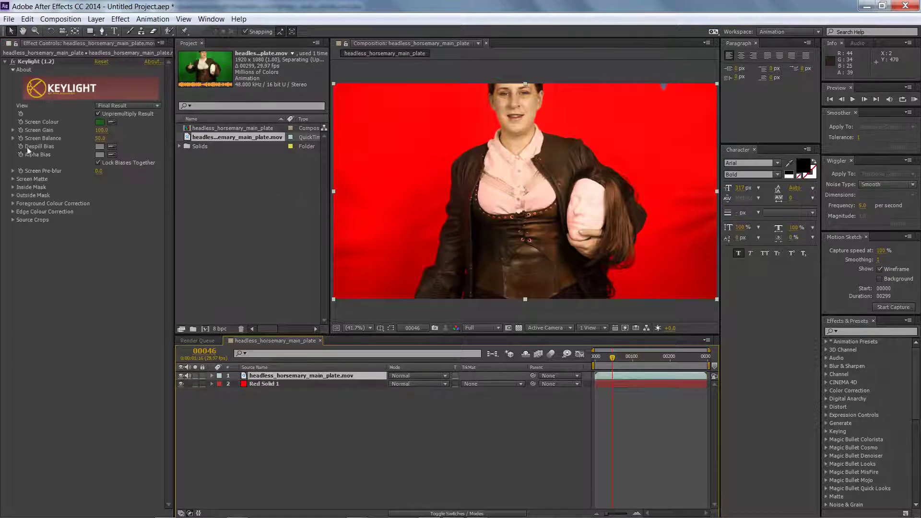
{"action": "left_click", "coordinate": [13, 178]}
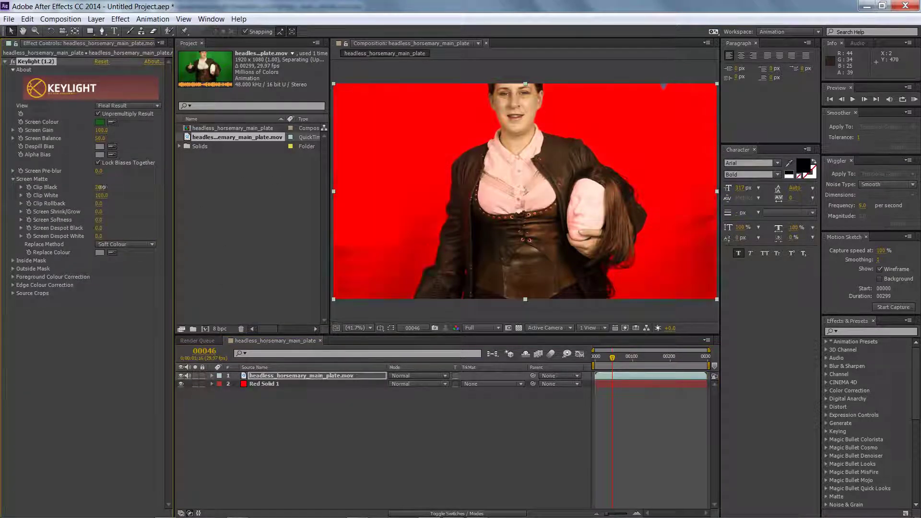
{"action": "left_click_drag", "start_coordinate": [114, 187], "coordinate": [95, 196]}
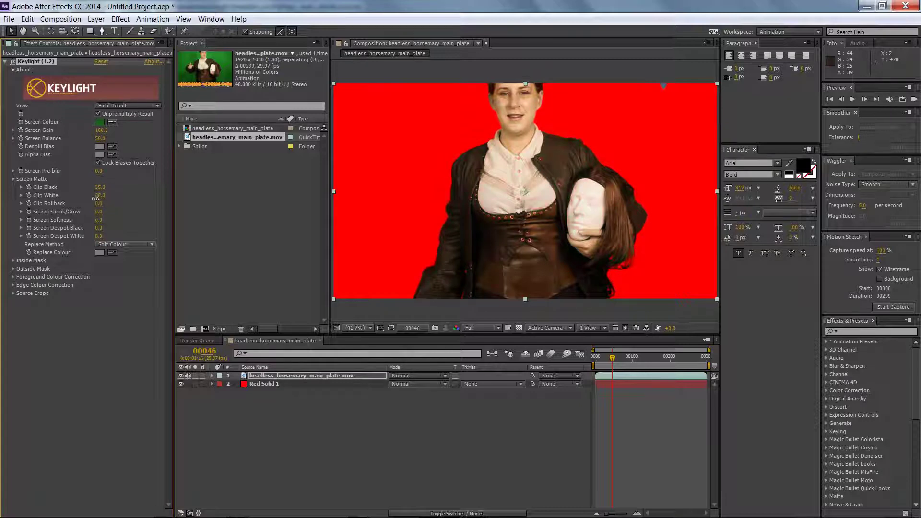
{"action": "left_click_drag", "start_coordinate": [612, 357], "coordinate": [681, 358]}
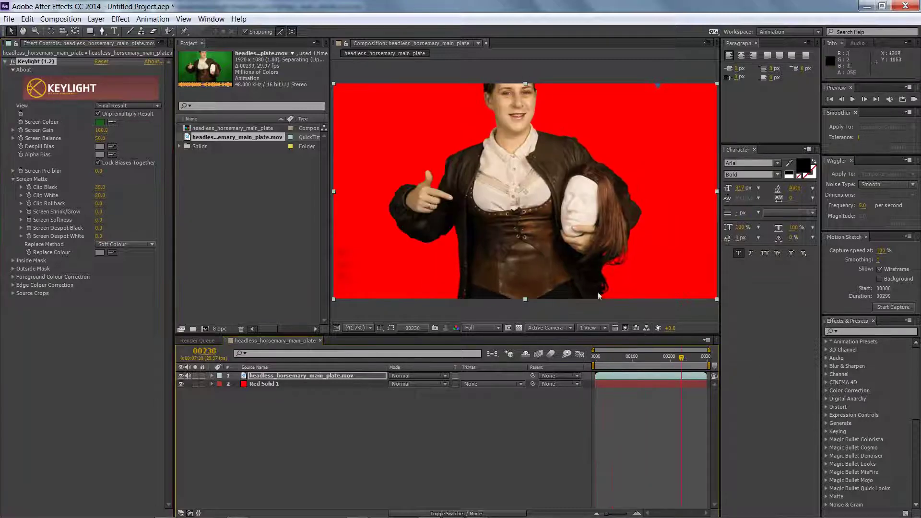
- Hide the red solid and soften the key's edges with a Screen Softness of 1.5, inspecting them up close
{"action": "left_click", "coordinate": [181, 384]}
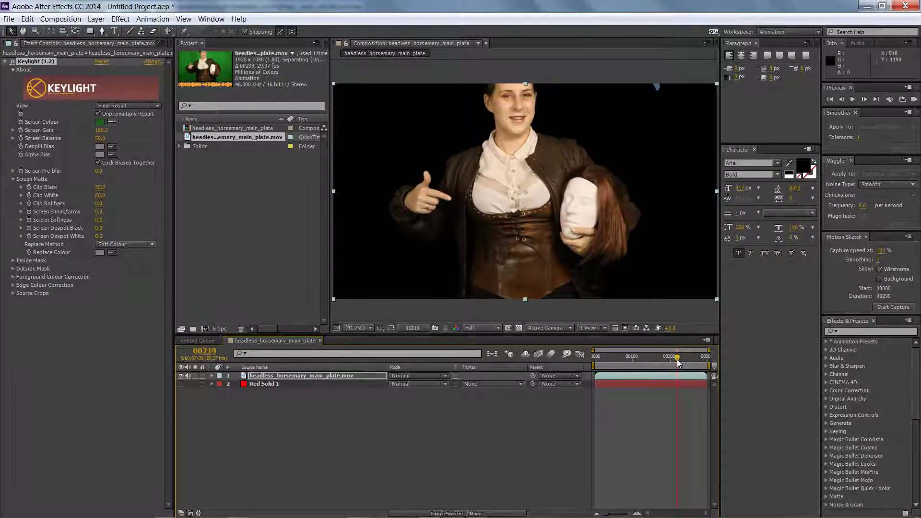
{"action": "left_click", "coordinate": [99, 220]}
{"action": "type", "text": "1"}
{"action": "key", "text": "Return"}
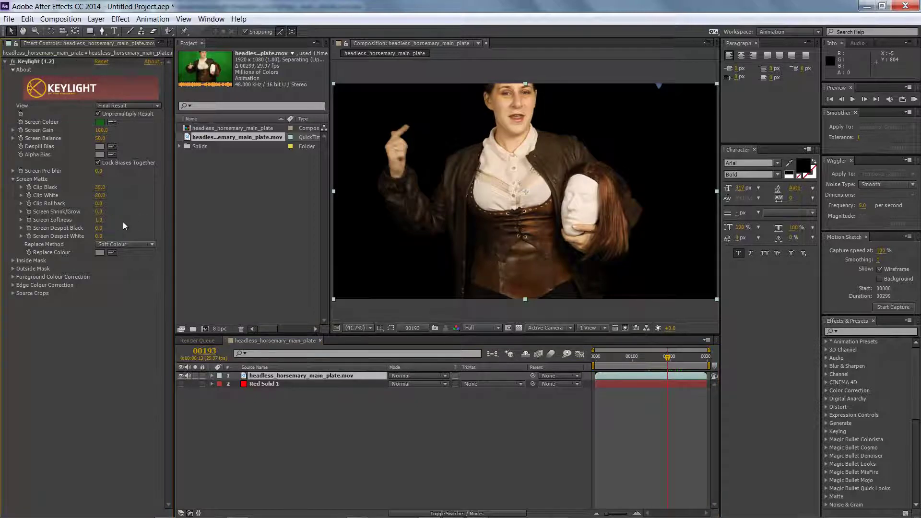
{"action": "scroll", "coordinate": [523, 225], "scroll_direction": "up", "scroll_amount": 2}
{"action": "left_click_drag", "start_coordinate": [595, 91], "coordinate": [537, 255]}
{"action": "scroll", "coordinate": [545, 180], "scroll_direction": "up", "scroll_amount": 1}
{"action": "scroll", "coordinate": [545, 180], "scroll_direction": "down", "scroll_amount": 1}
{"action": "left_click", "coordinate": [100, 219]}
{"action": "type", "text": "3"}
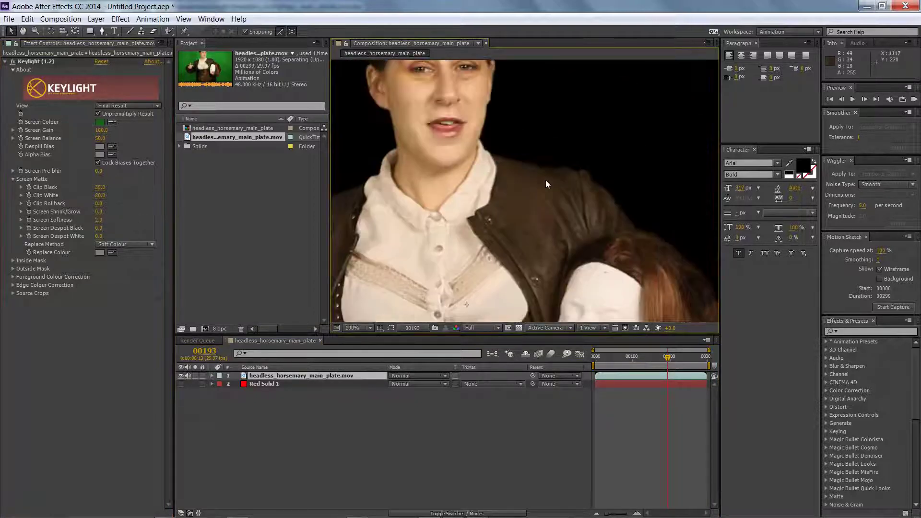
{"action": "scroll", "coordinate": [587, 281], "scroll_direction": "down", "scroll_amount": 2}
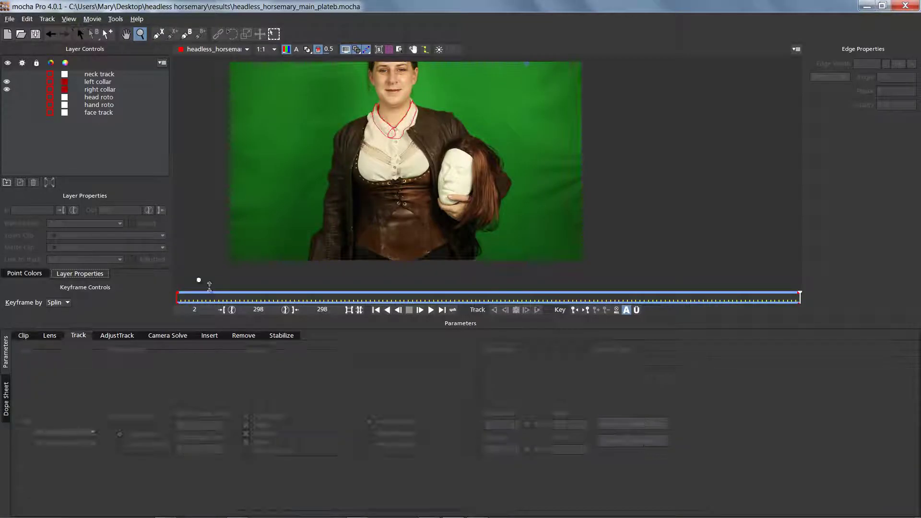
- Switch to mocha Pro and copy the head roto layer's shape to the clipboard as mocha shape data for AE
{"action": "left_click", "coordinate": [92, 98]}
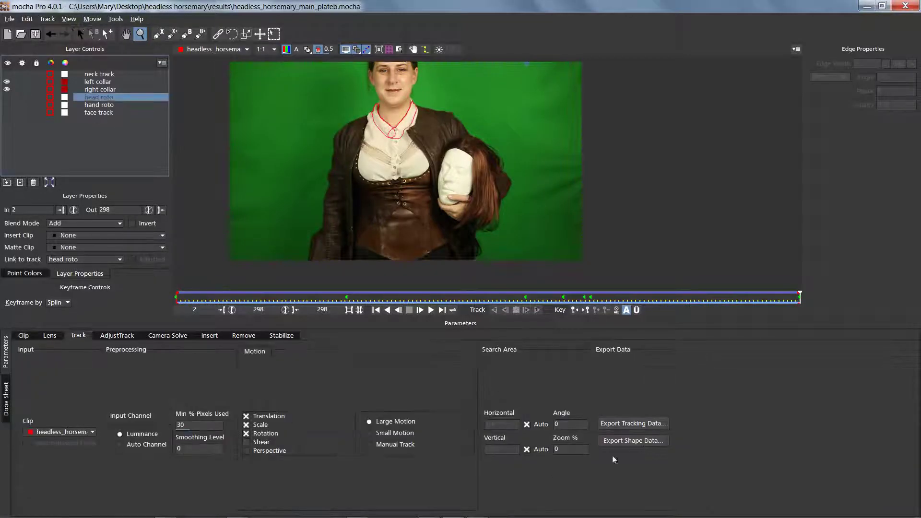
{"action": "left_click", "coordinate": [633, 441]}
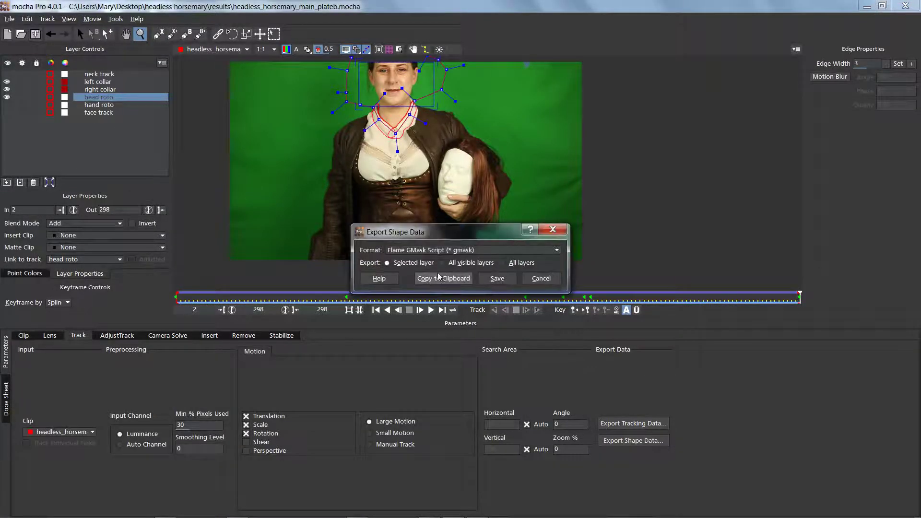
{"action": "left_click", "coordinate": [446, 250]}
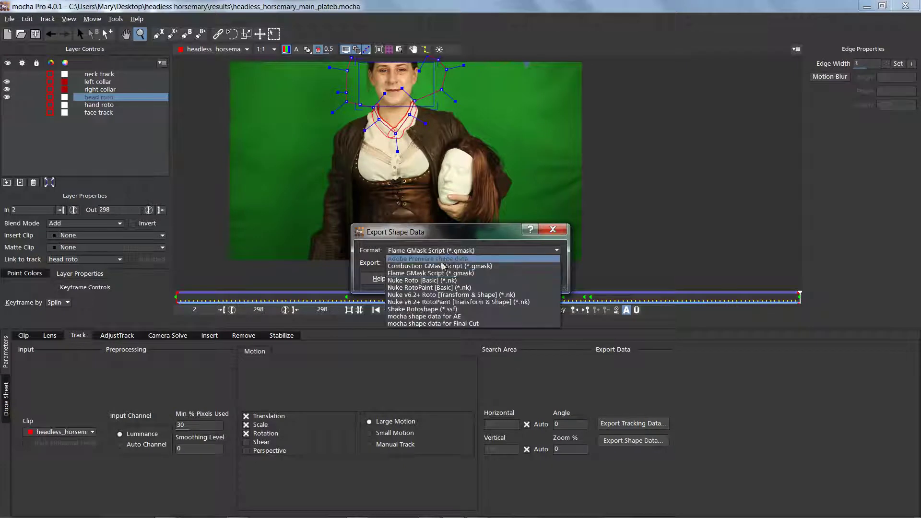
{"action": "left_click", "coordinate": [425, 317]}
{"action": "left_click", "coordinate": [444, 281]}
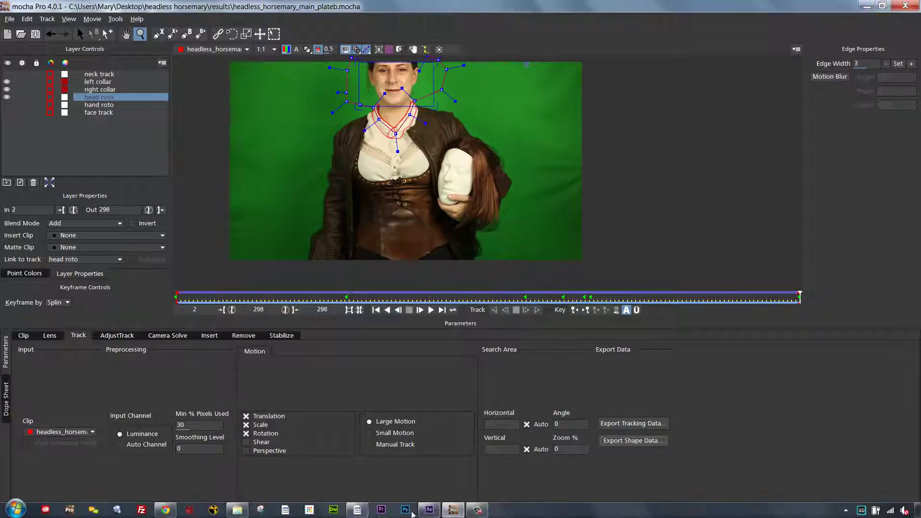
- Return to After Effects and duplicate the keyed plate layer
{"action": "left_click", "coordinate": [430, 510]}
{"action": "left_click", "coordinate": [28, 19]}
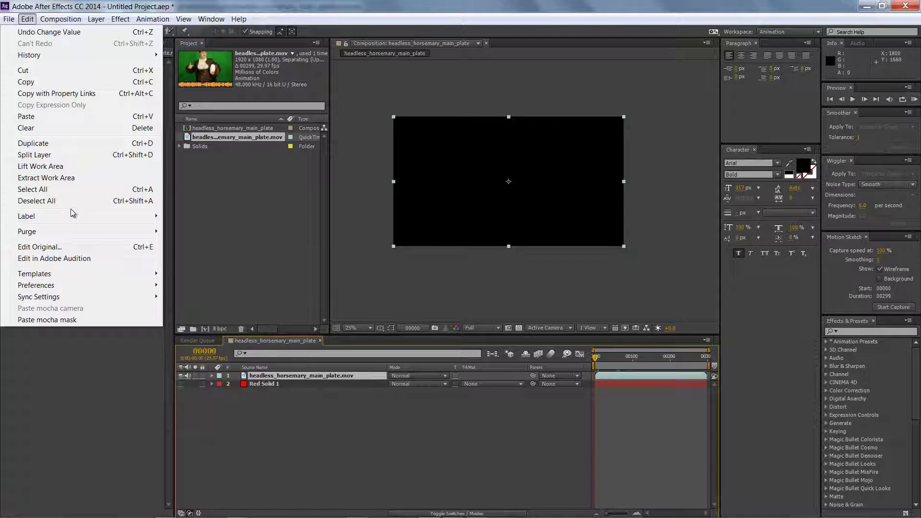
{"action": "left_click", "coordinate": [267, 412]}
{"action": "left_click", "coordinate": [287, 375]}
{"action": "key", "text": "ctrl+d"}
- Copy the head roto shape data from mocha Pro again and paste it as a mocha mask onto the lower plate layer
{"action": "left_click", "coordinate": [454, 512]}
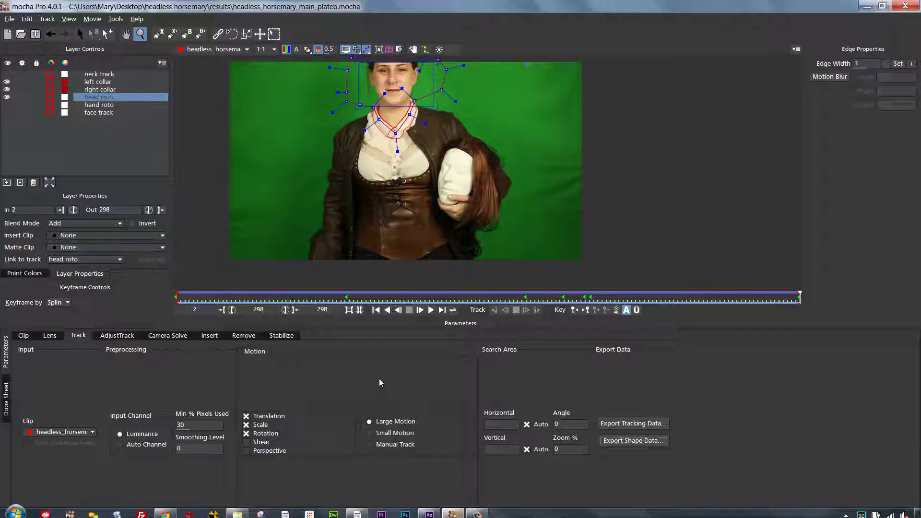
{"action": "left_click", "coordinate": [629, 440]}
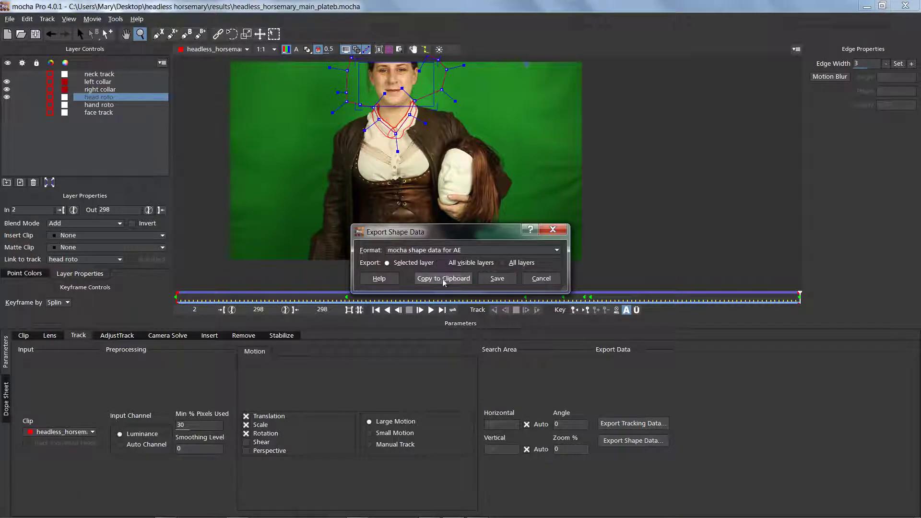
{"action": "left_click", "coordinate": [443, 280]}
{"action": "left_click", "coordinate": [27, 19]}
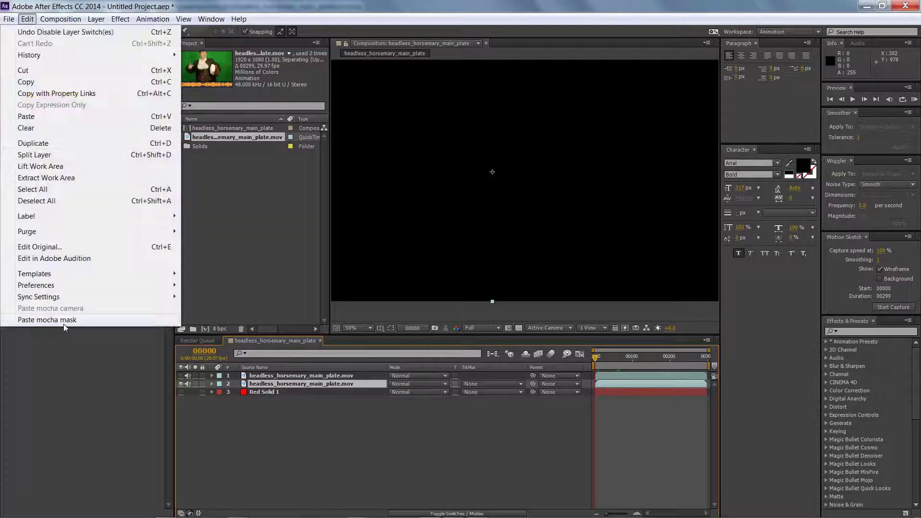
{"action": "left_click", "coordinate": [63, 322]}
{"action": "left_click", "coordinate": [665, 355]}
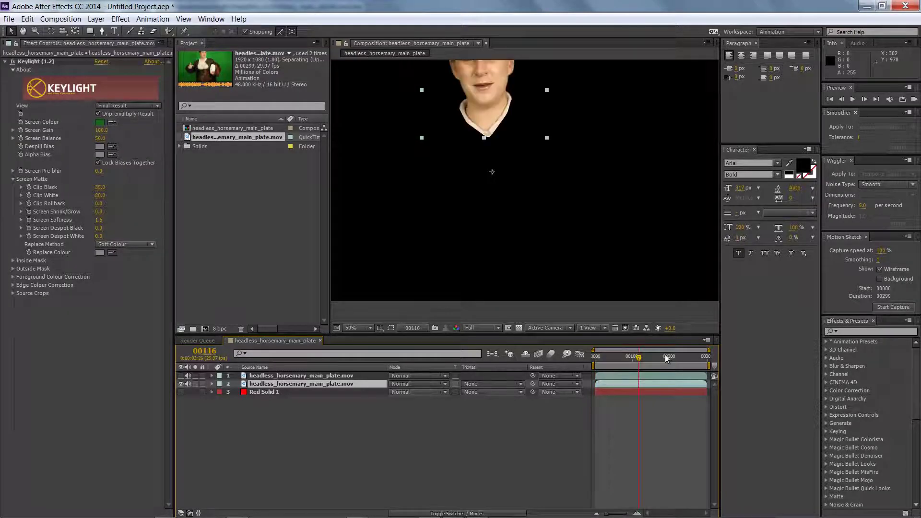
- Set the lower plate layer's head roto mask to Subtract, then select the upper plate layer and scrub to an earlier frame
{"action": "left_click", "coordinate": [212, 384]}
{"action": "left_click", "coordinate": [220, 392]}
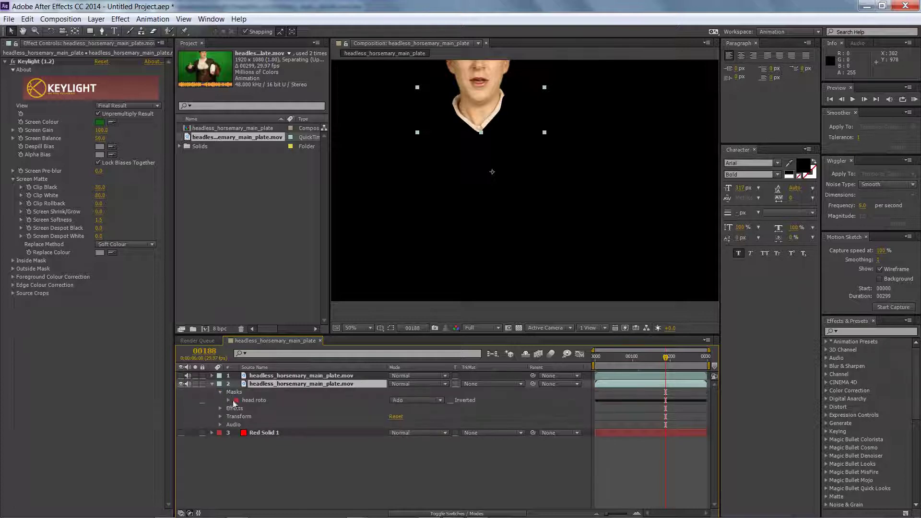
{"action": "left_click", "coordinate": [405, 403]}
{"action": "left_click", "coordinate": [413, 433]}
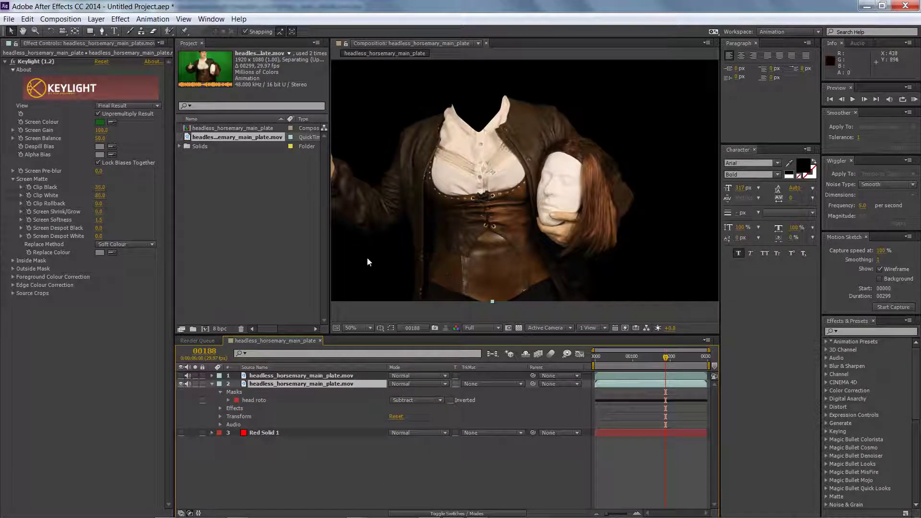
{"action": "left_click", "coordinate": [312, 376]}
{"action": "left_click_drag", "start_coordinate": [628, 358], "coordinate": [603, 361]}
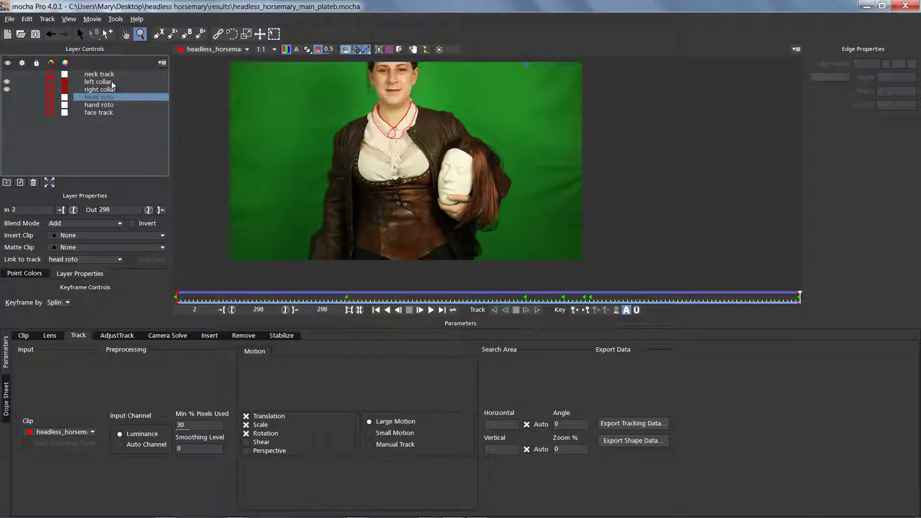
- Copy the visible left collar and right collar shapes in mocha Pro to the clipboard as mocha shape data for AE
{"action": "left_click", "coordinate": [112, 83]}
{"action": "left_click", "coordinate": [633, 440]}
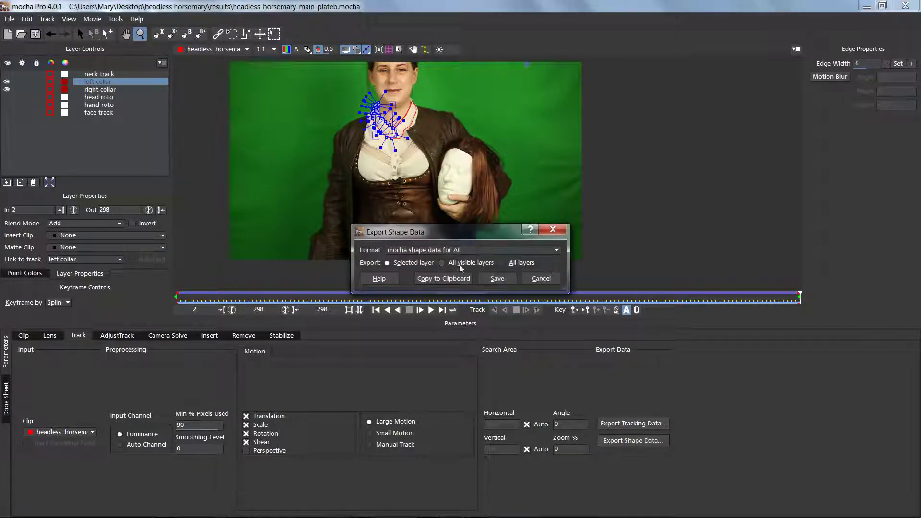
{"action": "left_click", "coordinate": [448, 279]}
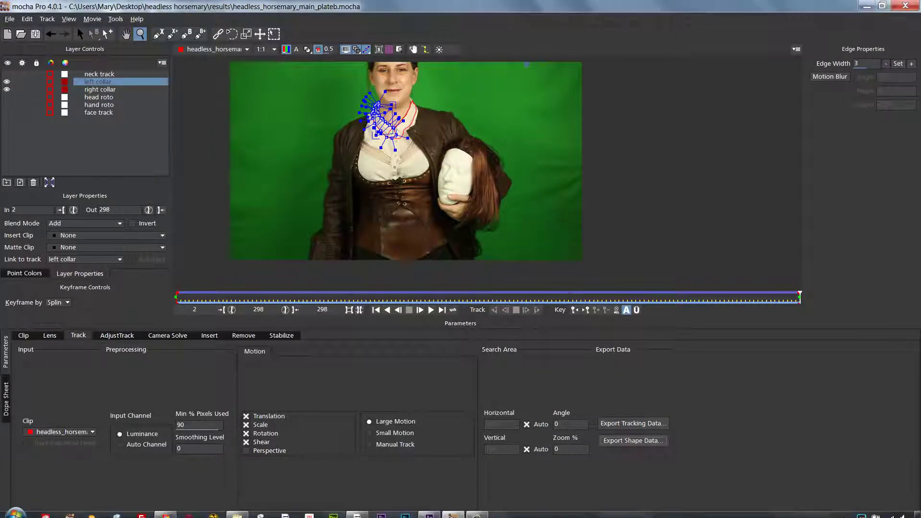
- Switch to After Effects and paste the collar shapes as mocha masks onto the upper plate layer
{"action": "left_click", "coordinate": [429, 510]}
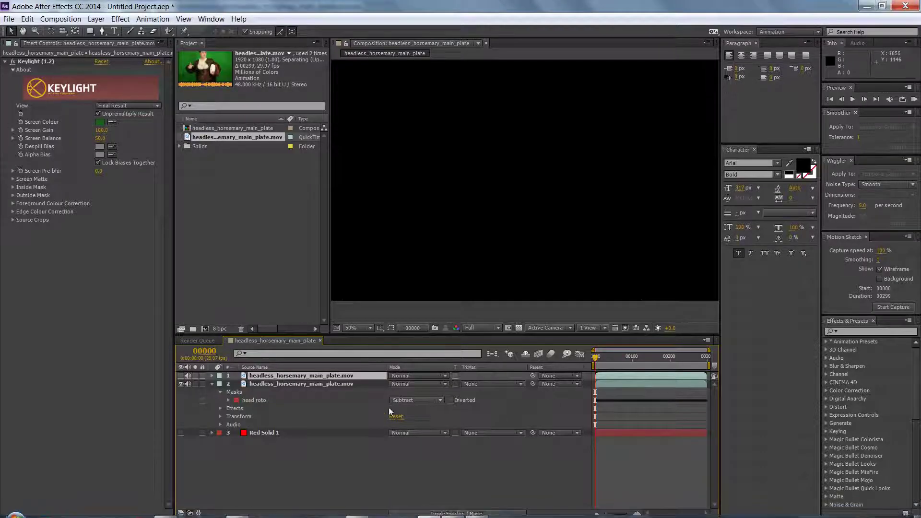
{"action": "left_click", "coordinate": [26, 20]}
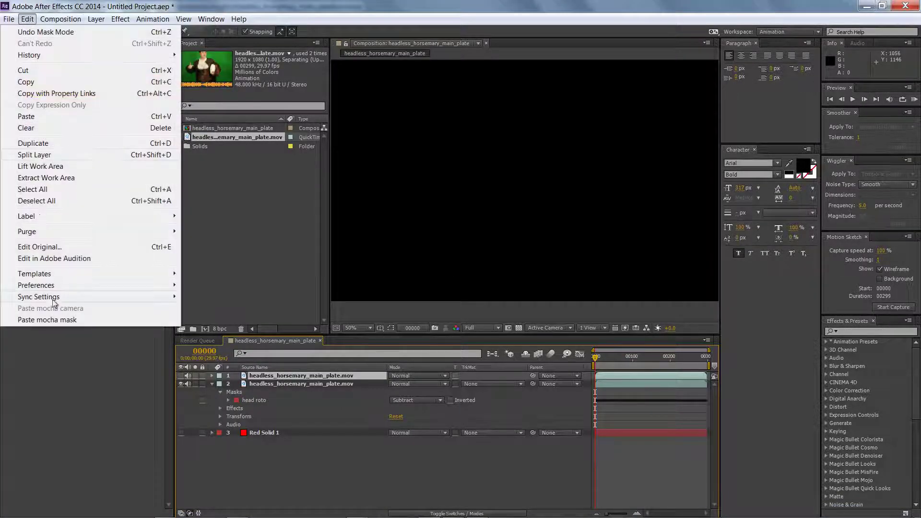
{"action": "left_click", "coordinate": [60, 320]}
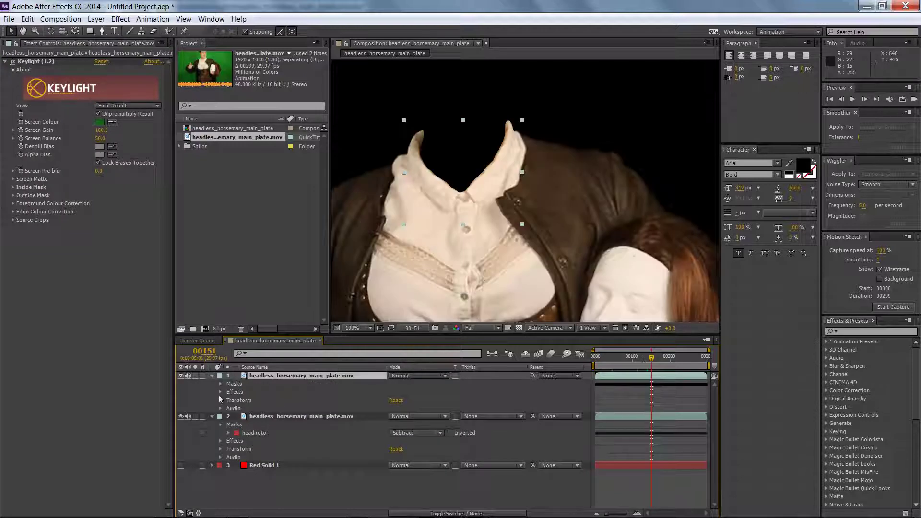
- Delete the two extra masks from the upper plate layer, keeping only the right collar and left collar masks
{"action": "left_click", "coordinate": [253, 409]}
{"action": "left_click", "coordinate": [253, 418], "text": "shift"}
{"action": "key", "text": "Delete"}
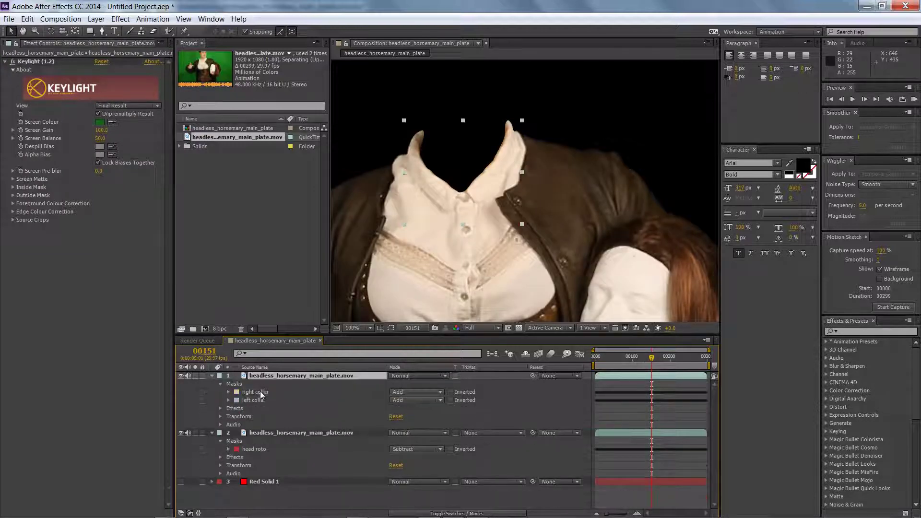
- Try a Mask Feather of 5 pixels on the upper plate layer's left collar mask
{"action": "left_click", "coordinate": [228, 400]}
{"action": "left_click", "coordinate": [228, 392]}
{"action": "left_click", "coordinate": [406, 448]}
{"action": "type", "text": "5"}
{"action": "left_click", "coordinate": [485, 419]}
{"action": "key", "text": "ctrl+z"}
{"action": "left_click", "coordinate": [402, 449]}
{"action": "type", "text": "5"}
{"action": "left_click", "coordinate": [431, 417]}
- Set the Mask Feather to 21 on the right collar mask and 1 on the left collar mask
{"action": "left_click", "coordinate": [402, 408]}
{"action": "type", "text": "21"}
{"action": "left_click", "coordinate": [402, 449]}
{"action": "type", "text": "1"}
{"action": "left_click", "coordinate": [484, 435]}
- Inspect the lower plate layer's head roto mask settings and review the collar edges at several frames, close up and at full frame
{"action": "mouse_move", "coordinate": [673, 358]}
{"action": "left_mouse_down"}
{"action": "mouse_move", "coordinate": [711, 358]}
{"action": "mouse_move", "coordinate": [618, 368]}
{"action": "mouse_move", "coordinate": [686, 366]}
{"action": "left_mouse_up"}
{"action": "left_click", "coordinate": [215, 375]}
{"action": "left_click", "coordinate": [212, 375]}
{"action": "left_click", "coordinate": [260, 400]}
{"action": "left_click", "coordinate": [228, 400]}
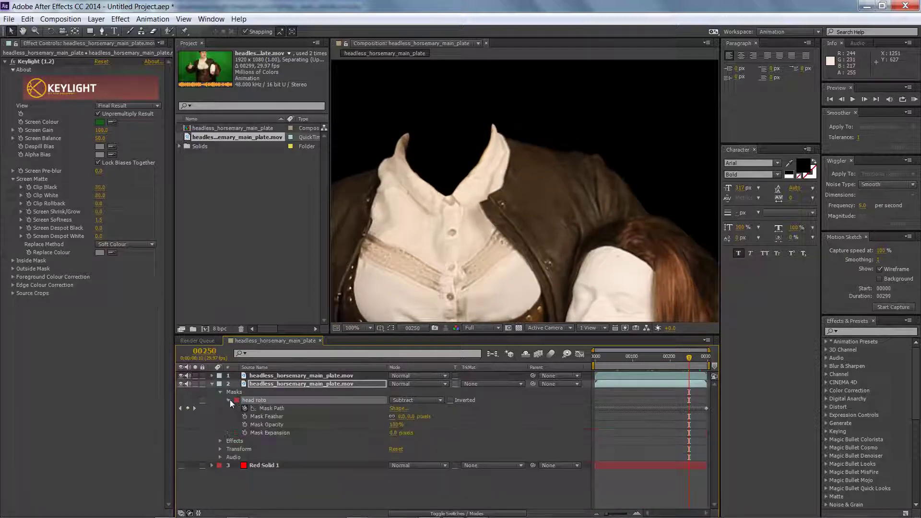
{"action": "mouse_move", "coordinate": [673, 357]}
{"action": "left_mouse_down"}
{"action": "mouse_move", "coordinate": [635, 355]}
{"action": "mouse_move", "coordinate": [696, 358]}
{"action": "mouse_move", "coordinate": [625, 357]}
{"action": "mouse_move", "coordinate": [663, 353]}
{"action": "left_mouse_up"}
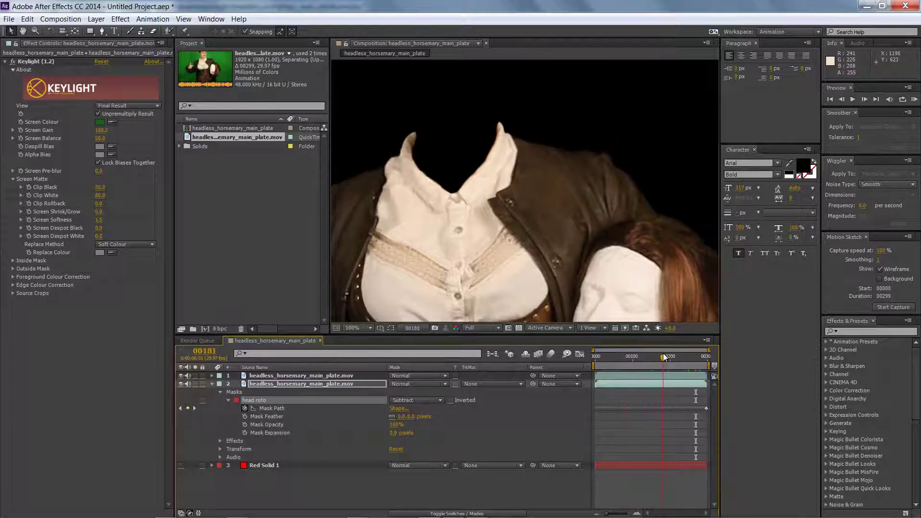
{"action": "key", "text": "z"}
{"action": "left_click", "coordinate": [513, 208], "text": "alt"}
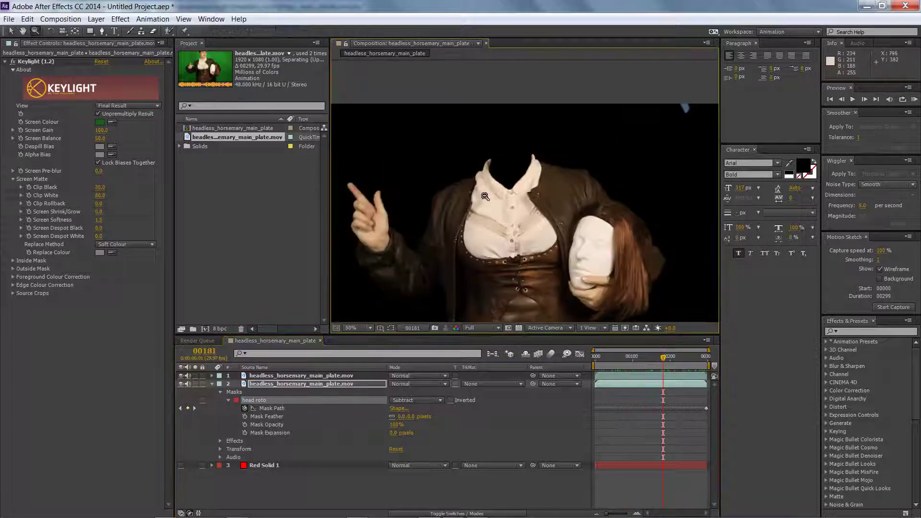
{"action": "scroll", "coordinate": [513, 209], "scroll_direction": "down", "scroll_amount": 2}
{"action": "left_click_drag", "start_coordinate": [662, 358], "coordinate": [637, 357]}
- Import the Layer_headless_horsemary_main_plate TIFF sequence with its alpha interpreted as Premultiplied, matted with black
{"action": "right_click", "coordinate": [261, 178]}
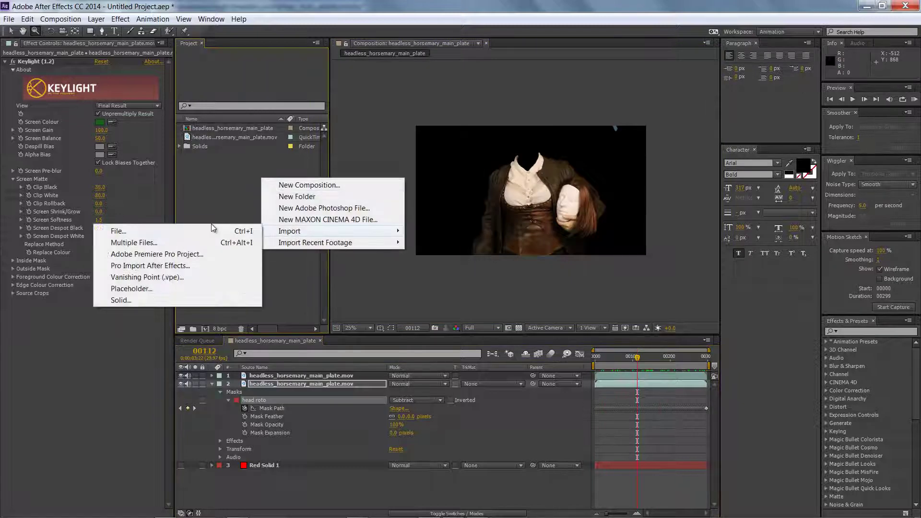
{"action": "right_click", "coordinate": [247, 217]}
{"action": "mouse_move", "coordinate": [276, 269]}
{"action": "left_click", "coordinate": [201, 260]}
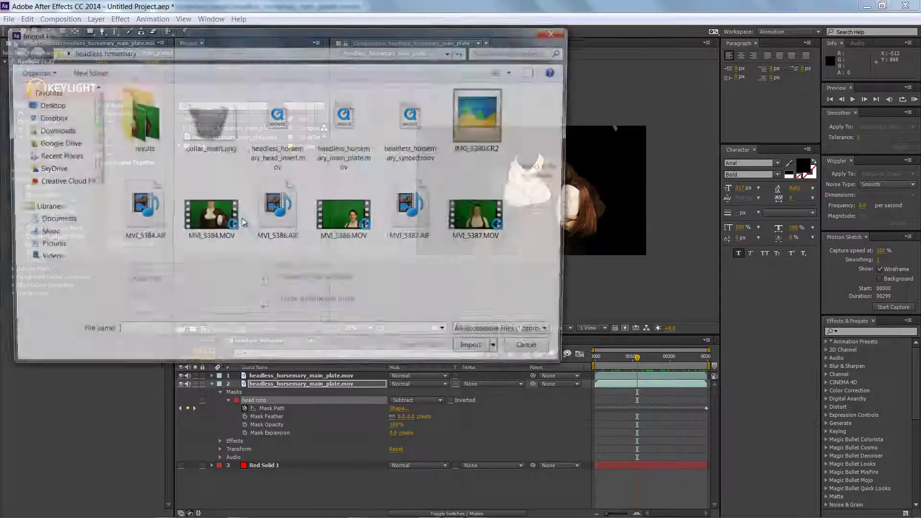
{"action": "left_click_drag", "start_coordinate": [517, 95], "coordinate": [517, 171]}
{"action": "left_click", "coordinate": [343, 137]}
{"action": "left_click", "coordinate": [479, 353]}
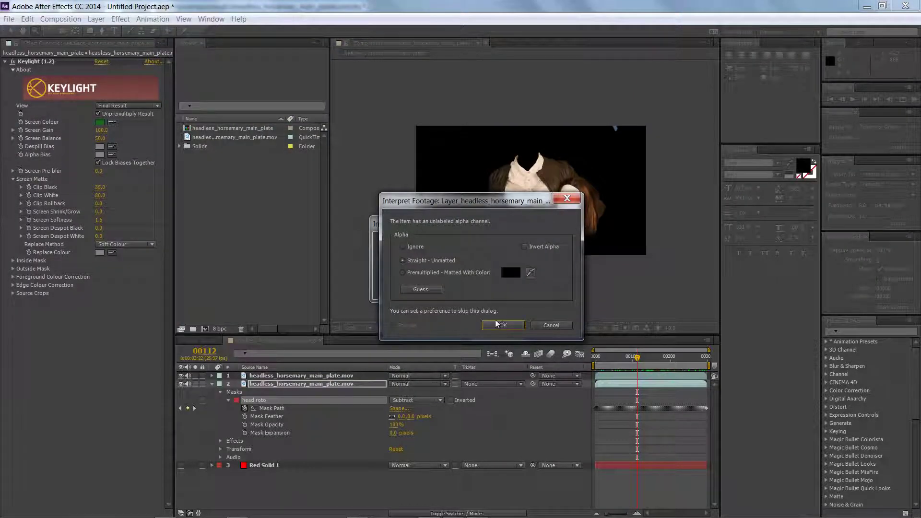
{"action": "left_click", "coordinate": [403, 273]}
{"action": "left_click", "coordinate": [503, 326]}
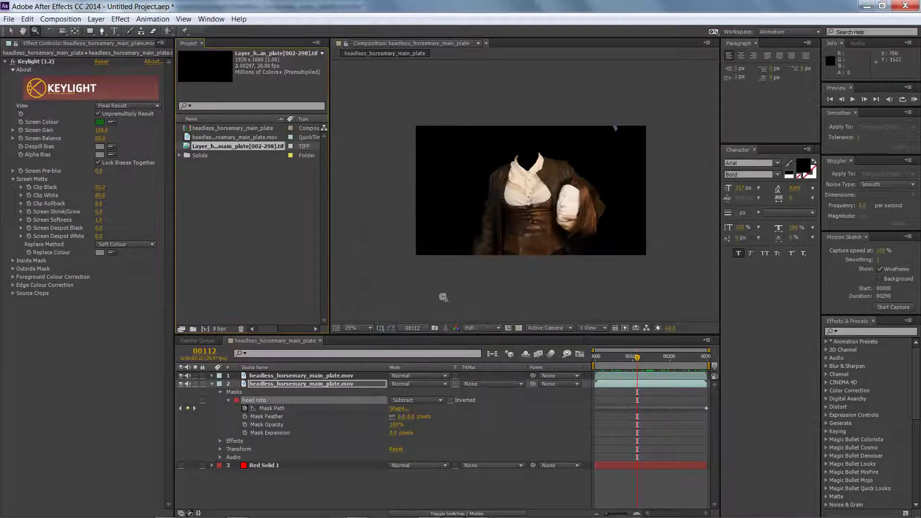
- Interpret the imported TIFF sequence at a frame rate of 29.97 frames per second
{"action": "right_click", "coordinate": [237, 142]}
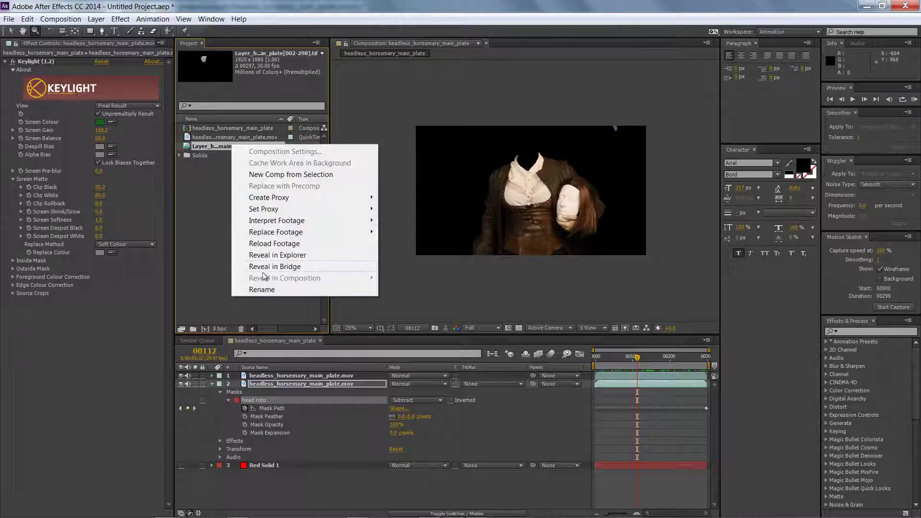
{"action": "mouse_move", "coordinate": [275, 225]}
{"action": "left_click", "coordinate": [100, 221]}
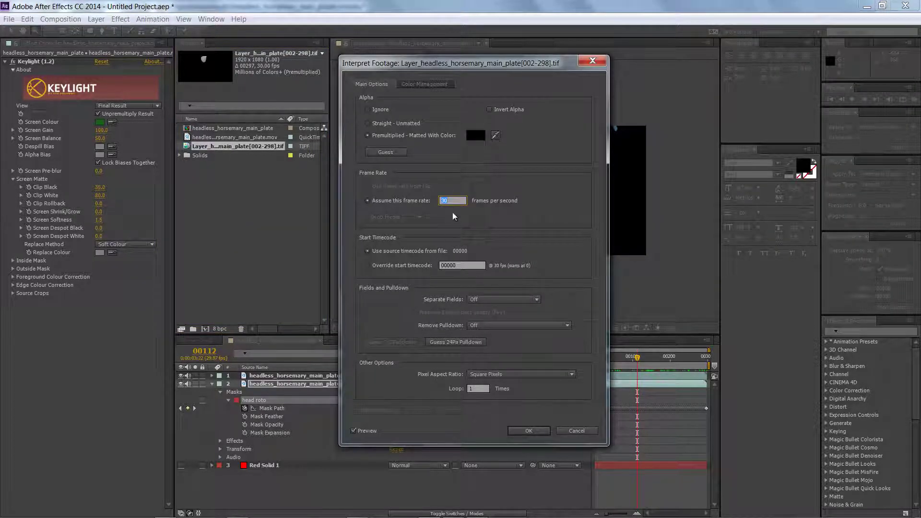
{"action": "type", "text": "9.97"}
{"action": "left_click", "coordinate": [528, 430]}
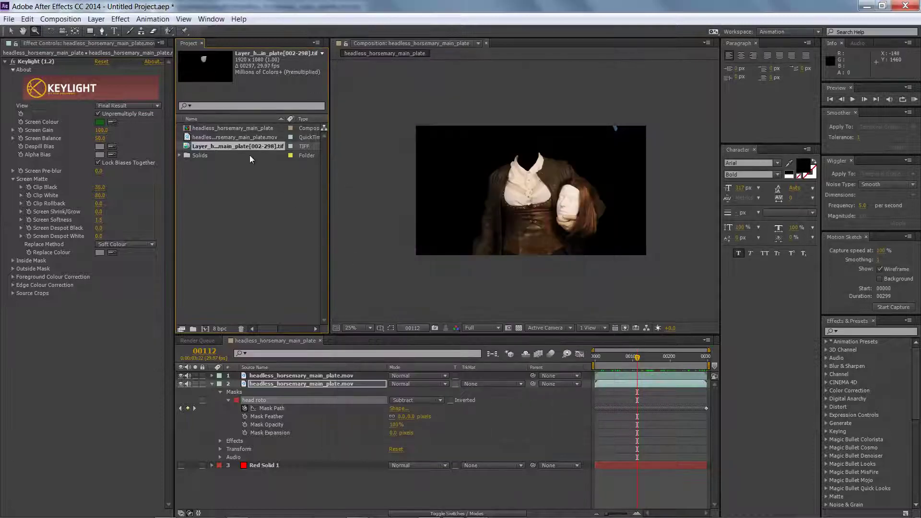
- Place the collar TIFF sequence between the two plate layers and check its alignment with the shirt throughout the shot
{"action": "left_click_drag", "start_coordinate": [238, 148], "coordinate": [294, 381]}
{"action": "left_click_drag", "start_coordinate": [619, 357], "coordinate": [686, 357]}
{"action": "left_click_drag", "start_coordinate": [607, 513], "coordinate": [627, 513]}
{"action": "left_click_drag", "start_coordinate": [652, 357], "coordinate": [670, 360]}
{"action": "left_click_drag", "start_coordinate": [627, 513], "coordinate": [606, 513]}
{"action": "left_click_drag", "start_coordinate": [605, 359], "coordinate": [664, 360]}
{"action": "left_click", "coordinate": [527, 156]}
{"action": "left_click", "coordinate": [527, 155]}
{"action": "left_click_drag", "start_coordinate": [515, 270], "coordinate": [501, 176]}
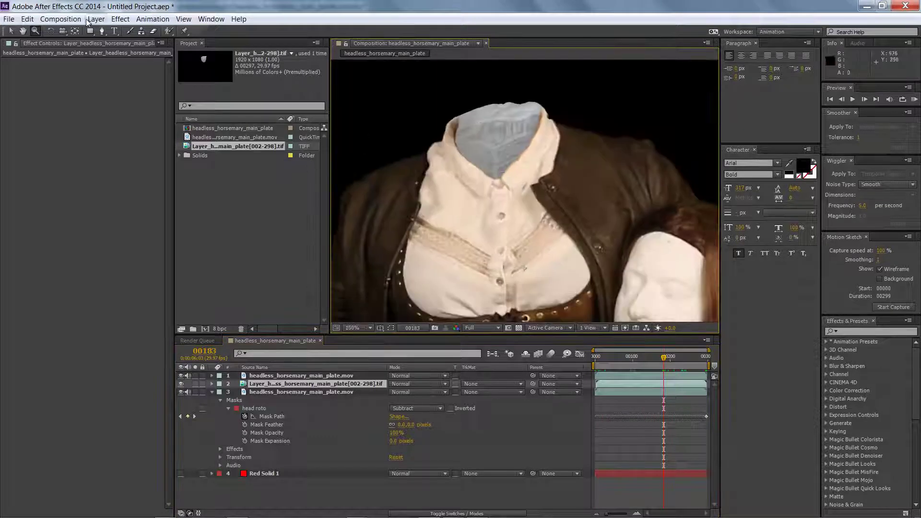
- Apply Hue/Saturation to the collar sequence with Master Hue at -301° and Master Saturation at -34
{"action": "left_click", "coordinate": [121, 19]}
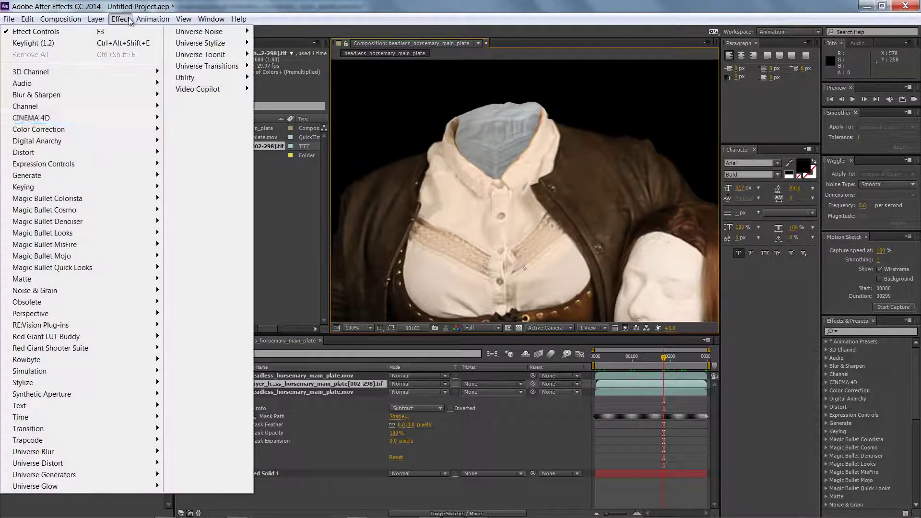
{"action": "mouse_move", "coordinate": [98, 132]}
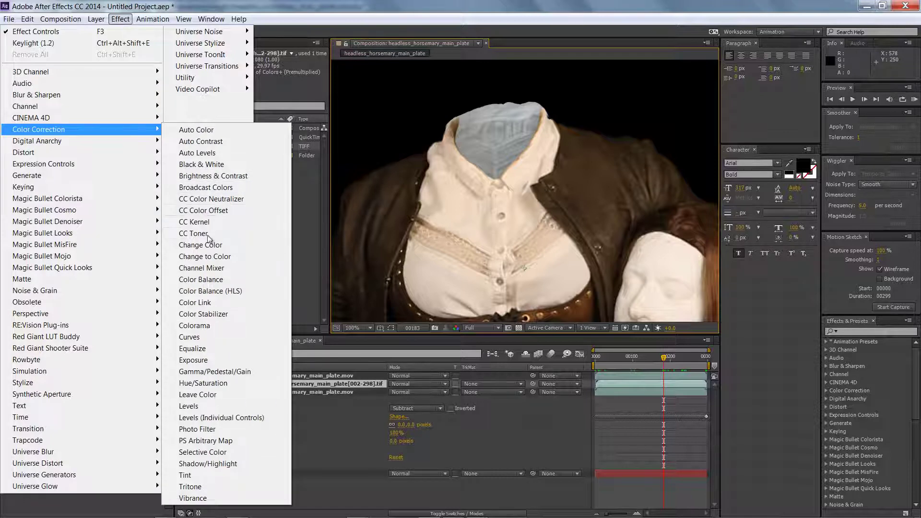
{"action": "left_click", "coordinate": [196, 383]}
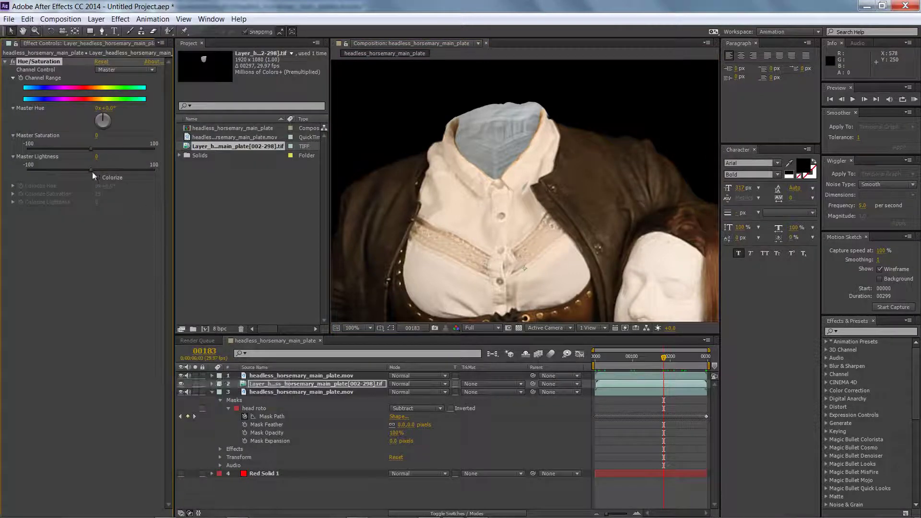
{"action": "mouse_move", "coordinate": [109, 116]}
{"action": "left_mouse_down"}
{"action": "mouse_move", "coordinate": [88, 115]}
{"action": "mouse_move", "coordinate": [111, 137]}
{"action": "mouse_move", "coordinate": [116, 115]}
{"action": "left_mouse_up"}
{"action": "left_click", "coordinate": [92, 151]}
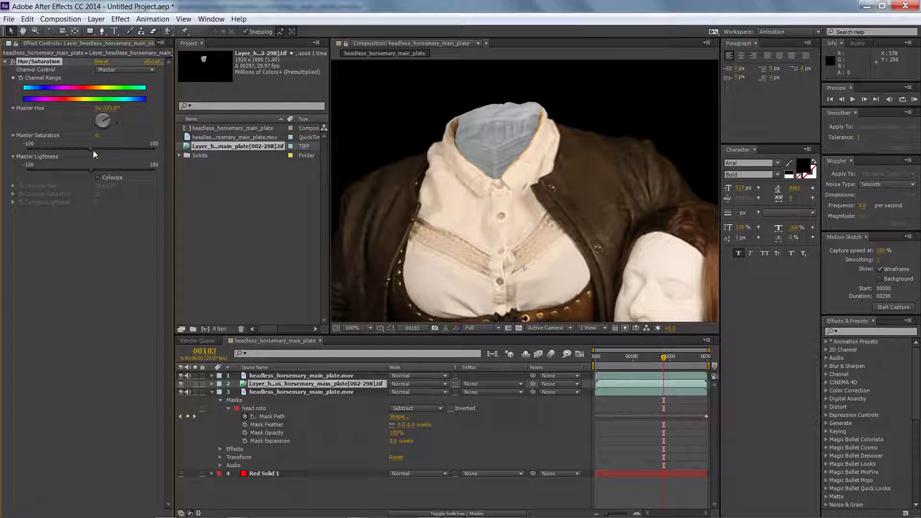
{"action": "mouse_move", "coordinate": [91, 170]}
{"action": "left_mouse_down"}
{"action": "mouse_move", "coordinate": [103, 168]}
{"action": "mouse_move", "coordinate": [90, 171]}
{"action": "left_mouse_up"}
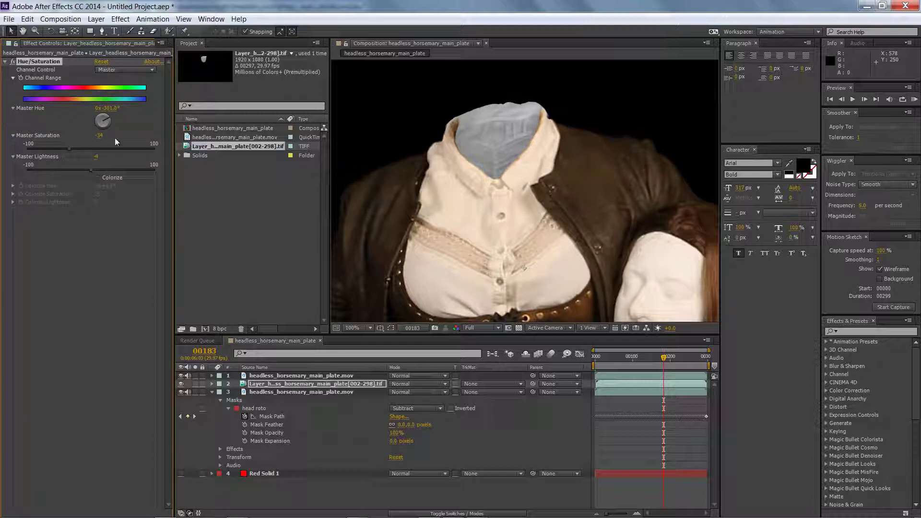
- Apply Color Balance to the collar sequence and warm it to match the shirt, including Midtone Red 6, Highlight Green 4 and Highlight Blue -19
{"action": "left_click", "coordinate": [120, 19]}
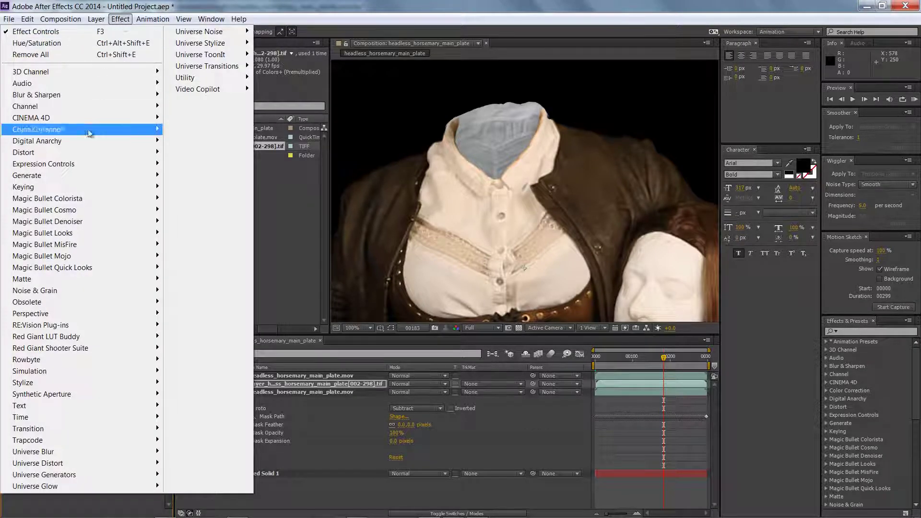
{"action": "mouse_move", "coordinate": [71, 134]}
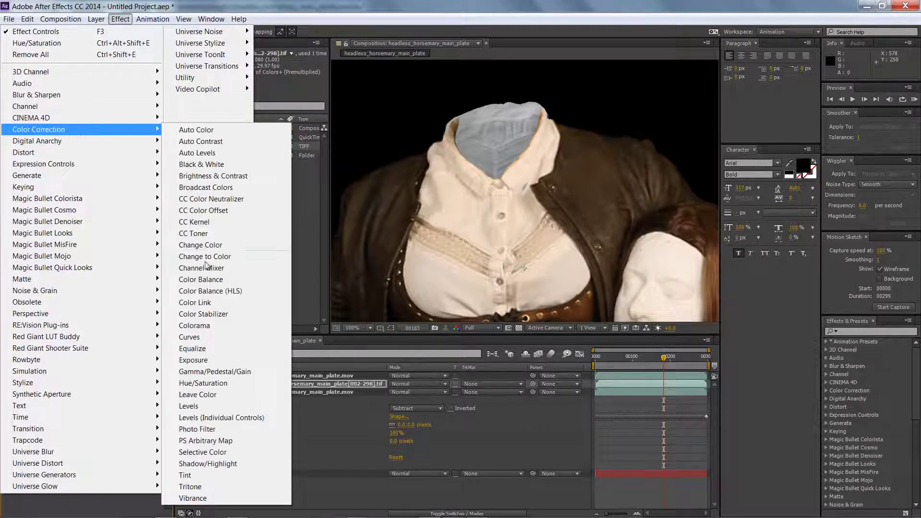
{"action": "left_click", "coordinate": [220, 280]}
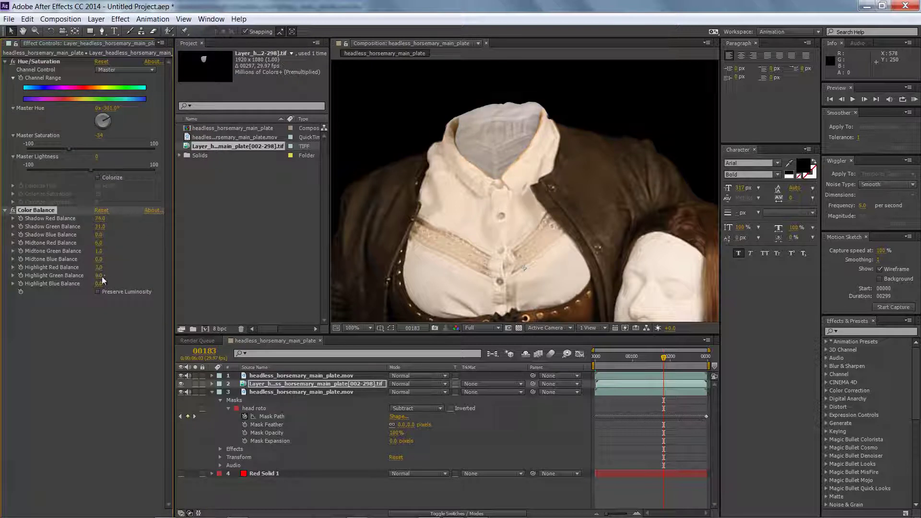
- Apply Levels to the collar sequence with Input Black at 71 and preview the result in playback
{"action": "left_click", "coordinate": [121, 18]}
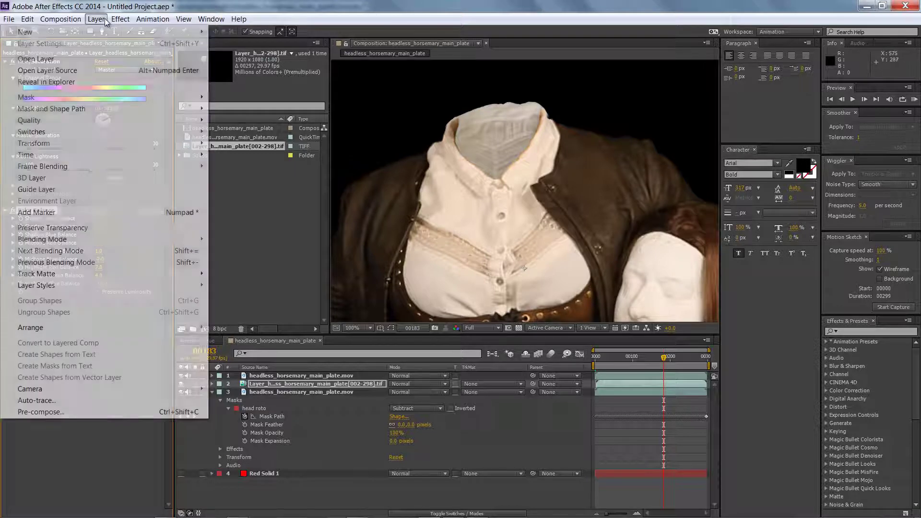
{"action": "mouse_move", "coordinate": [59, 131]}
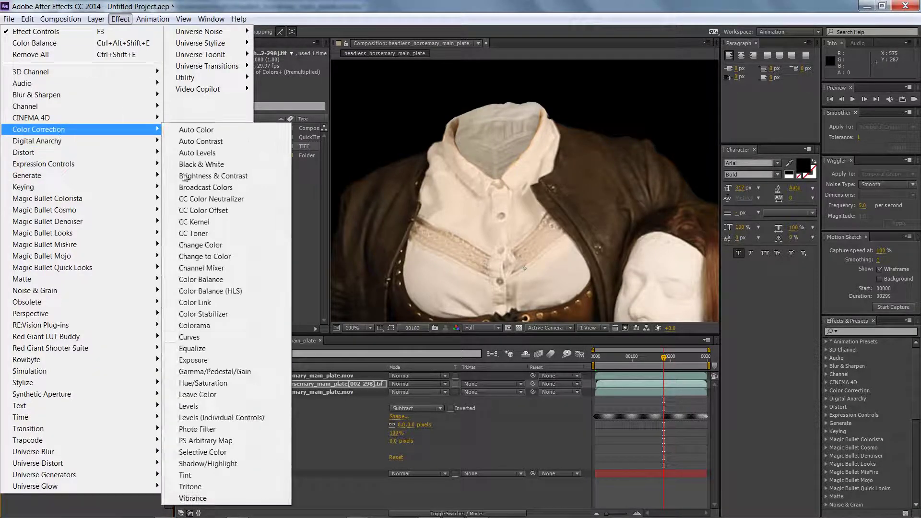
{"action": "left_click", "coordinate": [213, 406]}
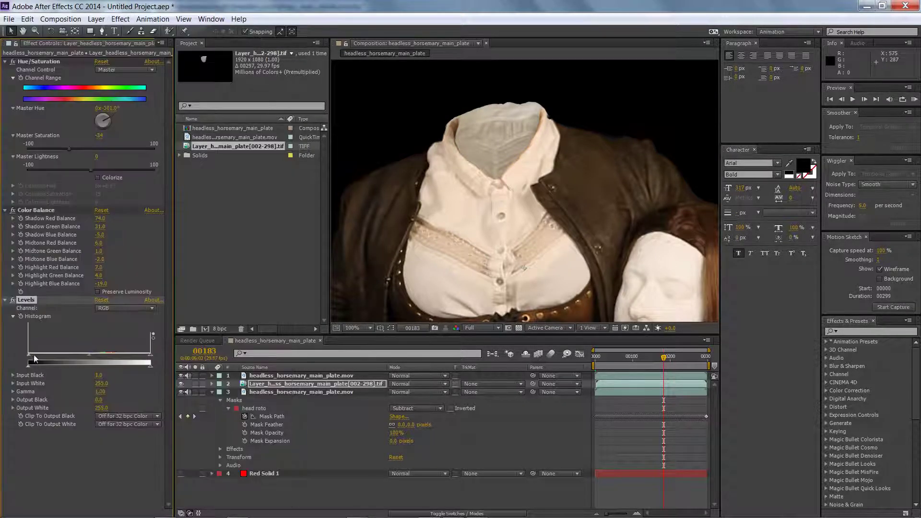
{"action": "scroll", "coordinate": [370, 144], "scroll_direction": "down", "scroll_amount": 1}
{"action": "key", "text": "space"}
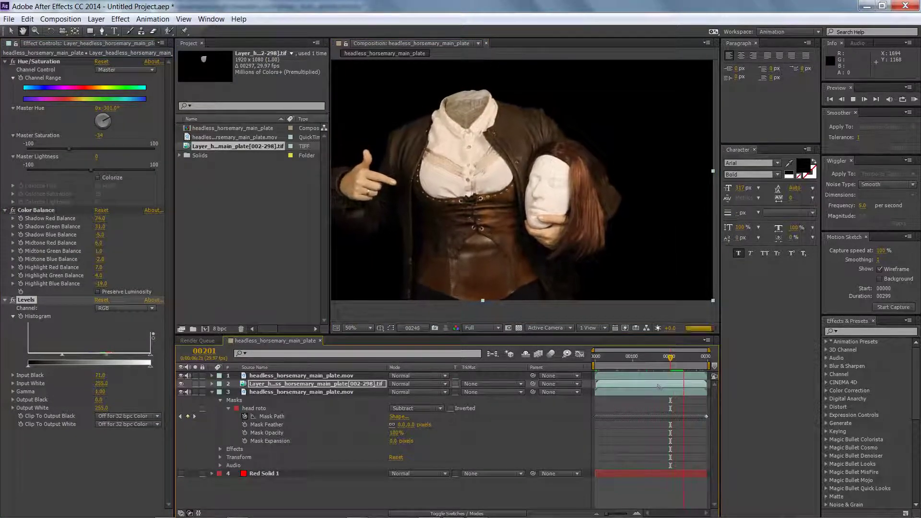
{"action": "key", "text": "space"}
- Soften the collar sequence with a Box Blur of radius 0.5 and check it at other frames
{"action": "scroll", "coordinate": [469, 106], "scroll_direction": "up", "scroll_amount": 1}
{"action": "left_click", "coordinate": [120, 19]}
{"action": "mouse_move", "coordinate": [72, 95]}
{"action": "left_click", "coordinate": [192, 106]}
{"action": "type", "text": "0.5"}
{"action": "key", "text": "Return"}
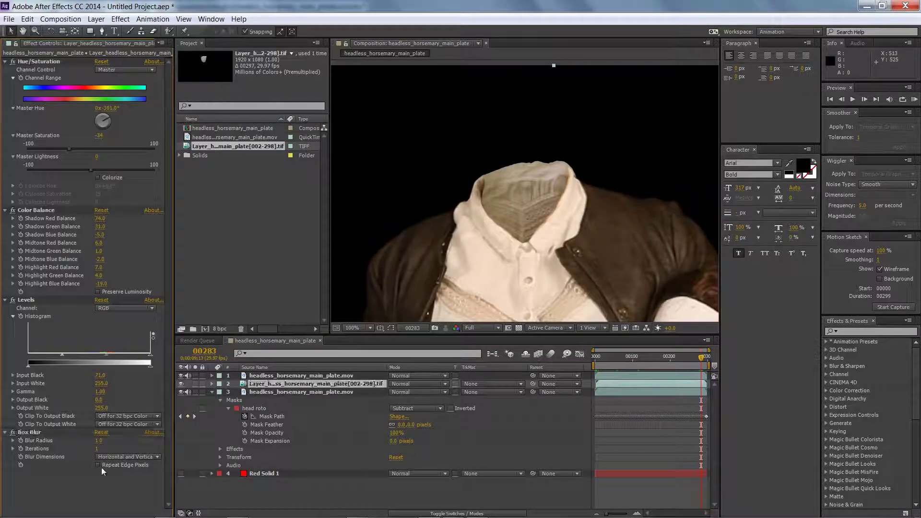
{"action": "left_click", "coordinate": [661, 357]}
{"action": "left_click_drag", "start_coordinate": [662, 360], "coordinate": [671, 358]}
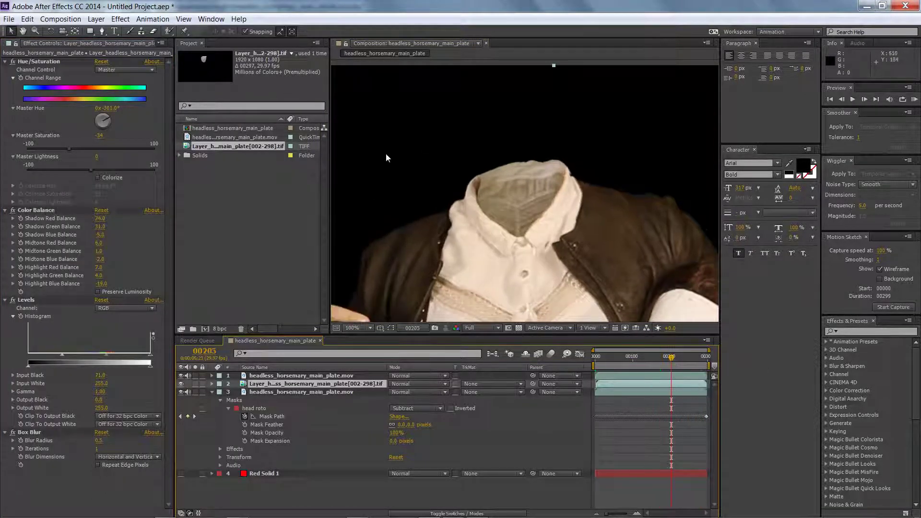
- Apply Match Grain to the collar sequence with Final Output viewing and the lower plate layer as noise source
{"action": "left_click", "coordinate": [120, 19]}
{"action": "mouse_move", "coordinate": [96, 290]}
{"action": "left_click", "coordinate": [192, 325]}
{"action": "left_click", "coordinate": [127, 439]}
{"action": "left_click", "coordinate": [113, 497]}
{"action": "left_click", "coordinate": [127, 447]}
{"action": "left_click", "coordinate": [144, 497]}
{"action": "left_click_drag", "start_coordinate": [644, 359], "coordinate": [619, 357]}
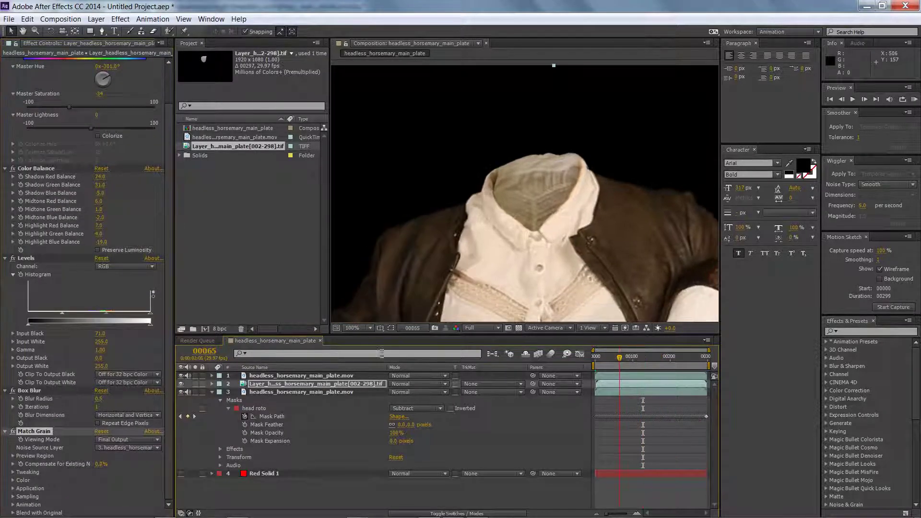
- Raise the collar sequence's Shadow Red Balance slightly and check the composite at several frames and zoom levels
{"action": "left_click_drag", "start_coordinate": [99, 177], "coordinate": [110, 177]}
{"action": "left_click", "coordinate": [35, 31]}
{"action": "left_click", "coordinate": [533, 209], "text": "alt"}
{"action": "left_click", "coordinate": [519, 202], "text": "alt"}
{"action": "left_click", "coordinate": [518, 202]}
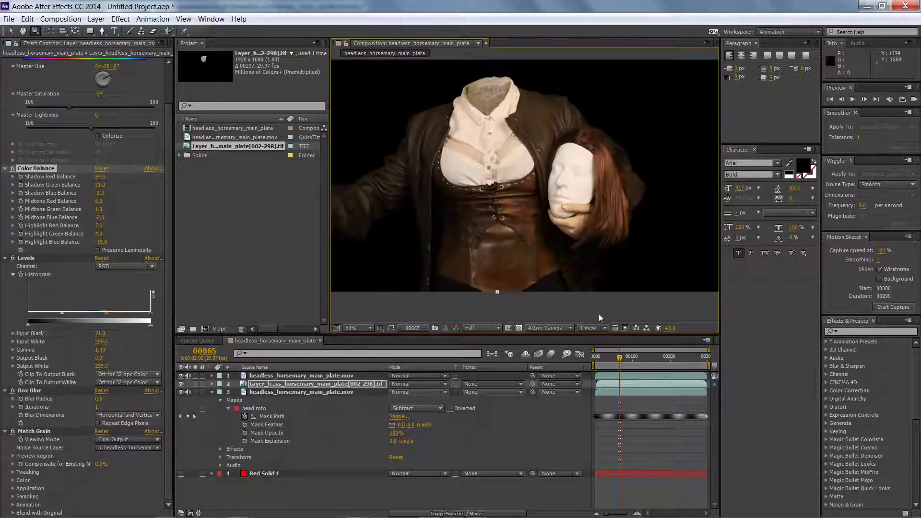
{"action": "left_click", "coordinate": [692, 357]}
{"action": "left_click", "coordinate": [671, 357]}
{"action": "left_click", "coordinate": [497, 209], "text": "alt"}
{"action": "left_click", "coordinate": [516, 202]}
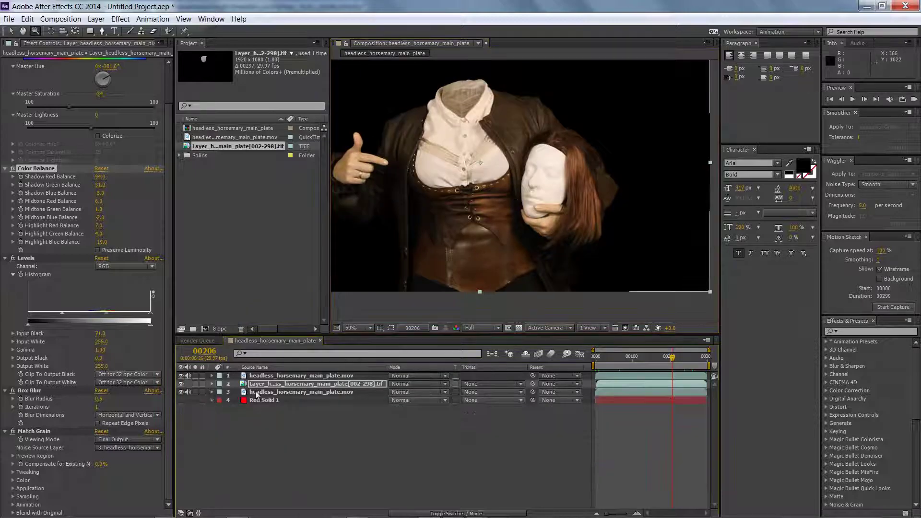
- Switch to mocha Pro, hide the left and right collar layers, and show the hand roto layer
{"action": "left_click", "coordinate": [452, 510]}
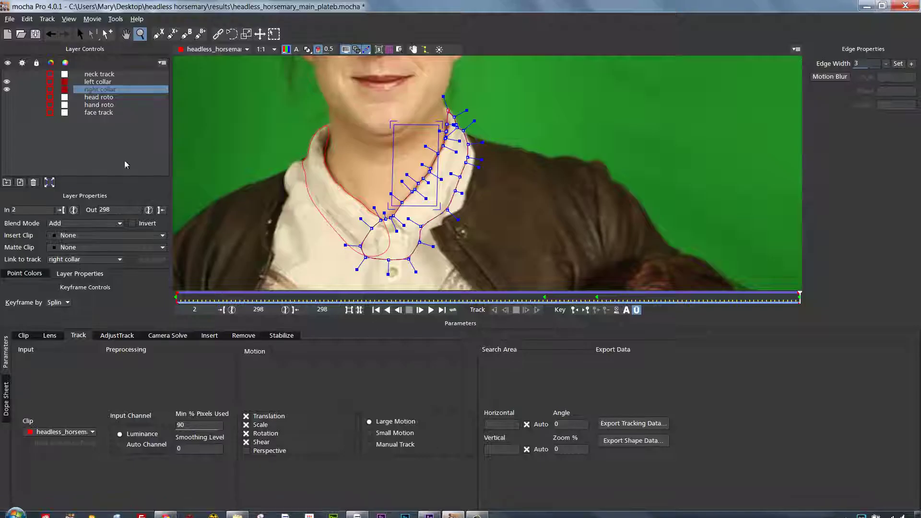
{"action": "left_click", "coordinate": [6, 81]}
{"action": "left_click", "coordinate": [6, 89]}
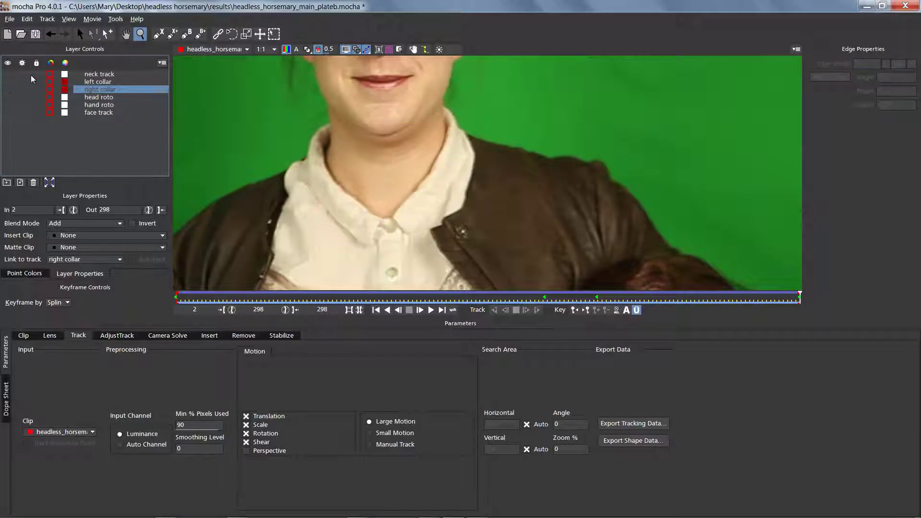
{"action": "left_click", "coordinate": [86, 106]}
{"action": "left_click", "coordinate": [89, 98]}
{"action": "left_click", "coordinate": [80, 113]}
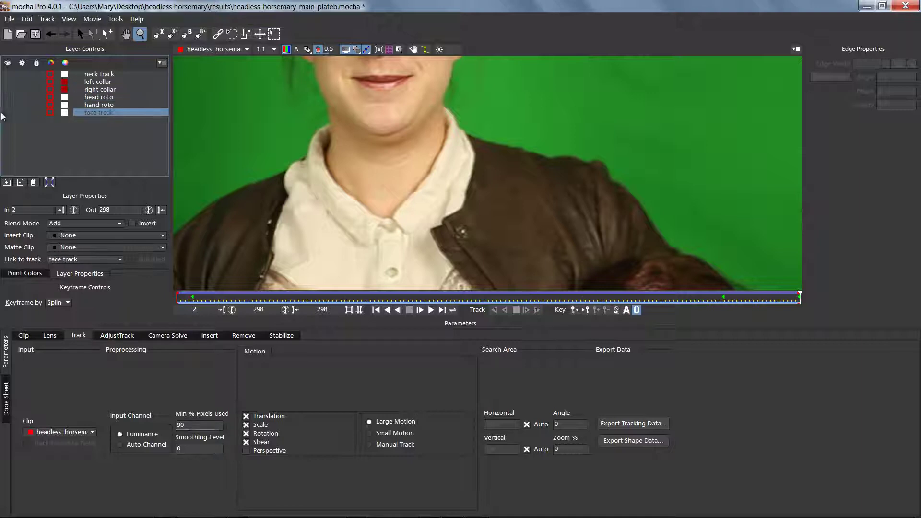
{"action": "left_click", "coordinate": [8, 105]}
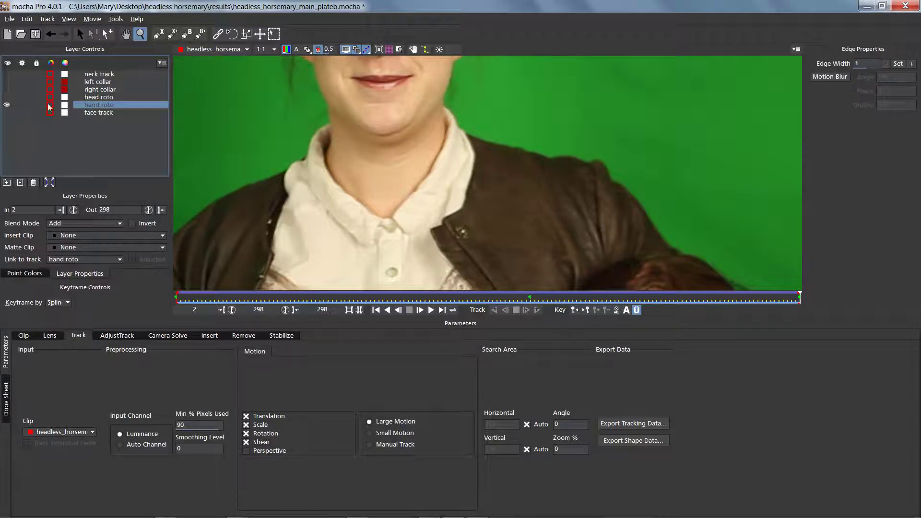
- Export the hand roto layer's shape data to the clipboard
{"action": "key", "text": "x"}
{"action": "left_click_drag", "start_coordinate": [518, 217], "coordinate": [465, 88]}
{"action": "left_click_drag", "start_coordinate": [623, 283], "coordinate": [524, 127]}
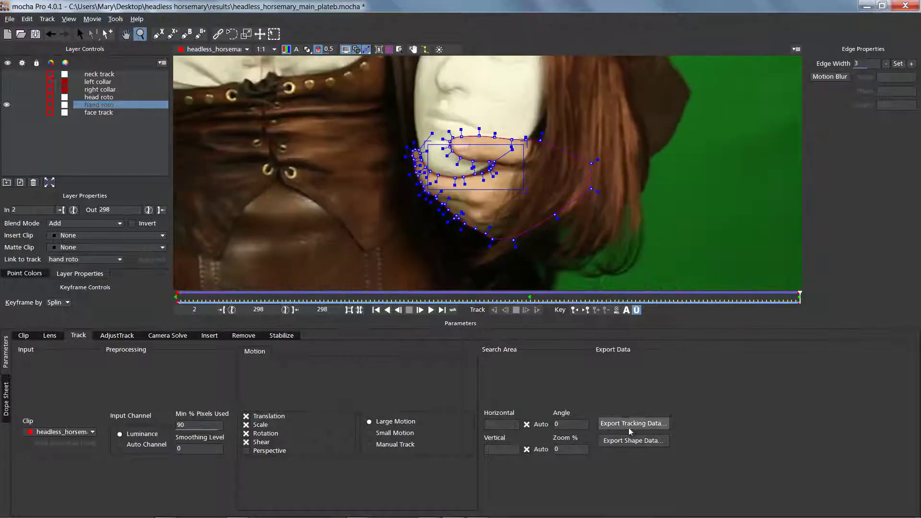
{"action": "left_click", "coordinate": [633, 440]}
{"action": "left_click", "coordinate": [433, 278]}
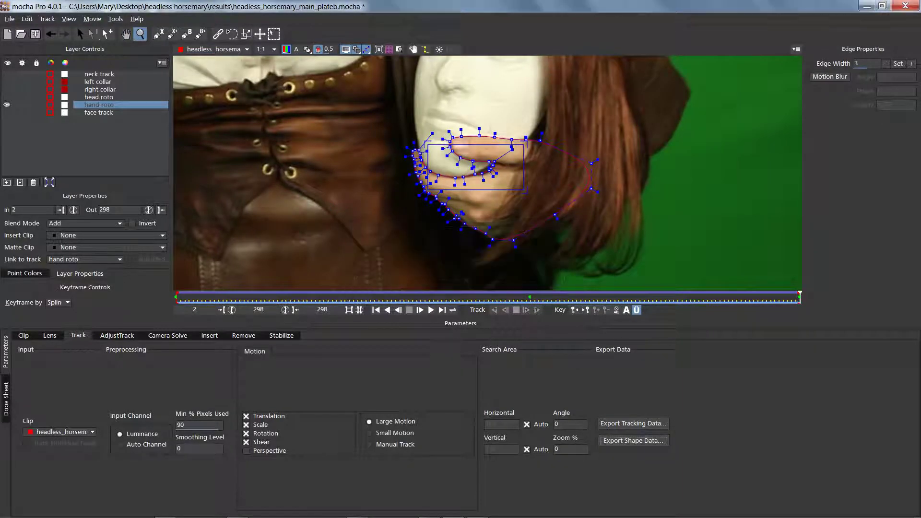
- Switch to After Effects and paste the hand roto mask onto the top plate layer at frame 0
{"action": "left_click", "coordinate": [437, 509]}
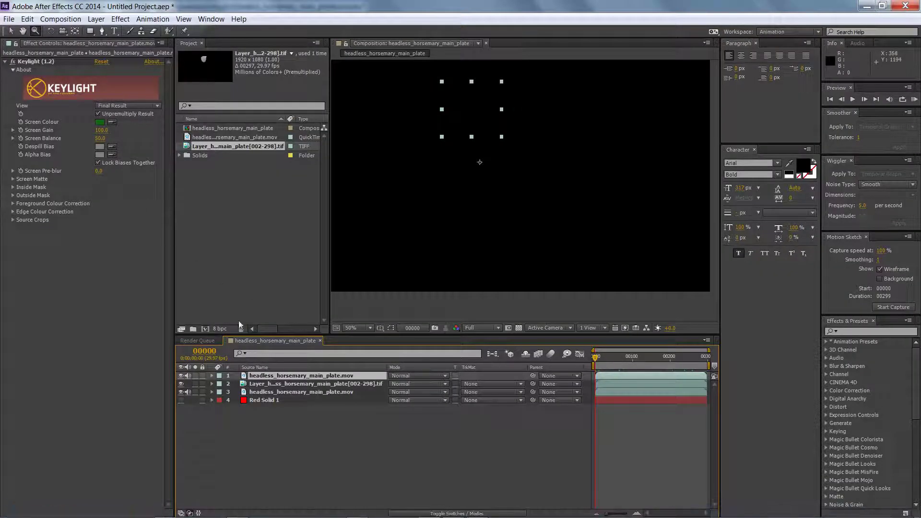
{"action": "left_click", "coordinate": [28, 18]}
{"action": "left_click", "coordinate": [47, 320]}
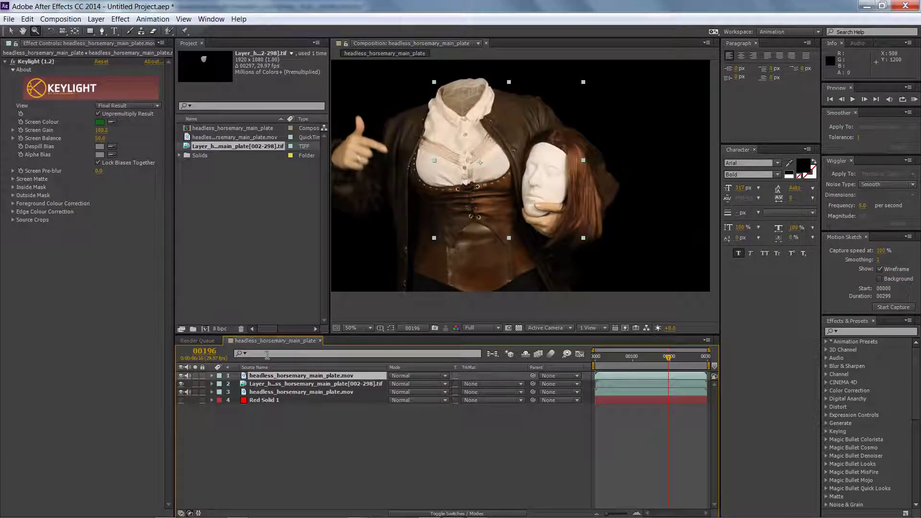
- With the lower plate layer selected at frame 0, switch to mocha Pro and export the face track layer's shape data to the clipboard
{"action": "left_click", "coordinate": [288, 392]}
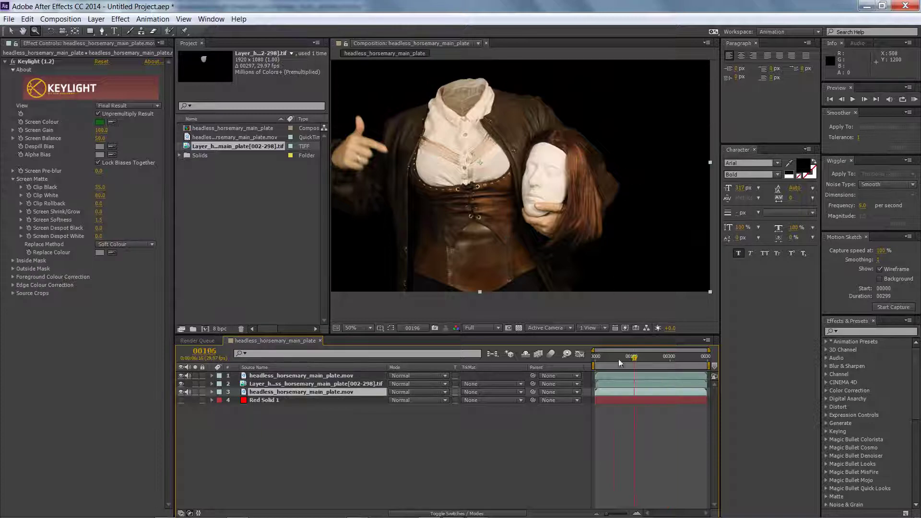
{"action": "left_click_drag", "start_coordinate": [634, 361], "coordinate": [569, 366]}
{"action": "mouse_move", "coordinate": [337, 516]}
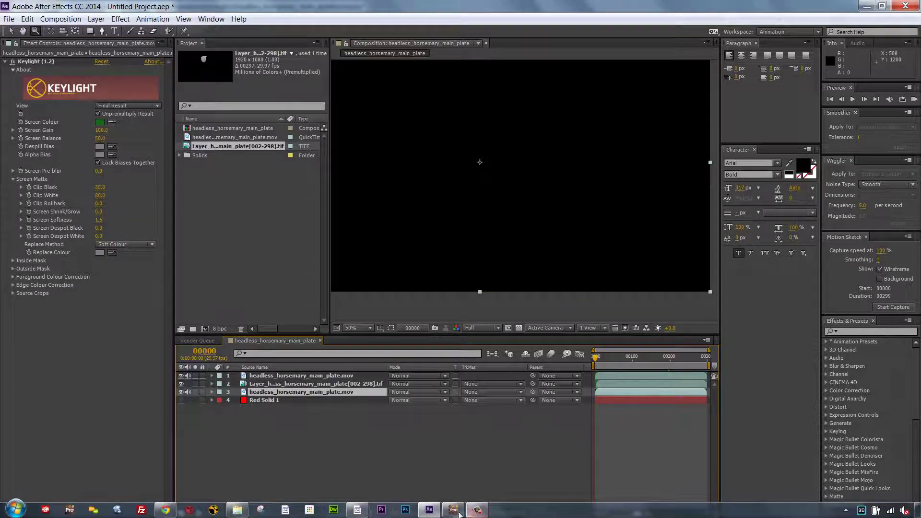
{"action": "left_click", "coordinate": [476, 509]}
{"action": "left_click", "coordinate": [7, 113]}
{"action": "left_click", "coordinate": [81, 35]}
{"action": "left_click", "coordinate": [91, 112]}
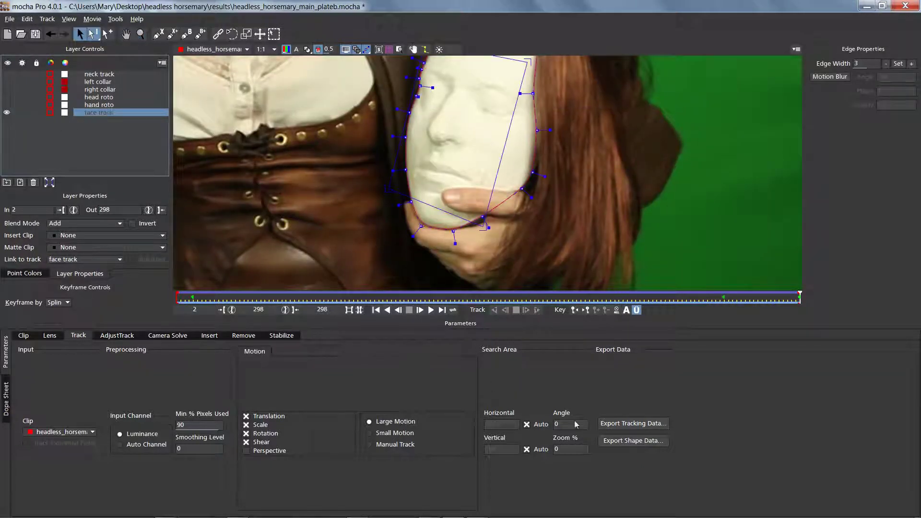
{"action": "left_click", "coordinate": [633, 440]}
{"action": "left_click", "coordinate": [444, 278]}
- Switch to After Effects and paste the face track mask onto the lower plate layer at frame 0
{"action": "left_click", "coordinate": [430, 509]}
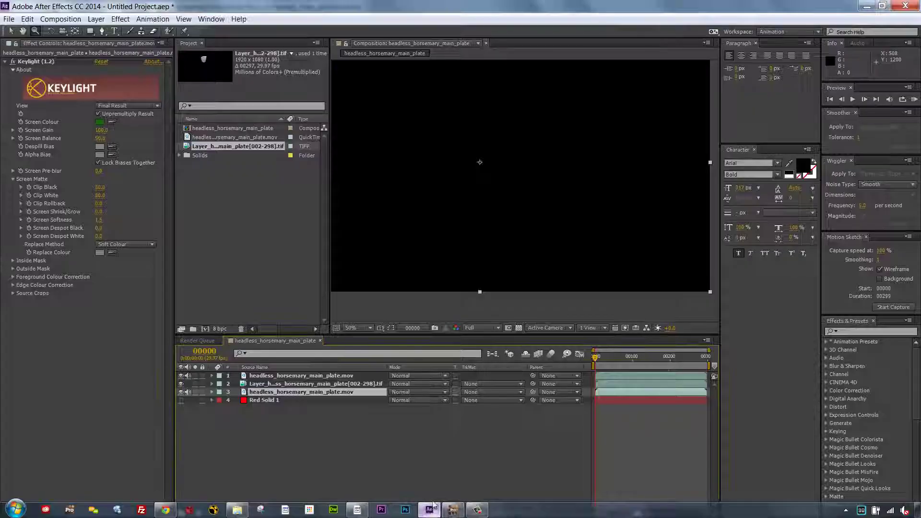
{"action": "left_click", "coordinate": [27, 19]}
{"action": "left_click", "coordinate": [57, 319]}
- At frame 150, set the lower plate layer's face track mask mode to Subtract
{"action": "left_click", "coordinate": [652, 357]}
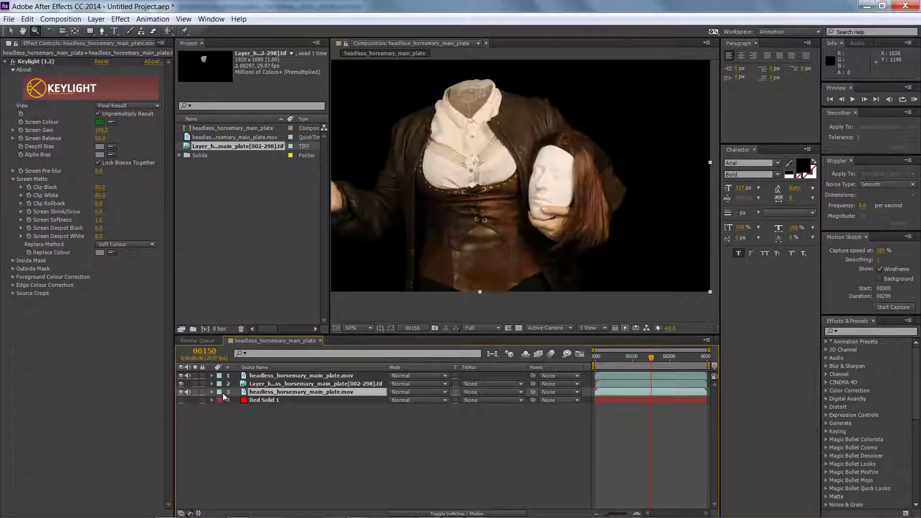
{"action": "left_click", "coordinate": [212, 392]}
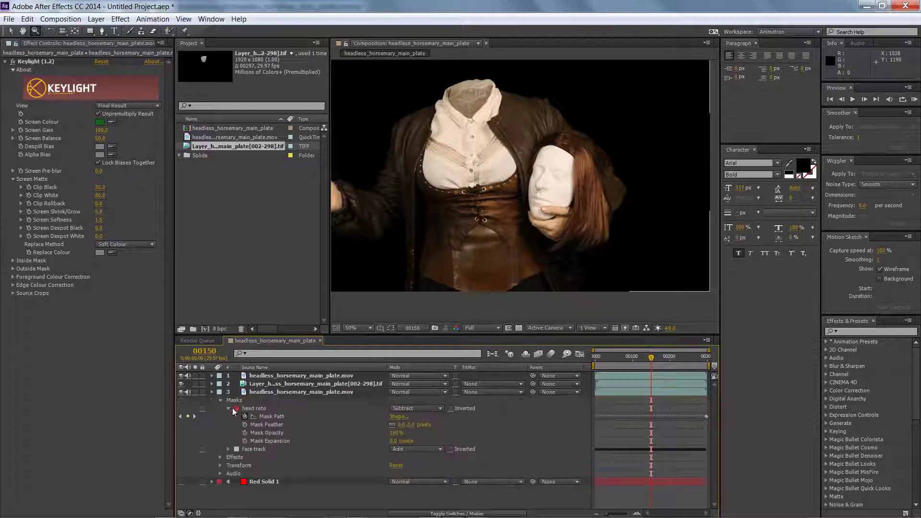
{"action": "left_click", "coordinate": [262, 451]}
{"action": "left_click", "coordinate": [416, 449]}
{"action": "left_click", "coordinate": [423, 391]}
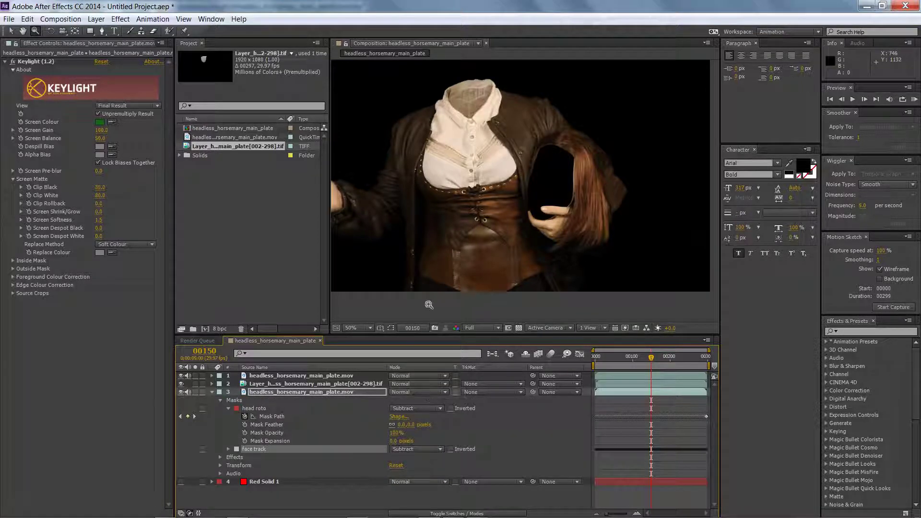
- Set the face track mask's feather to 3 pixels and its expansion to 2 pixels
{"action": "left_click", "coordinate": [228, 449]}
{"action": "type", "text": "3"}
{"action": "key", "text": "Return"}
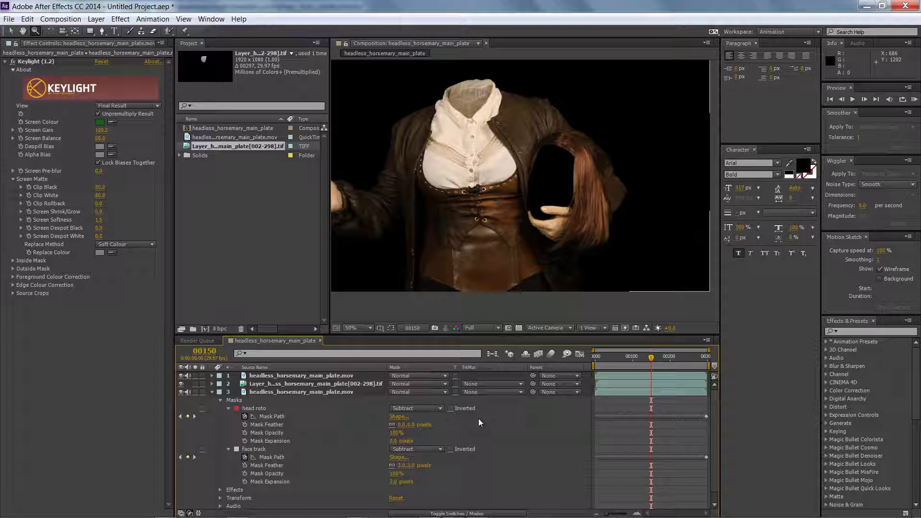
- Set the feather of the top plate layer's hand roto mask to 1 pixel
{"action": "left_click", "coordinate": [253, 377]}
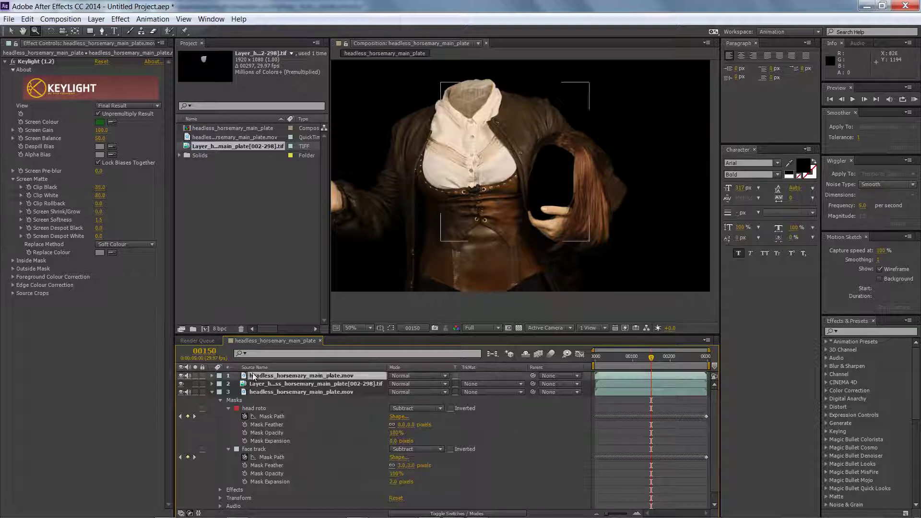
{"action": "left_click", "coordinate": [212, 376]}
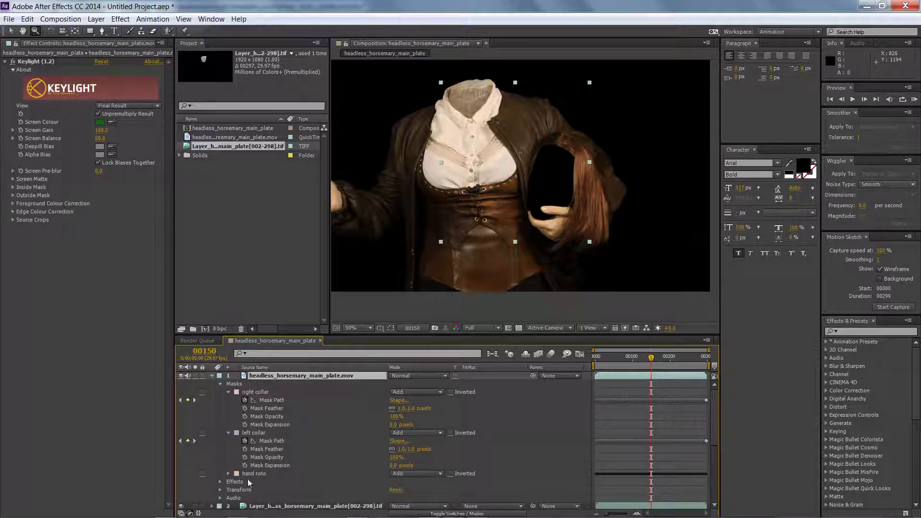
{"action": "left_click", "coordinate": [229, 474]}
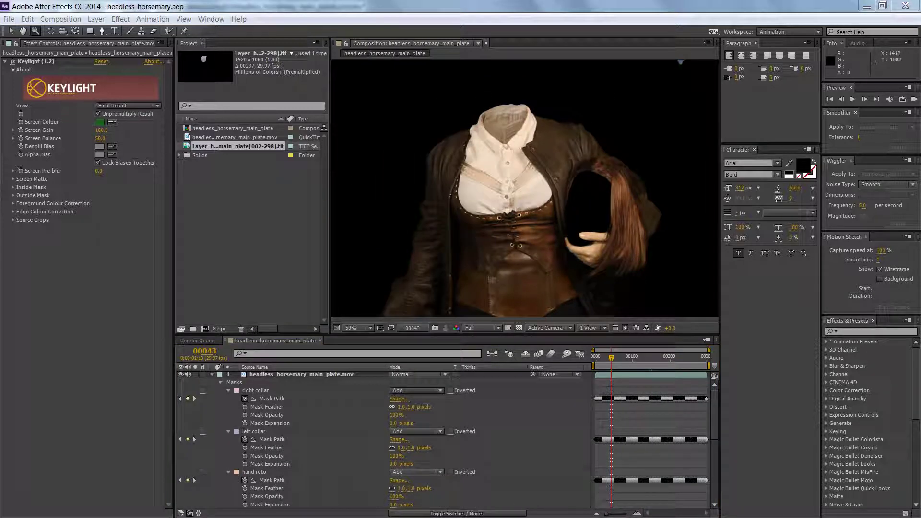
- Switch to mocha Pro, save the main plate project and start a new project
{"action": "key", "text": "alt+Tab"}
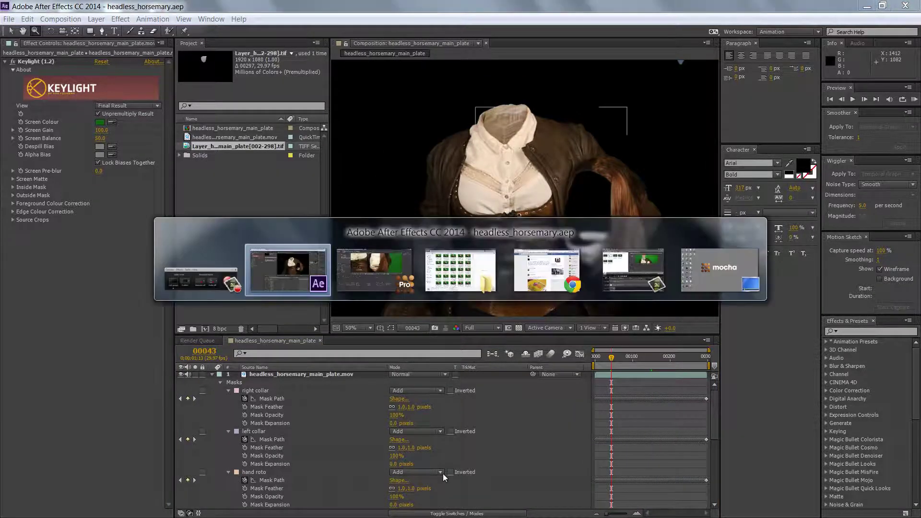
{"action": "key", "text": "ctrl+s"}
{"action": "left_click", "coordinate": [9, 19]}
{"action": "left_click", "coordinate": [23, 41]}
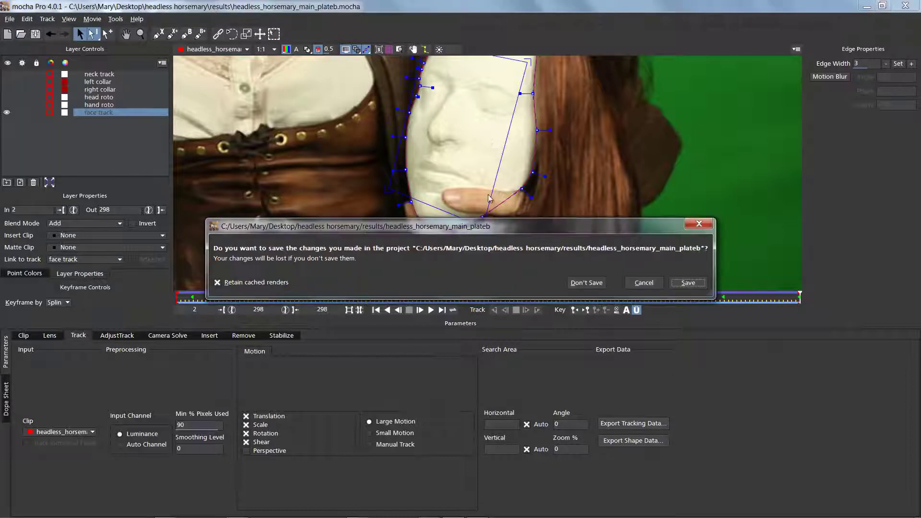
{"action": "left_click", "coordinate": [689, 283]}
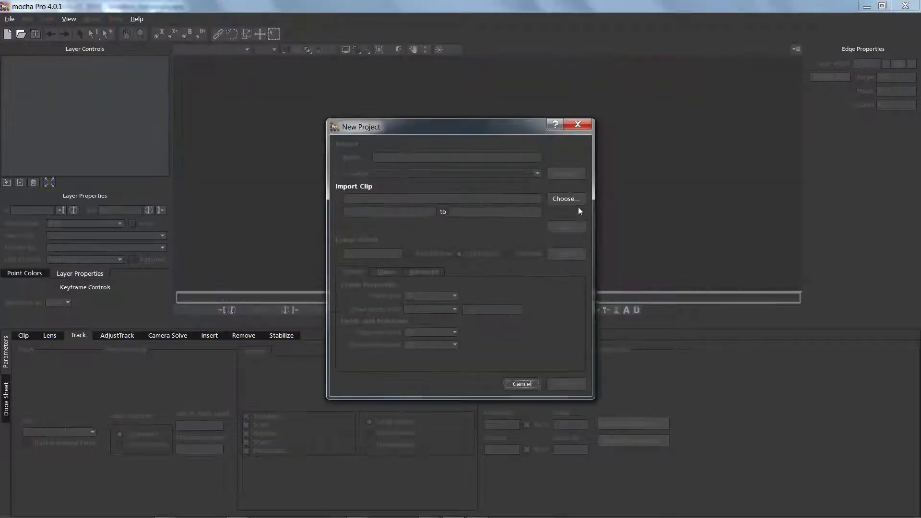
- Create the project from headless_horsemary_head_insert.mov with frames 0 to 294 at 29.97 fps
{"action": "left_click", "coordinate": [571, 199]}
{"action": "left_click", "coordinate": [629, 139]}
{"action": "left_click", "coordinate": [824, 498]}
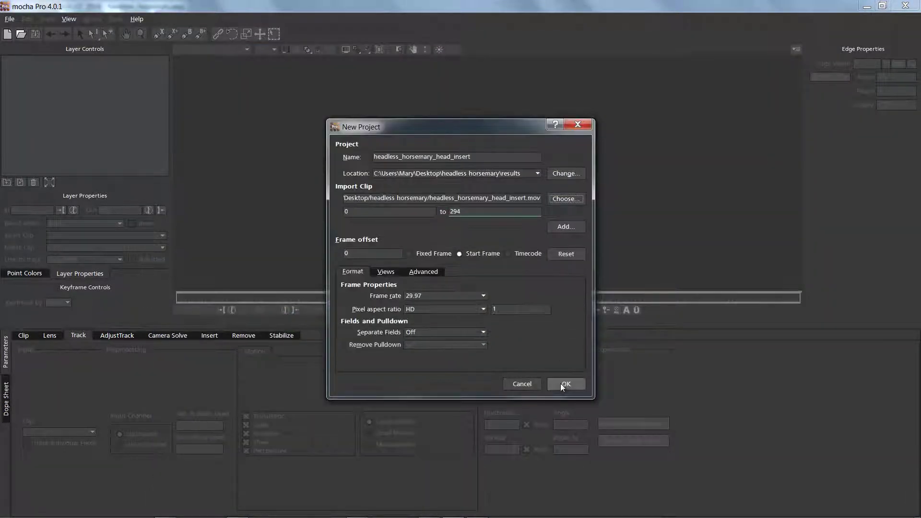
{"action": "left_click", "coordinate": [563, 384]}
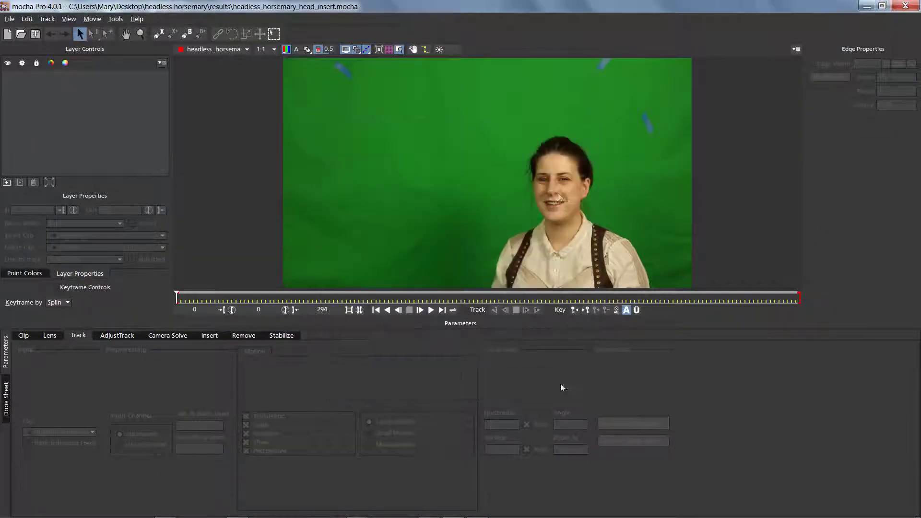
- Draw a closed X-Spline around the woman's forehead and front hairline on frame 0
{"action": "left_click_drag", "start_coordinate": [580, 206], "coordinate": [471, 196]}
{"action": "key", "text": "x"}
{"action": "key", "text": "z"}
{"action": "key", "text": "x"}
{"action": "key", "text": "z"}
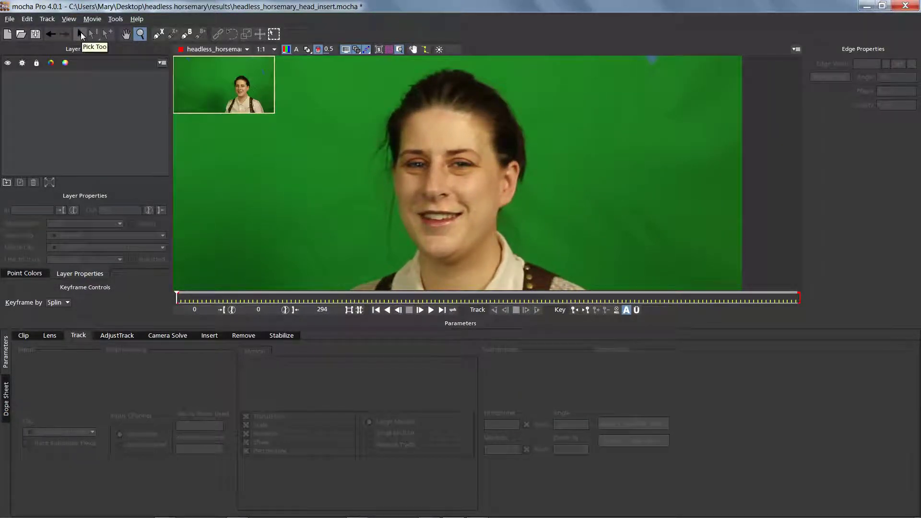
{"action": "left_click", "coordinate": [81, 34]}
{"action": "left_click", "coordinate": [160, 35]}
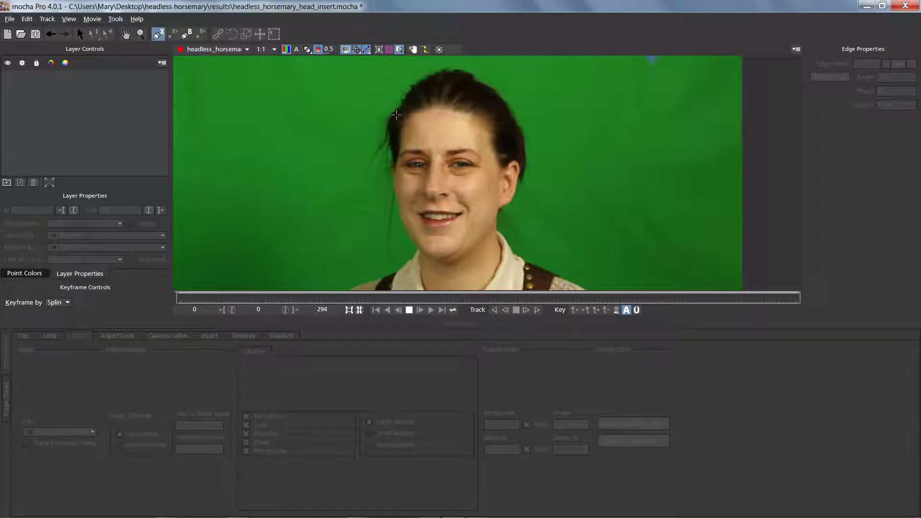
{"action": "left_click", "coordinate": [396, 115]}
{"action": "left_click", "coordinate": [420, 96]}
{"action": "left_click", "coordinate": [448, 91]}
{"action": "left_click", "coordinate": [460, 139]}
{"action": "left_click", "coordinate": [414, 132]}
{"action": "left_click", "coordinate": [390, 136]}
{"action": "right_click", "coordinate": [390, 137]}
- Turn off Shear and track the forehead shape forward to frame 294 using translation, scale and rotation
{"action": "left_click", "coordinate": [247, 442]}
{"action": "left_click", "coordinate": [537, 309]}
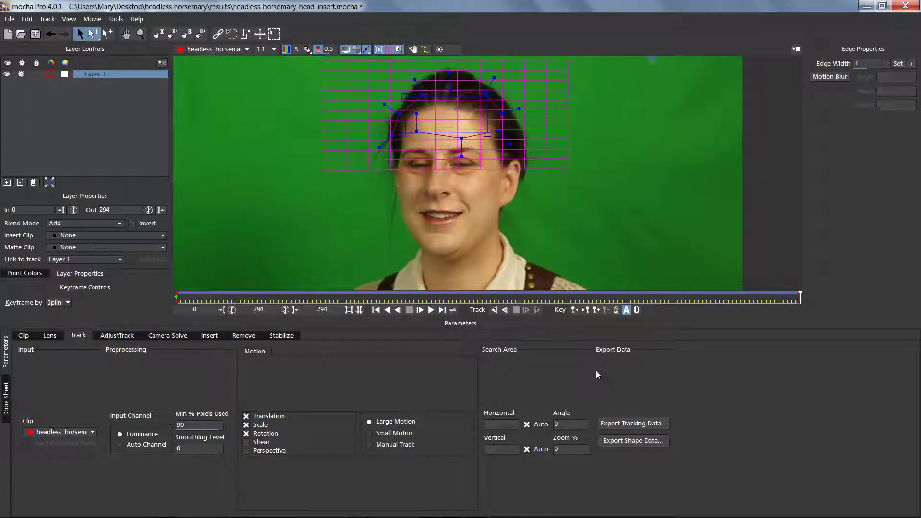
- Open the Stabilize settings and scrub through the head insert clip to review the forehead track
{"action": "left_click", "coordinate": [281, 335]}
{"action": "left_click", "coordinate": [232, 385]}
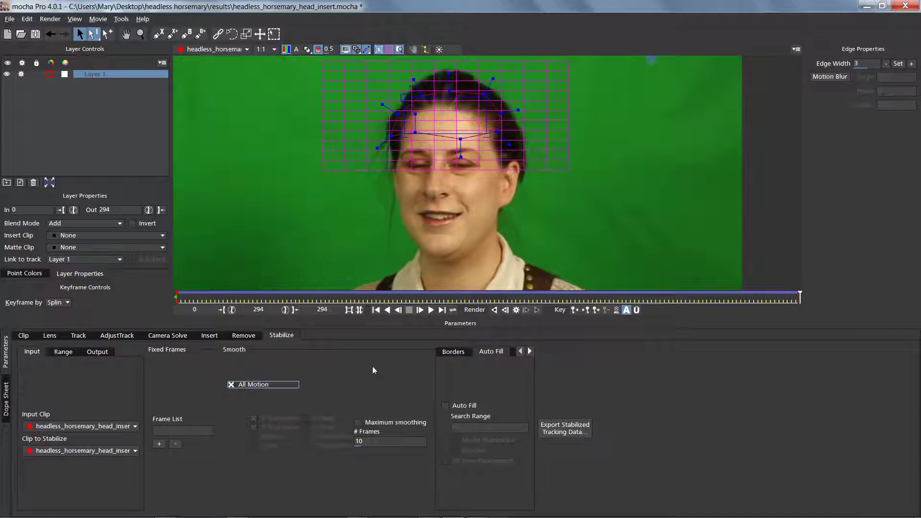
{"action": "left_click_drag", "start_coordinate": [799, 296], "coordinate": [900, 308]}
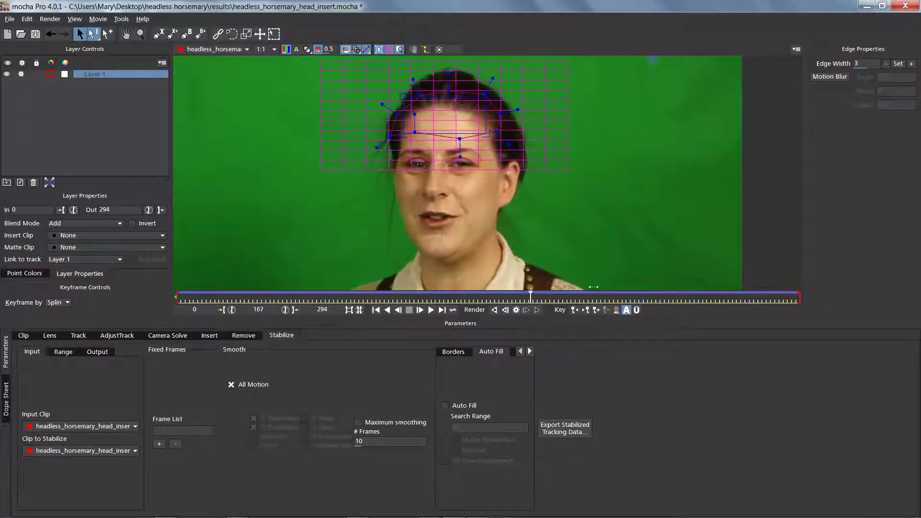
{"action": "left_click_drag", "start_coordinate": [628, 282], "coordinate": [98, 234]}
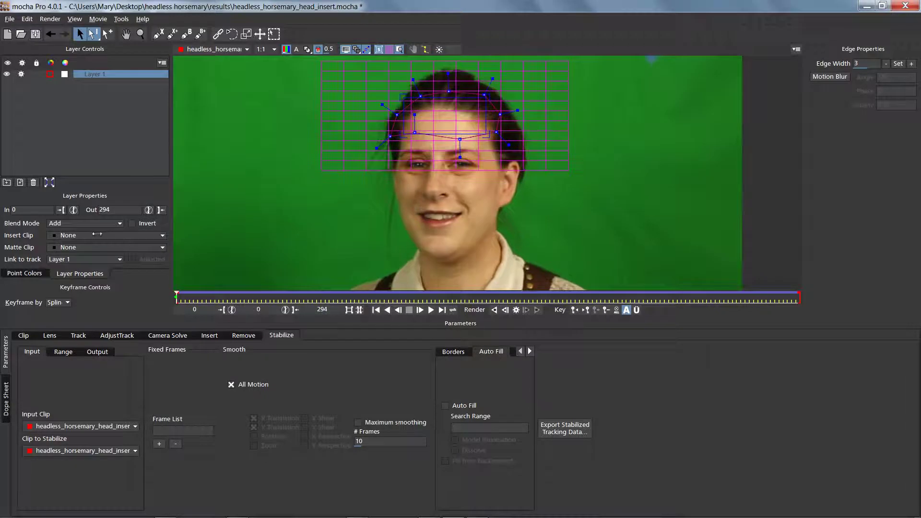
- Hide the grid and overlays, play the clip, and render it stabilized with X and Y Translation and Maximum smoothing
{"action": "left_click", "coordinate": [390, 50]}
{"action": "key", "text": "space"}
{"action": "left_click", "coordinate": [346, 50]}
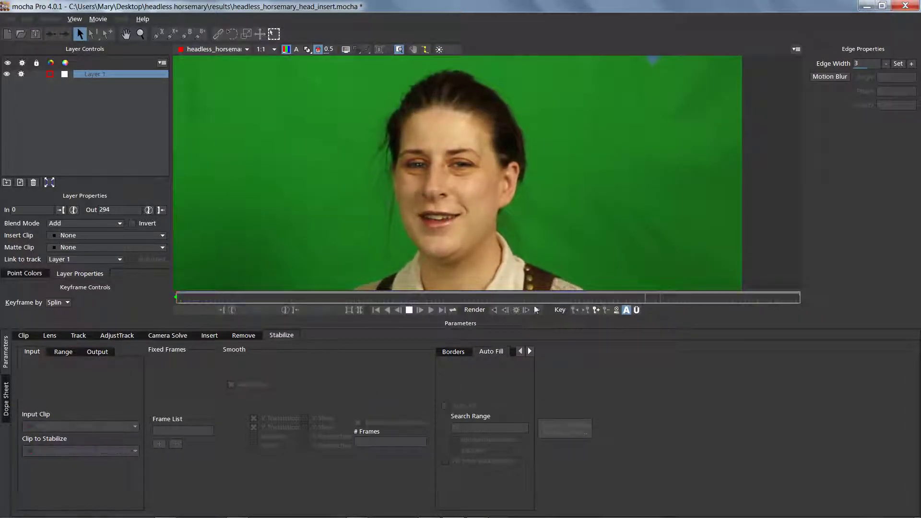
{"action": "key", "text": "space"}
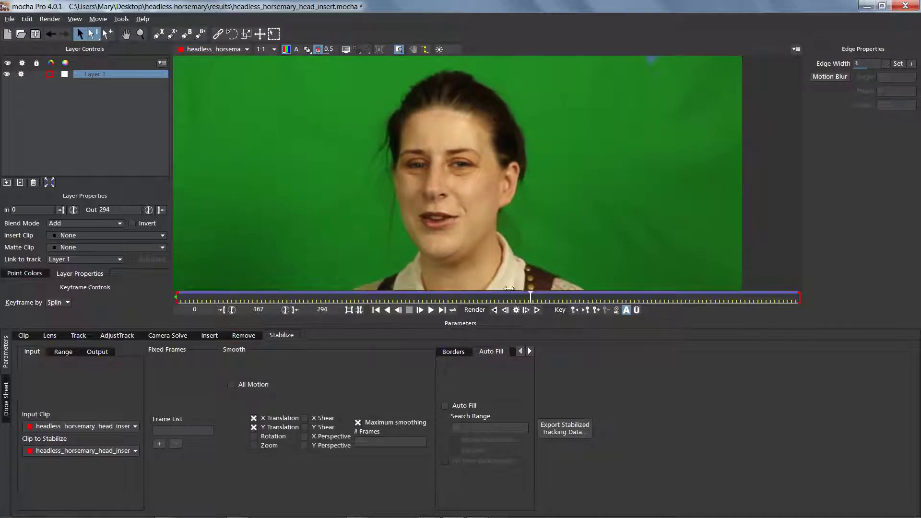
{"action": "left_click", "coordinate": [536, 310]}
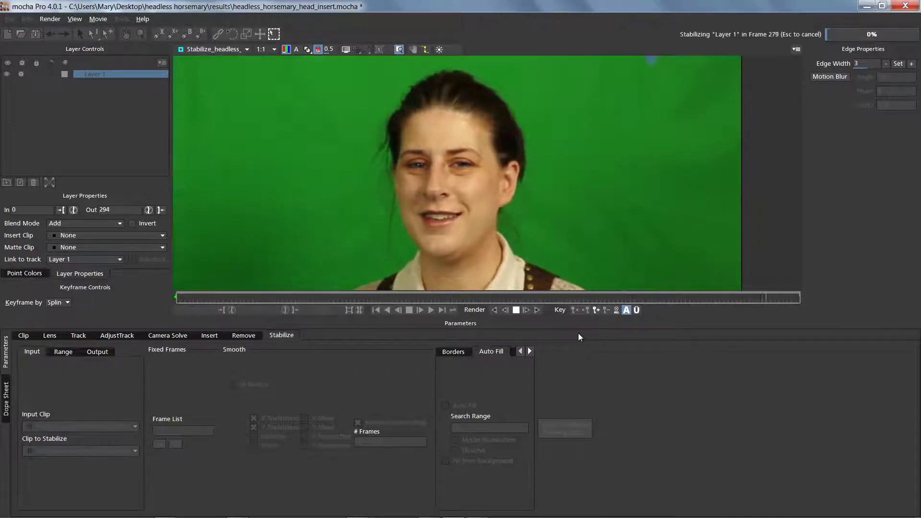
- Start another new project, saving the changes to the head insert project
{"action": "left_click", "coordinate": [7, 21]}
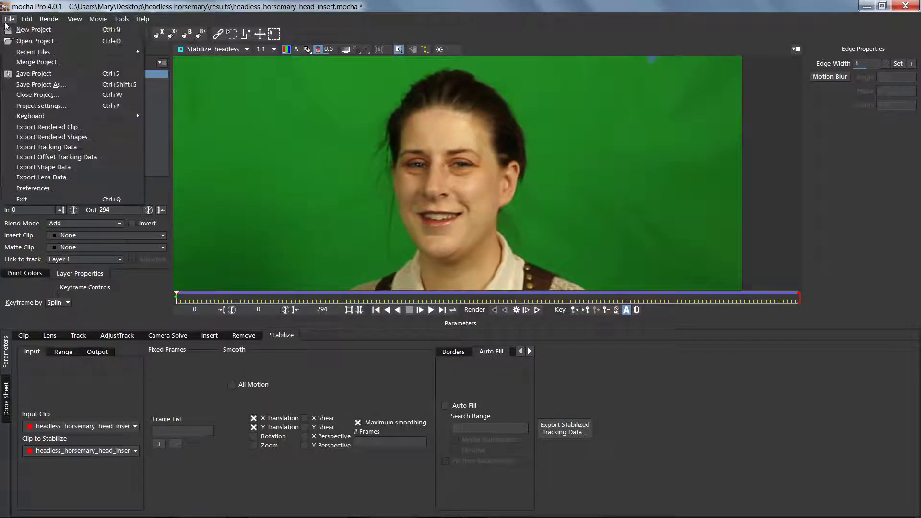
{"action": "left_click", "coordinate": [15, 30]}
{"action": "left_click", "coordinate": [685, 283]}
- Create a project from the Stabilize_headless_horsemary_head_insert TIFF sequence, frames 0 to 294, setting its frame rate
{"action": "left_click", "coordinate": [565, 199]}
{"action": "double_click", "coordinate": [290, 136]}
{"action": "scroll", "coordinate": [815, 191], "scroll_direction": "down", "scroll_amount": 15}
{"action": "scroll", "coordinate": [876, 289], "scroll_direction": "down", "scroll_amount": 15}
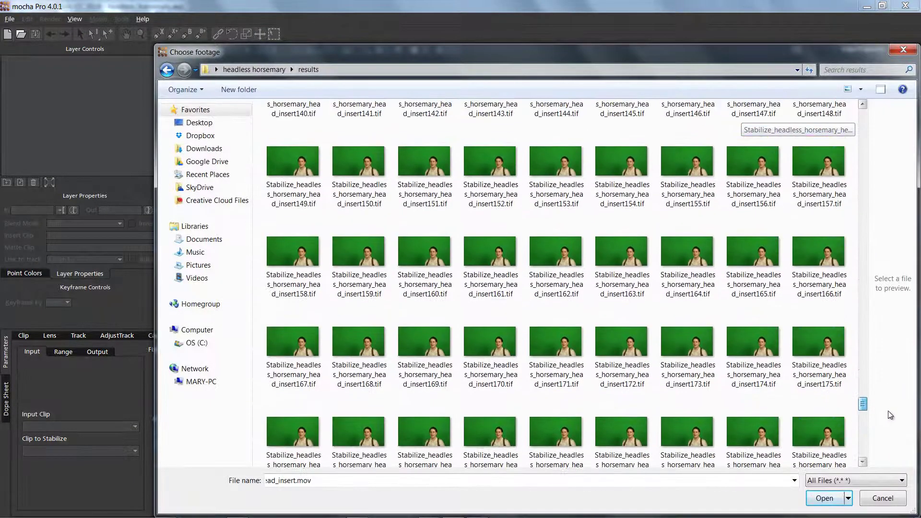
{"action": "scroll", "coordinate": [890, 415], "scroll_direction": "up", "scroll_amount": 15}
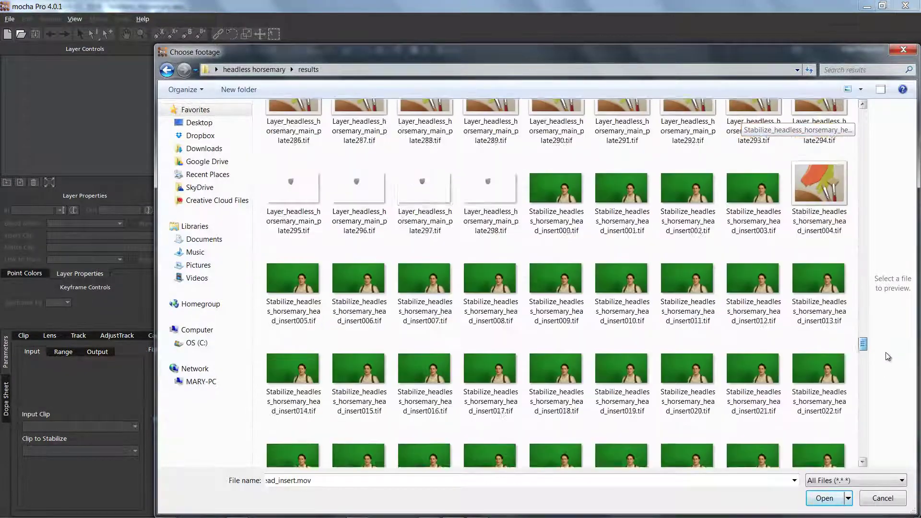
{"action": "double_click", "coordinate": [556, 370]}
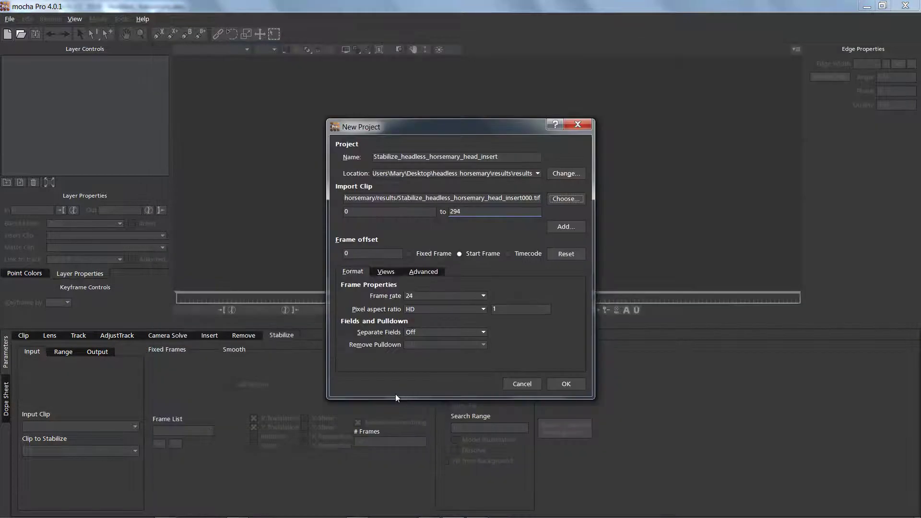
{"action": "left_click", "coordinate": [430, 297]}
{"action": "left_click", "coordinate": [419, 341]}
{"action": "left_click", "coordinate": [566, 383]}
- Scrub through the stabilized head insert clip and examine how steadily the face holds its position
{"action": "left_click_drag", "start_coordinate": [176, 295], "coordinate": [799, 295]}
{"action": "left_click", "coordinate": [142, 35]}
{"action": "left_click_drag", "start_coordinate": [570, 211], "coordinate": [571, 91]}
{"action": "left_click_drag", "start_coordinate": [800, 294], "coordinate": [103, 272]}
{"action": "left_click_drag", "start_coordinate": [516, 221], "coordinate": [520, 168]}
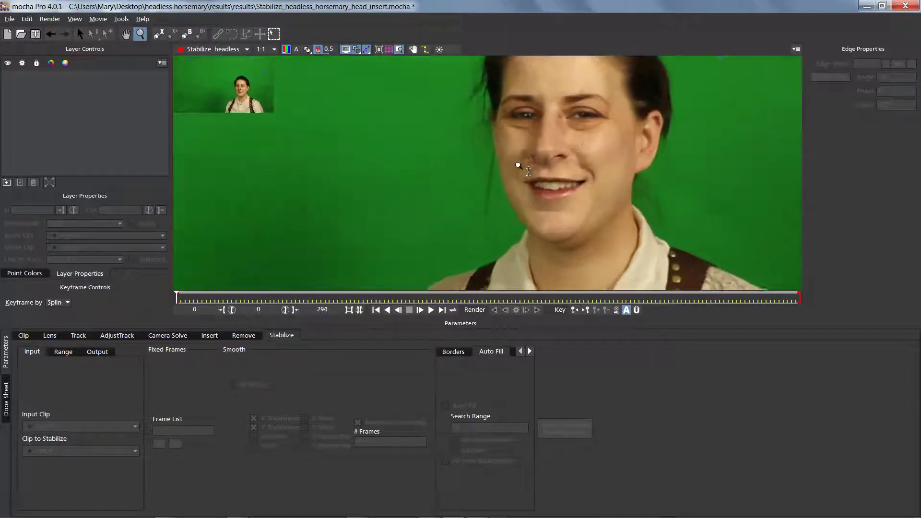
{"action": "key", "text": "x"}
{"action": "left_click_drag", "start_coordinate": [609, 134], "coordinate": [494, 177]}
{"action": "key", "text": "z"}
{"action": "left_click_drag", "start_coordinate": [446, 137], "coordinate": [446, 159]}
- Draw an X-Spline around the woman's face at frame 0, following the cheek, jaw, ear and hairline
{"action": "left_click", "coordinate": [158, 35]}
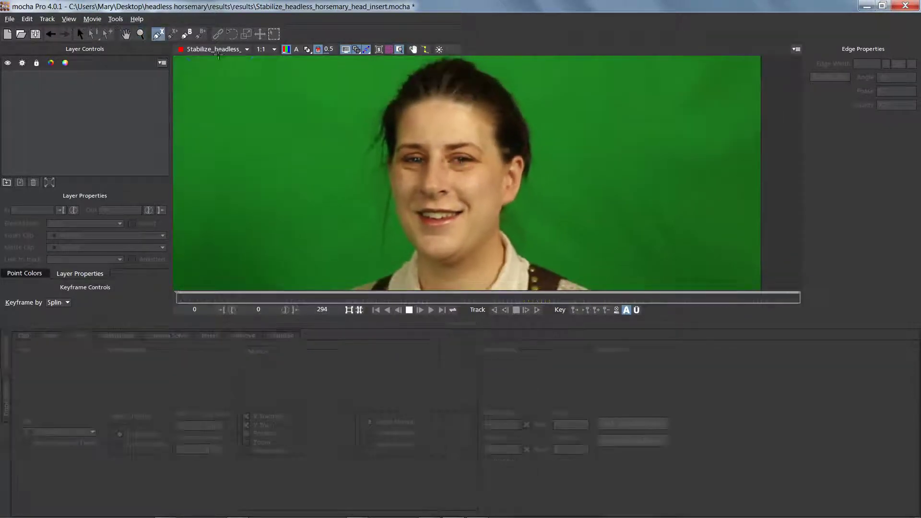
{"action": "left_click", "coordinate": [422, 81]}
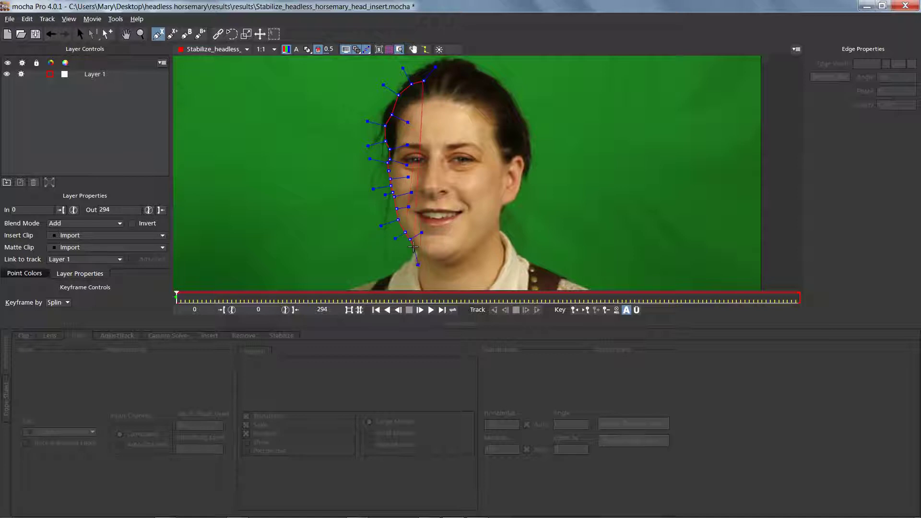
{"action": "left_click", "coordinate": [428, 260]}
{"action": "left_click", "coordinate": [446, 259]}
{"action": "left_click", "coordinate": [458, 255]}
{"action": "left_click", "coordinate": [480, 245]}
{"action": "left_click", "coordinate": [497, 228]}
{"action": "left_click", "coordinate": [500, 218]}
{"action": "left_click", "coordinate": [501, 207]}
{"action": "left_click", "coordinate": [510, 202]}
{"action": "left_click", "coordinate": [517, 196]}
{"action": "left_click", "coordinate": [519, 192]}
{"action": "left_click", "coordinate": [521, 185]}
{"action": "left_click", "coordinate": [522, 176]}
{"action": "left_click", "coordinate": [526, 168]}
{"action": "left_click", "coordinate": [524, 157]}
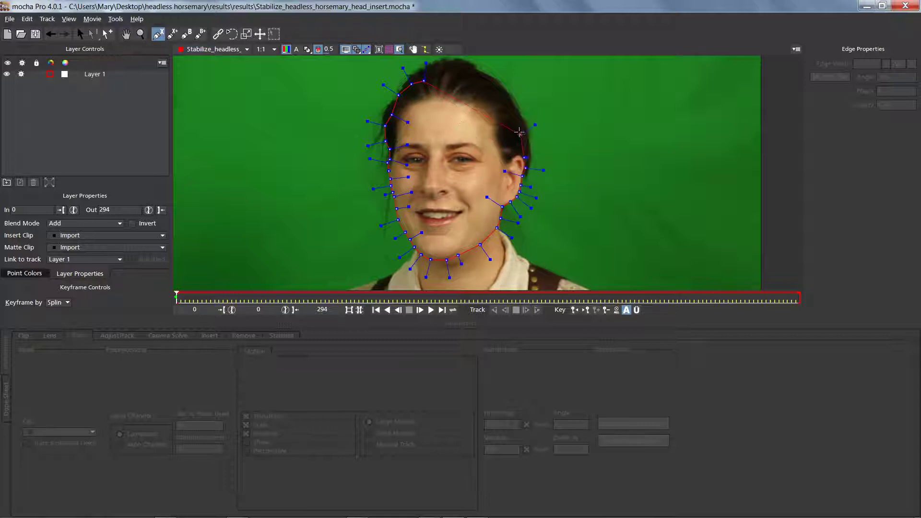
{"action": "left_click", "coordinate": [424, 80]}
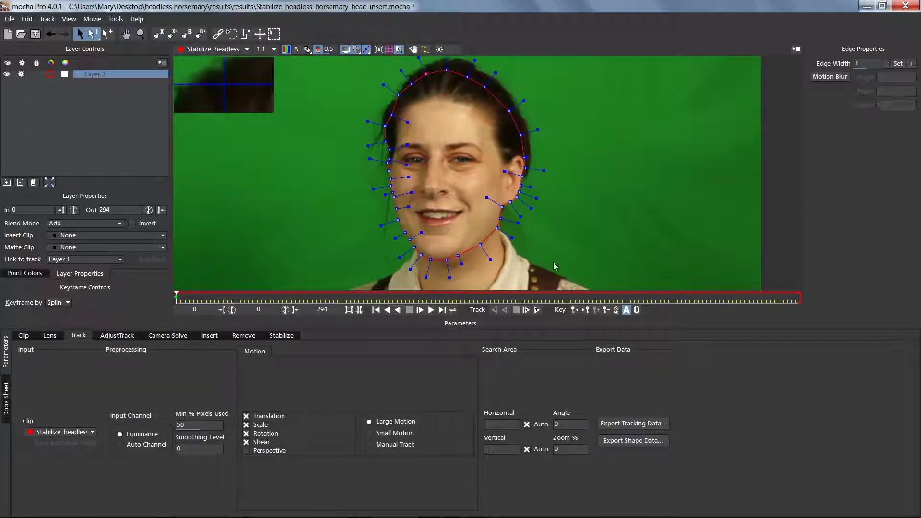
- Refine the curvature and points of the face spline, and track it forward through the clip
{"action": "left_click_drag", "start_coordinate": [523, 101], "coordinate": [518, 103]}
{"action": "left_click_drag", "start_coordinate": [491, 200], "coordinate": [511, 220]}
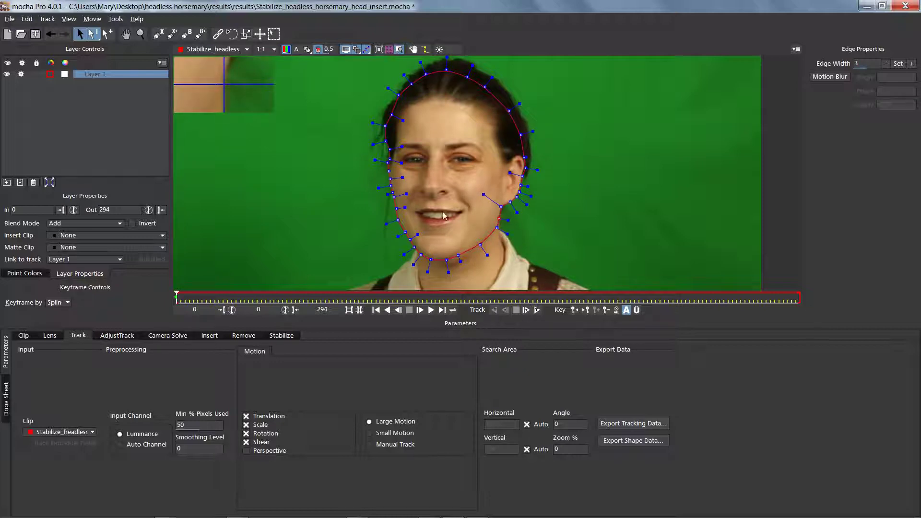
{"action": "left_click_drag", "start_coordinate": [387, 171], "coordinate": [388, 165]}
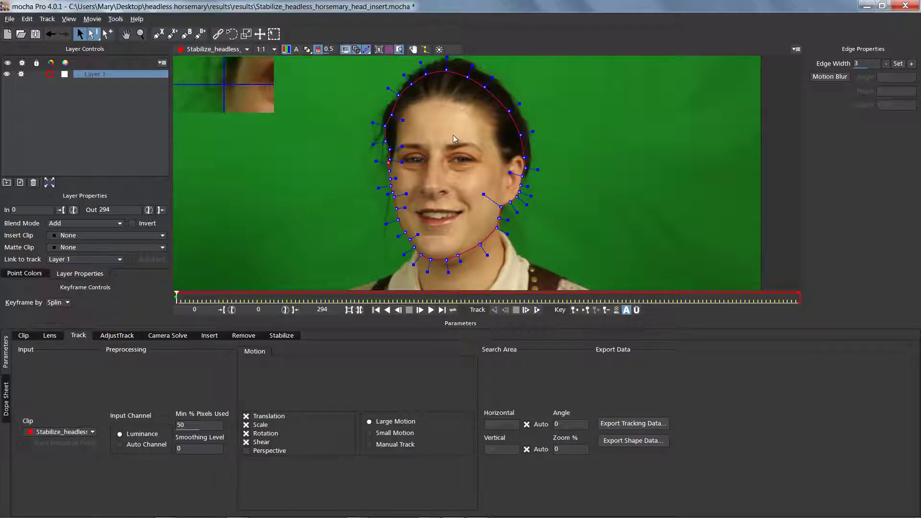
{"action": "left_click_drag", "start_coordinate": [398, 219], "coordinate": [399, 220]}
{"action": "left_click", "coordinate": [537, 310]}
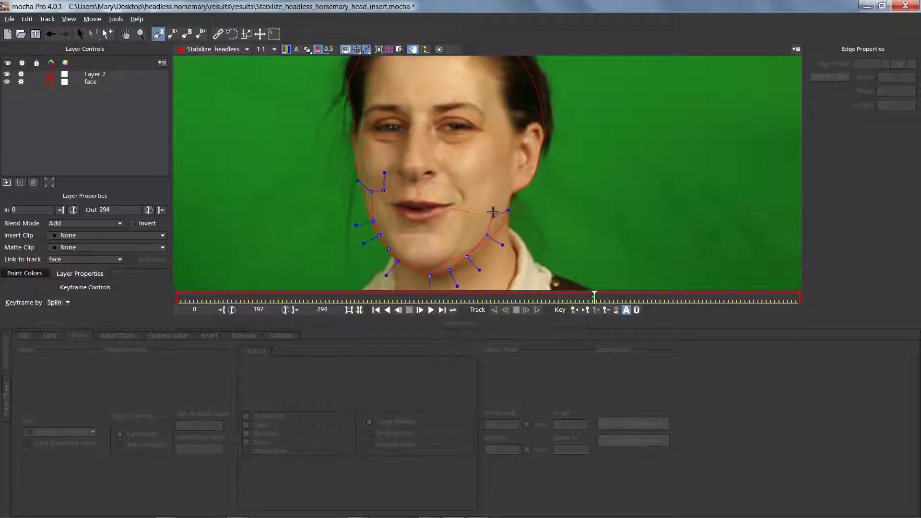
- Close the spline around the jaw and chin at frame 197, name its layer "chin", and track it
{"action": "left_click", "coordinate": [454, 198]}
{"action": "right_click", "coordinate": [388, 200]}
{"action": "double_click", "coordinate": [94, 74]}
{"action": "key", "text": "Return"}
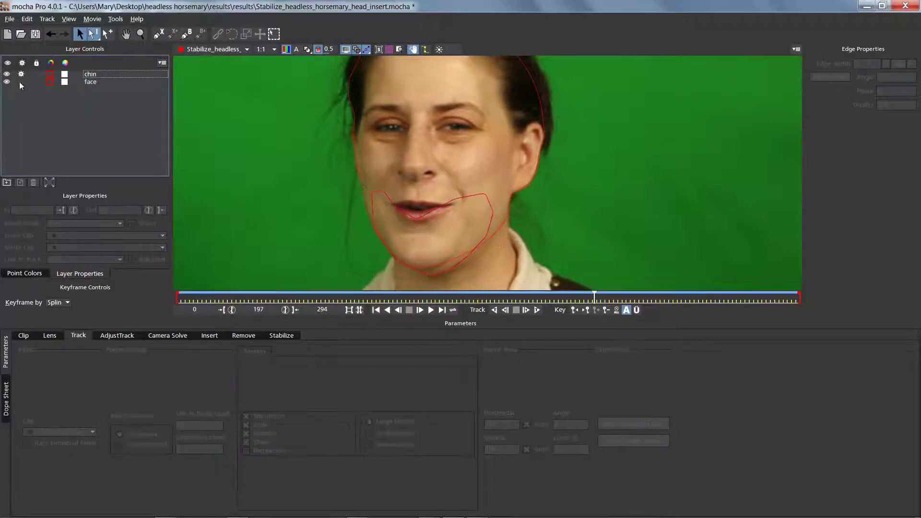
{"action": "left_click", "coordinate": [537, 310]}
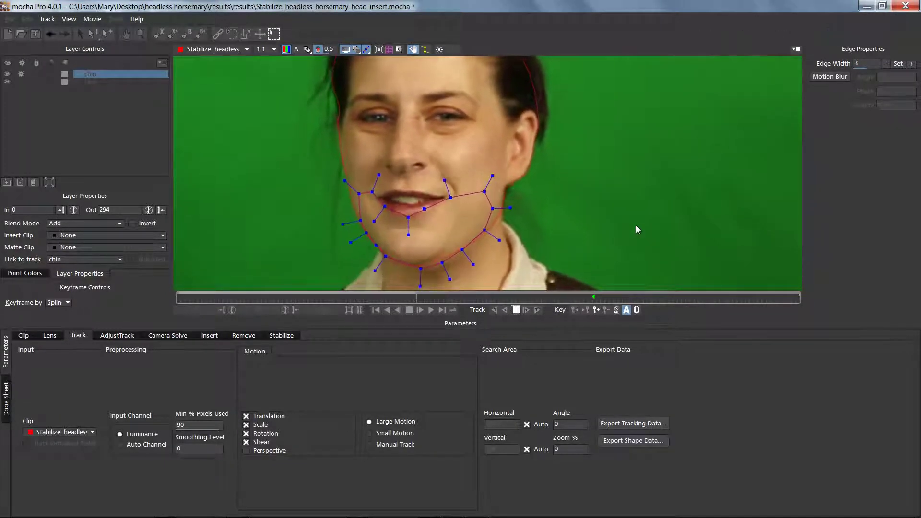
- Correct the points along the chin shape's cheek edge on the earlier frames, switch off its tracking, and save the project
{"action": "left_click", "coordinate": [636, 309]}
{"action": "left_click", "coordinate": [358, 219]}
{"action": "left_click_drag", "start_coordinate": [178, 297], "coordinate": [266, 294]}
{"action": "left_click", "coordinate": [626, 310]}
{"action": "left_click_drag", "start_coordinate": [363, 234], "coordinate": [367, 233]}
{"action": "left_click_drag", "start_coordinate": [269, 294], "coordinate": [176, 295]}
{"action": "left_click", "coordinate": [21, 74]}
{"action": "key", "text": "ctrl+s"}
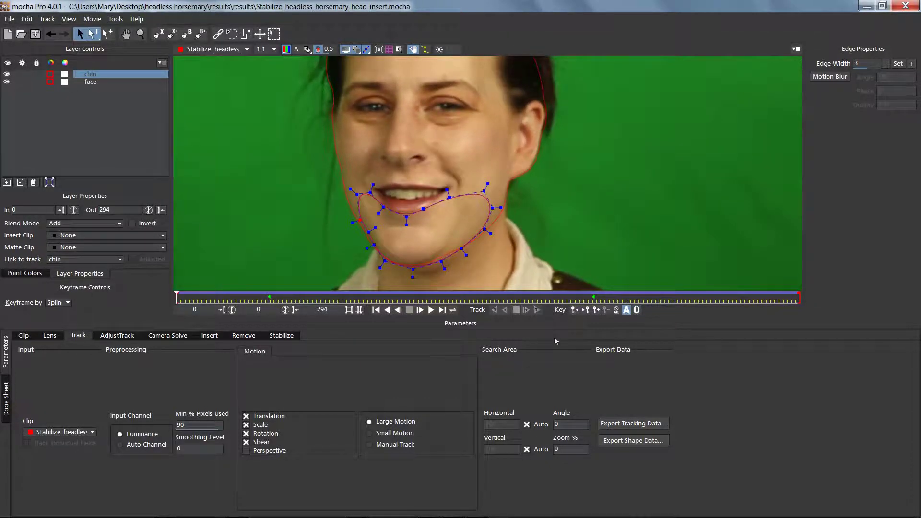
- Copy the shape data of all visible layers to the clipboard as mocha shape data for AE
{"action": "left_click", "coordinate": [633, 441]}
{"action": "left_click", "coordinate": [442, 264]}
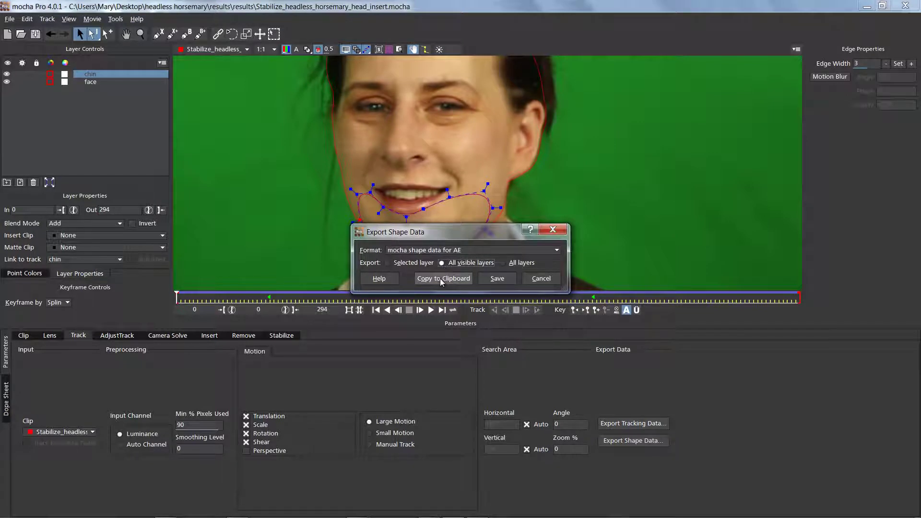
{"action": "left_click", "coordinate": [441, 279]}
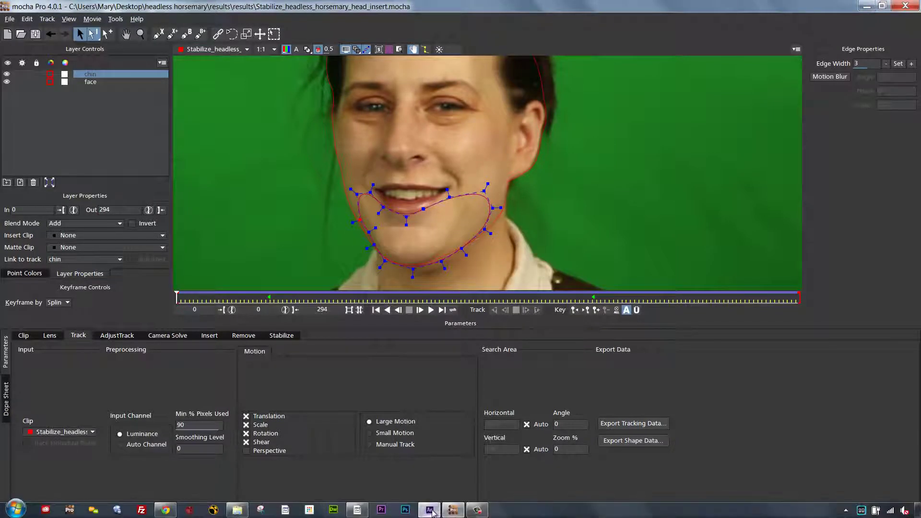
- Switch to After Effects and import the Stabilize_headless_horsemary_head_insert TIFF sequence from the results folder
{"action": "left_click", "coordinate": [430, 510]}
{"action": "right_click", "coordinate": [264, 224]}
{"action": "left_click", "coordinate": [282, 275]}
{"action": "left_click", "coordinate": [166, 282]}
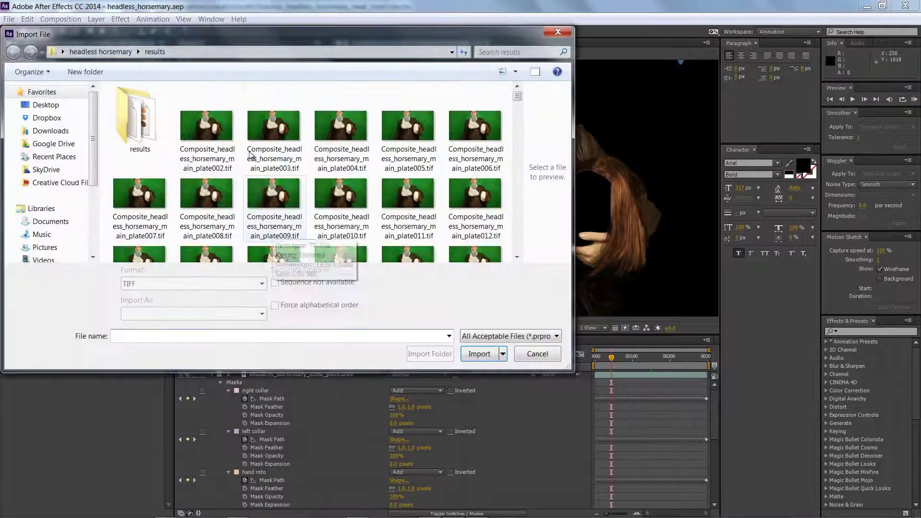
{"action": "double_click", "coordinate": [140, 119]}
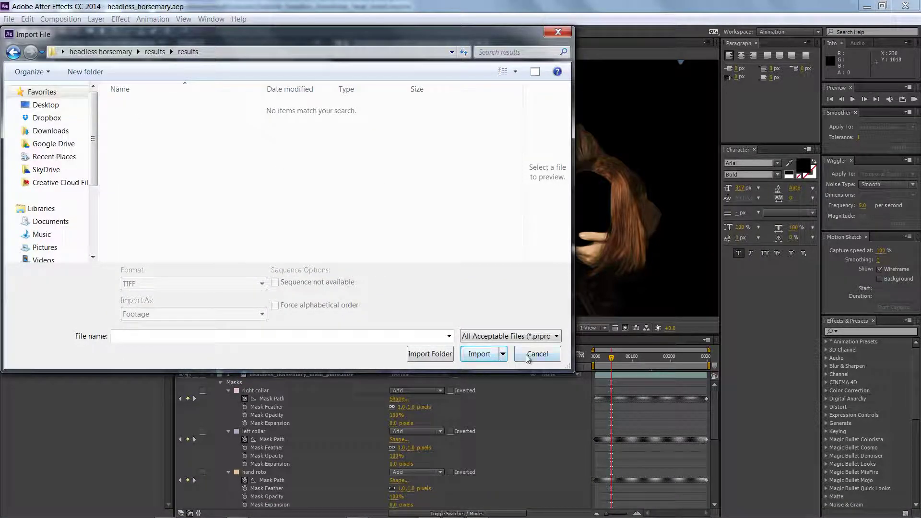
{"action": "left_click", "coordinate": [497, 339]}
{"action": "left_click", "coordinate": [542, 339]}
{"action": "left_click", "coordinate": [156, 52]}
{"action": "left_click_drag", "start_coordinate": [517, 97], "coordinate": [529, 195]}
{"action": "left_click", "coordinate": [207, 103]}
{"action": "left_click", "coordinate": [478, 353]}
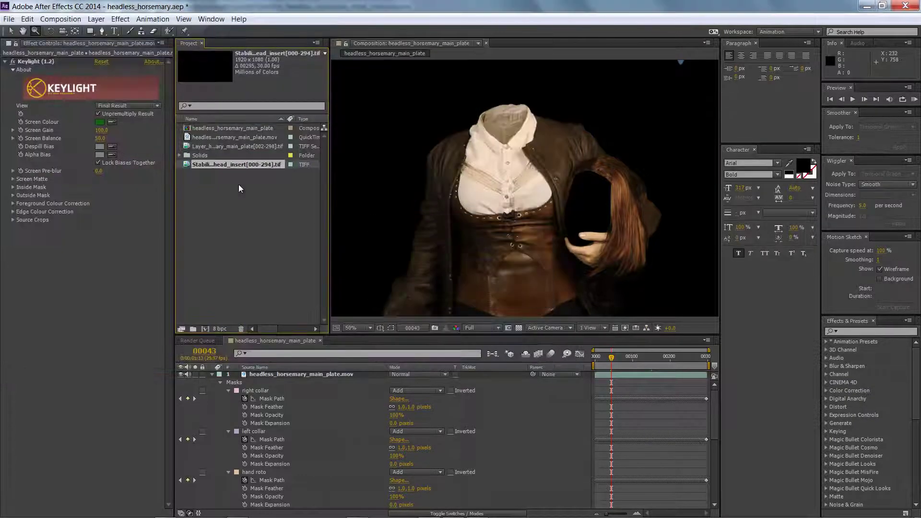
- Interpret the imported head insert sequence at 29.97 frames per second
{"action": "right_click", "coordinate": [236, 165]}
{"action": "left_click", "coordinate": [226, 238]}
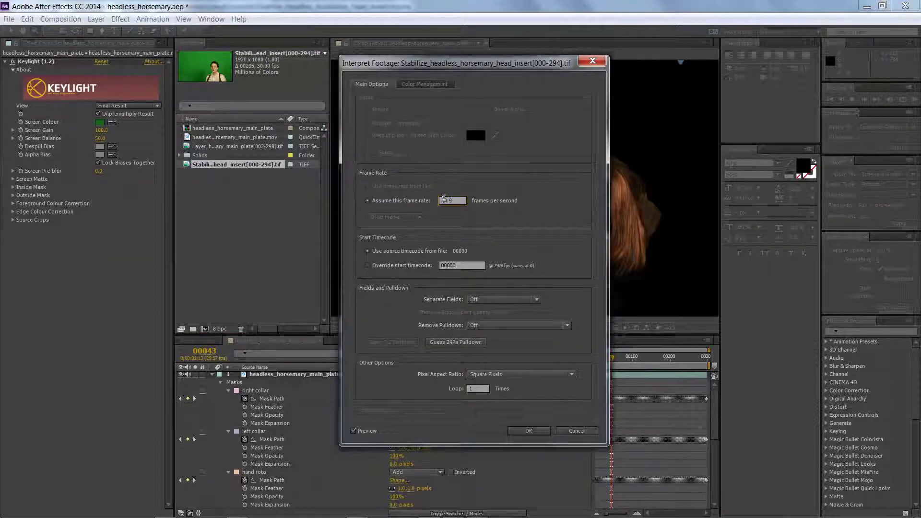
{"action": "left_click", "coordinate": [525, 433]}
- Collapse the open layers and add the head insert sequence to the composition beneath the top main plate layer
{"action": "mouse_move", "coordinate": [712, 393]}
{"action": "left_mouse_down"}
{"action": "mouse_move", "coordinate": [708, 436]}
{"action": "mouse_move", "coordinate": [708, 392]}
{"action": "left_mouse_up"}
{"action": "left_click", "coordinate": [213, 377]}
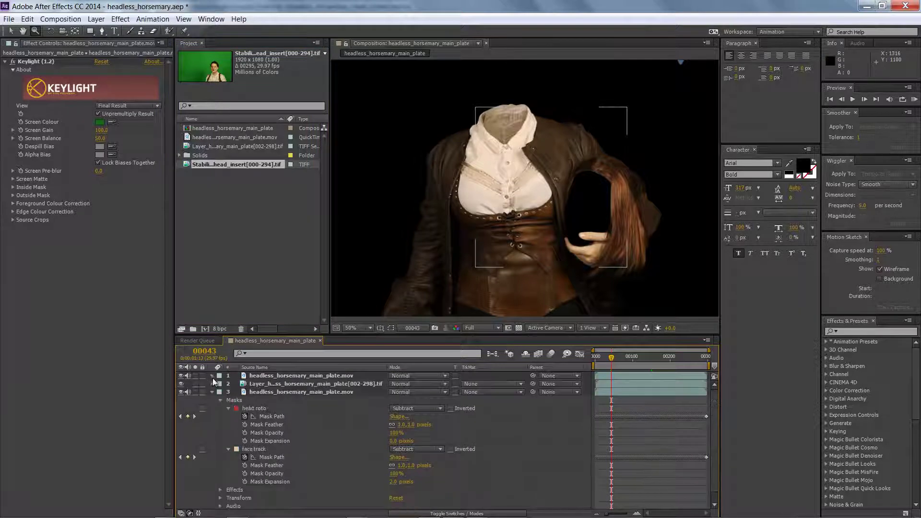
{"action": "left_click_drag", "start_coordinate": [242, 167], "coordinate": [269, 384]}
{"action": "left_click_drag", "start_coordinate": [609, 360], "coordinate": [540, 368]}
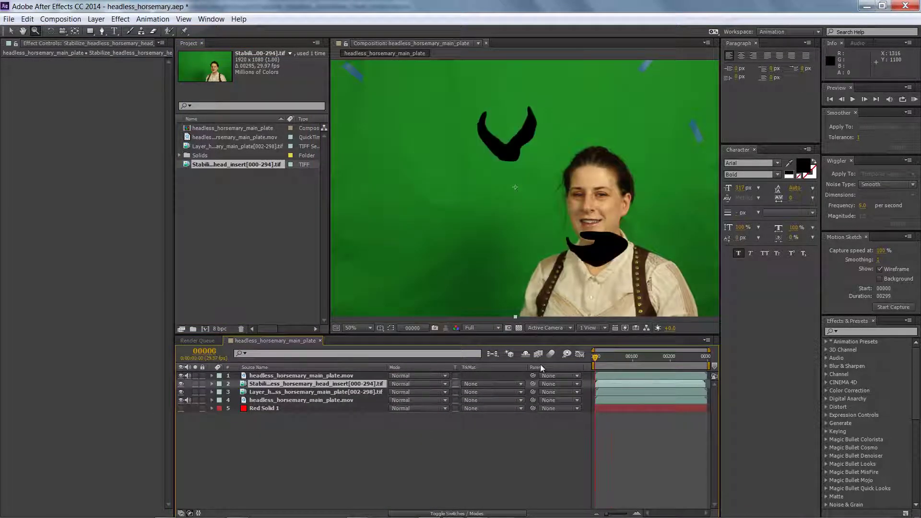
- Paste the mocha face and chin masks onto the head insert layer and apply Keylight to it
{"action": "left_click", "coordinate": [25, 21]}
{"action": "left_click", "coordinate": [53, 320]}
{"action": "left_click", "coordinate": [255, 393]}
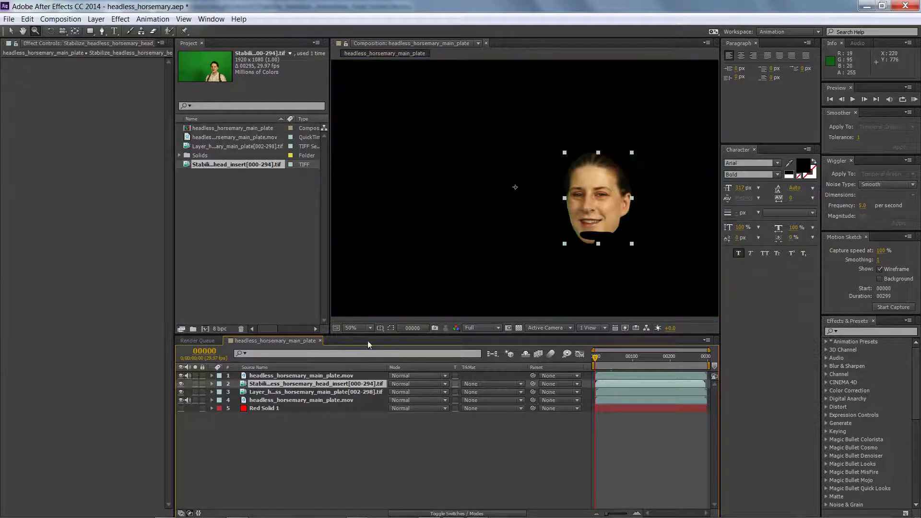
{"action": "left_click", "coordinate": [269, 383]}
- At frame 87, move and rotate the head insert so the face fits the held head between the hair and fingers
{"action": "left_click", "coordinate": [648, 357]}
{"action": "left_click", "coordinate": [578, 183]}
{"action": "left_click_drag", "start_coordinate": [579, 183], "coordinate": [504, 175]}
{"action": "left_click_drag", "start_coordinate": [649, 358], "coordinate": [627, 358]}
{"action": "left_click", "coordinate": [211, 385]}
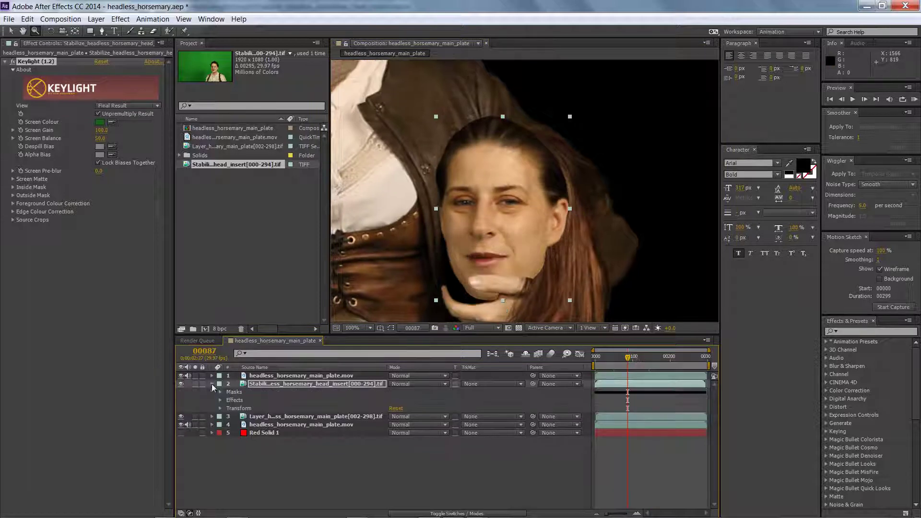
{"action": "key", "text": "v"}
{"action": "left_click_drag", "start_coordinate": [497, 230], "coordinate": [488, 243]}
{"action": "left_click", "coordinate": [413, 384]}
{"action": "left_click", "coordinate": [318, 468]}
{"action": "left_click", "coordinate": [220, 408]}
{"action": "left_click_drag", "start_coordinate": [403, 440], "coordinate": [406, 441]}
{"action": "left_click_drag", "start_coordinate": [479, 257], "coordinate": [486, 245]}
{"action": "left_click", "coordinate": [212, 384]}
- Place the head insert layer below the Layer_headless_horsemary_main_plate sequence and above the lower main plate layer
{"action": "left_click_drag", "start_coordinate": [259, 384], "coordinate": [279, 389]}
{"action": "key", "text": "Left"}
{"action": "left_click", "coordinate": [211, 392]}
{"action": "left_click", "coordinate": [220, 399]}
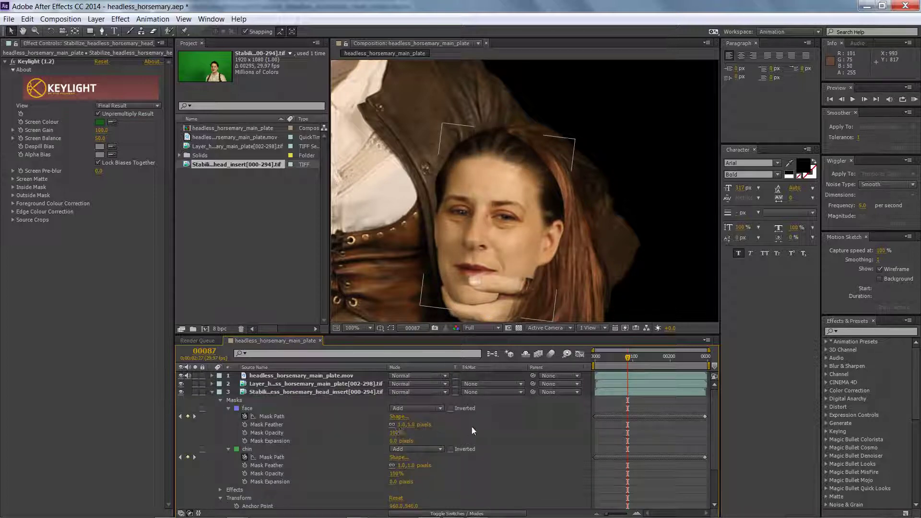
{"action": "key", "text": "z"}
{"action": "left_click", "coordinate": [536, 206], "text": "alt"}
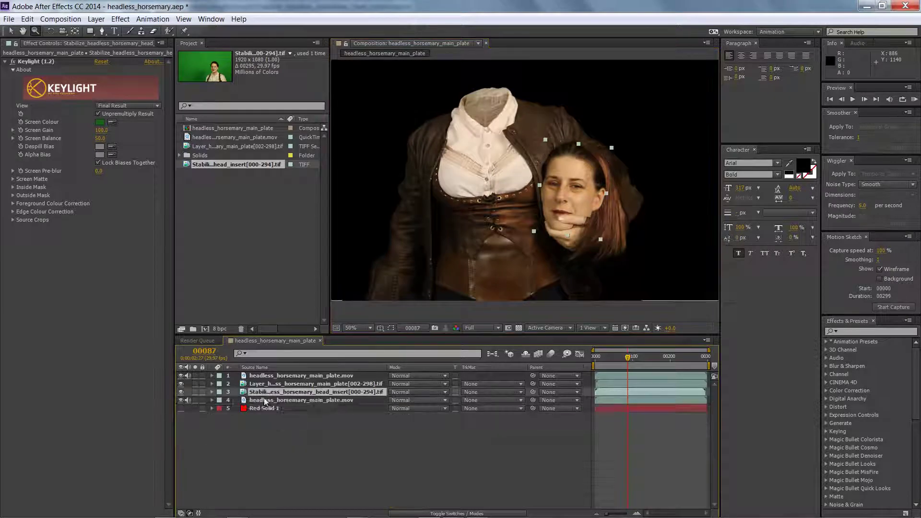
{"action": "left_click", "coordinate": [595, 192]}
{"action": "left_click", "coordinate": [12, 34]}
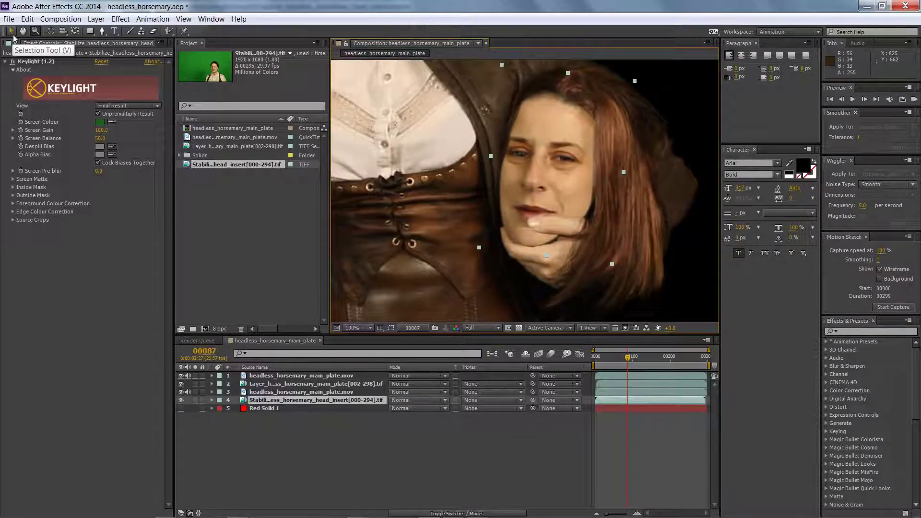
{"action": "left_click_drag", "start_coordinate": [275, 400], "coordinate": [274, 393]}
- Add a null object at the end of the layer stack and delete the Red Solid 1 layer
{"action": "left_click_drag", "start_coordinate": [601, 358], "coordinate": [620, 357]}
{"action": "key", "text": "z"}
{"action": "left_click", "coordinate": [542, 195], "text": "alt"}
{"action": "left_click", "coordinate": [96, 19]}
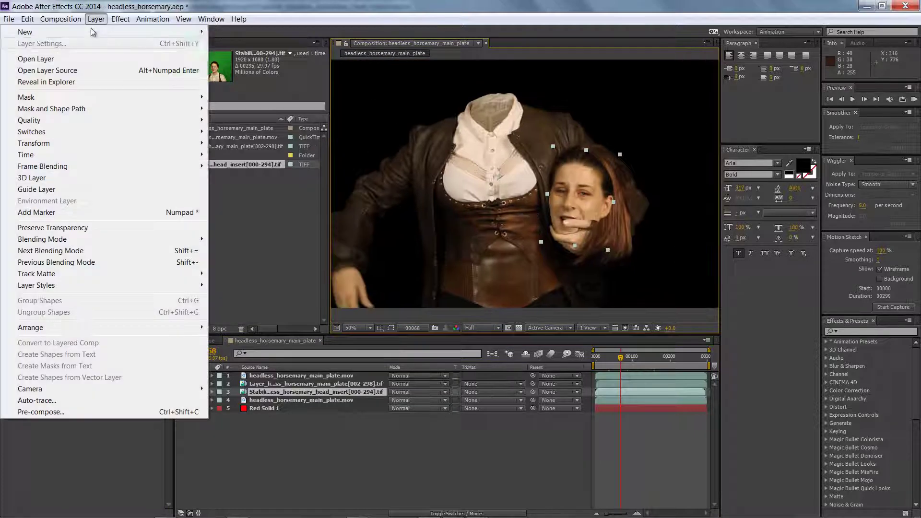
{"action": "mouse_move", "coordinate": [183, 32]}
{"action": "left_click", "coordinate": [258, 79]}
{"action": "left_click_drag", "start_coordinate": [253, 392], "coordinate": [258, 413]}
{"action": "left_click", "coordinate": [258, 414]}
{"action": "key", "text": "Delete"}
- Rename the null object layer as "drive head"
{"action": "left_click", "coordinate": [260, 408]}
{"action": "right_click", "coordinate": [260, 407]}
{"action": "left_click", "coordinate": [316, 499]}
{"action": "type", "text": "drive head"}
{"action": "key", "text": "Return"}
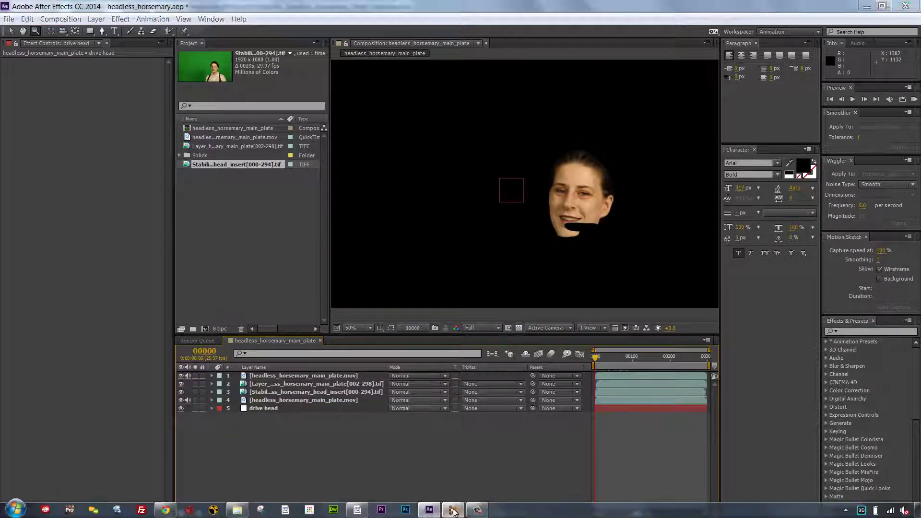
- Switch to mocha Pro and open the recent project headless_horsemary_main_plateb.mocha
{"action": "left_click", "coordinate": [453, 510]}
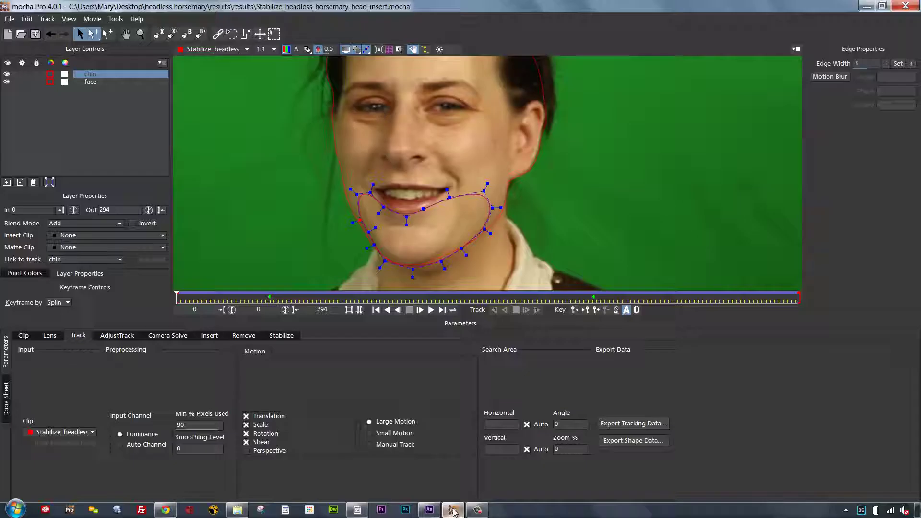
{"action": "left_click", "coordinate": [9, 19]}
{"action": "left_click", "coordinate": [9, 19]}
{"action": "left_click", "coordinate": [8, 20]}
{"action": "mouse_move", "coordinate": [48, 52]}
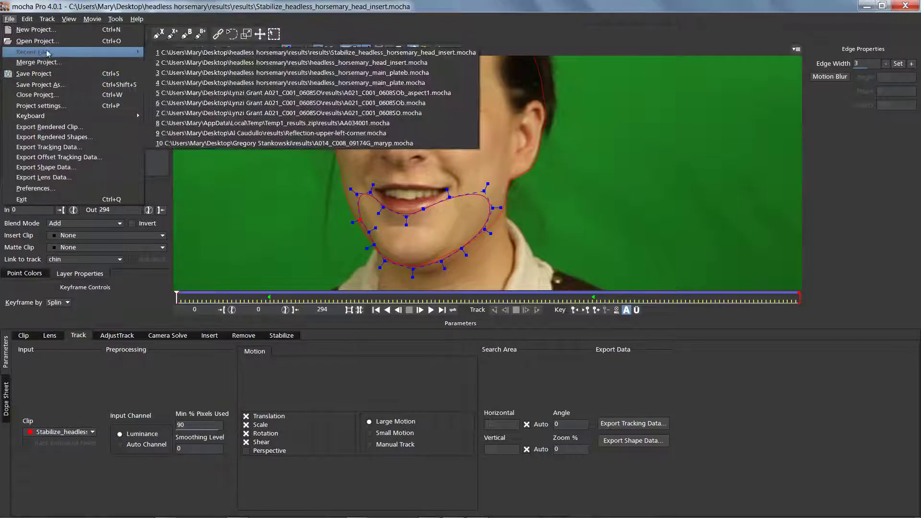
{"action": "left_click", "coordinate": [260, 72]}
{"action": "key", "text": "Return"}
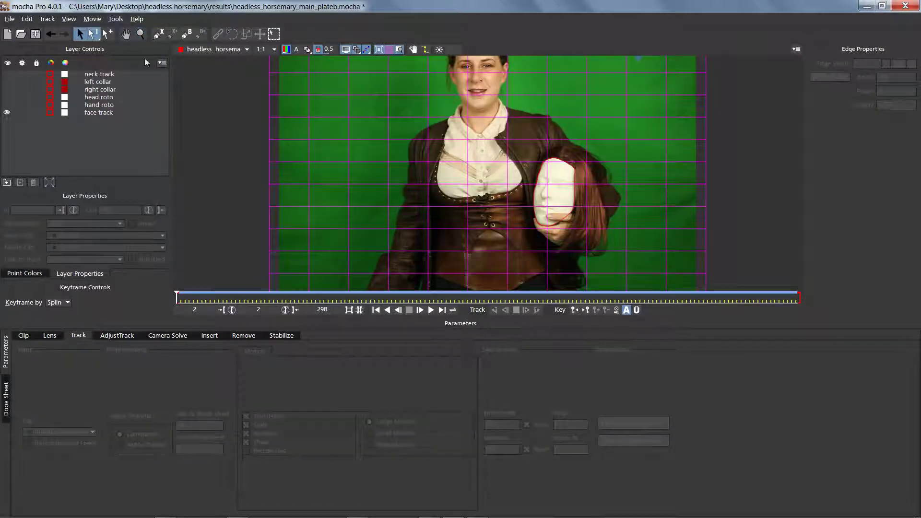
- Hide the surface and grid, and draw an X-Spline around the mannequin's mouth, chin and the holding fingers at frame 2
{"action": "left_click", "coordinate": [379, 49]}
{"action": "left_click", "coordinate": [389, 49]}
{"action": "left_click", "coordinate": [158, 34]}
{"action": "left_click", "coordinate": [562, 194]}
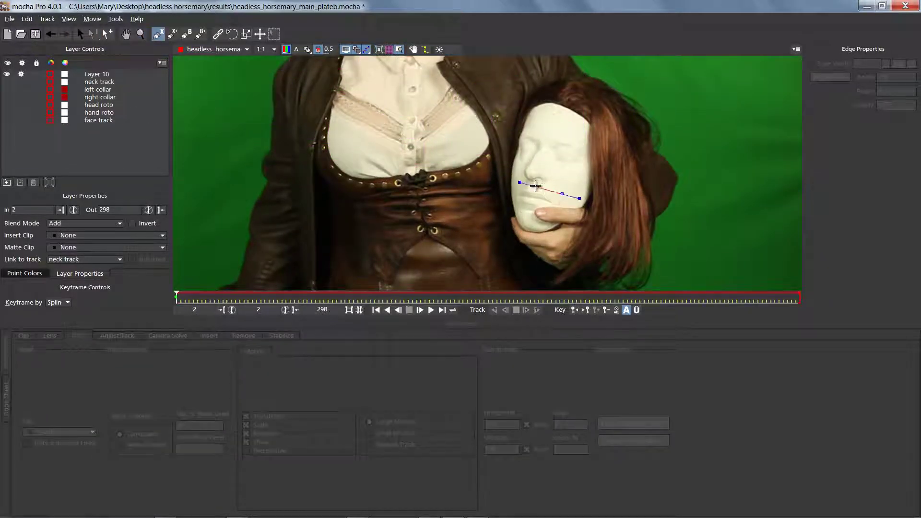
{"action": "left_click", "coordinate": [521, 239]}
{"action": "left_click", "coordinate": [552, 248]}
{"action": "left_click", "coordinate": [571, 213]}
{"action": "right_click", "coordinate": [572, 213]}
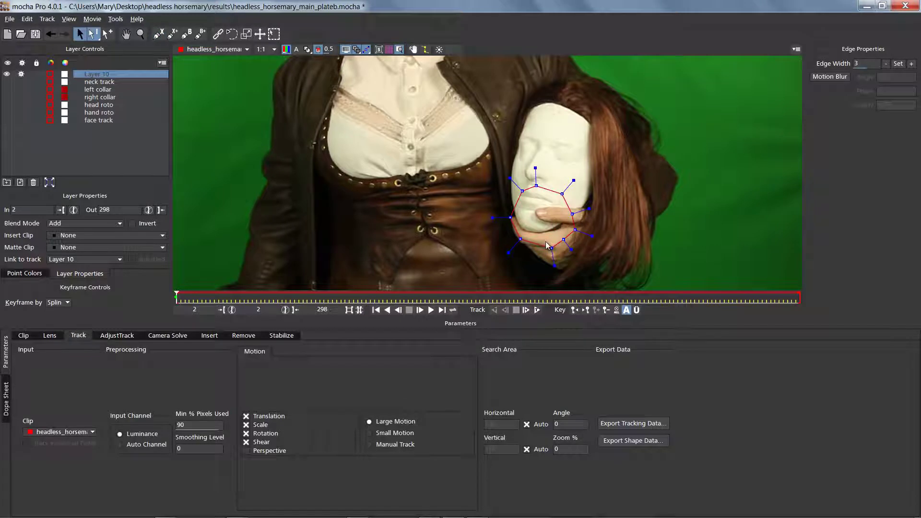
- Turn off Shear and track the mannequin chin and hand shape forward to frame 298
{"action": "left_click", "coordinate": [246, 442]}
{"action": "left_click", "coordinate": [526, 310]}
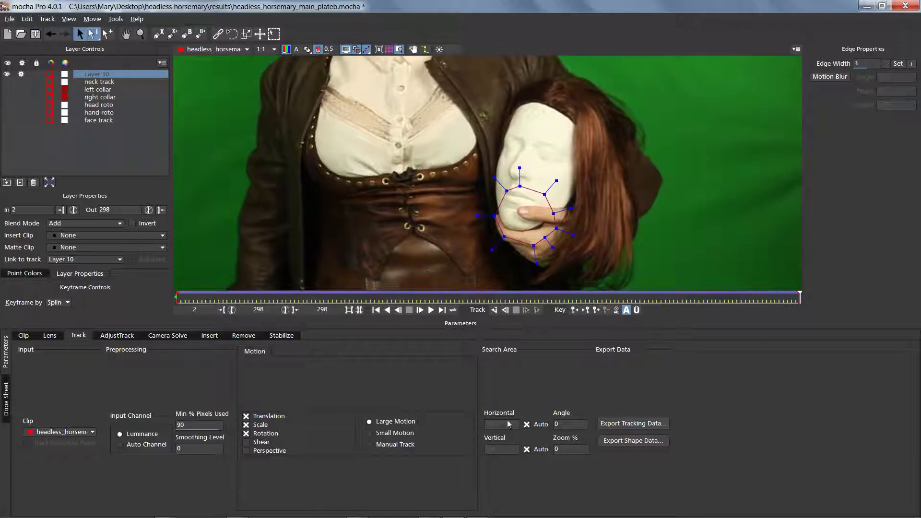
- Copy the chin track's After Effects transform data to the clipboard and paste it onto the "drive head" null in After Effects
{"action": "left_click", "coordinate": [633, 423]}
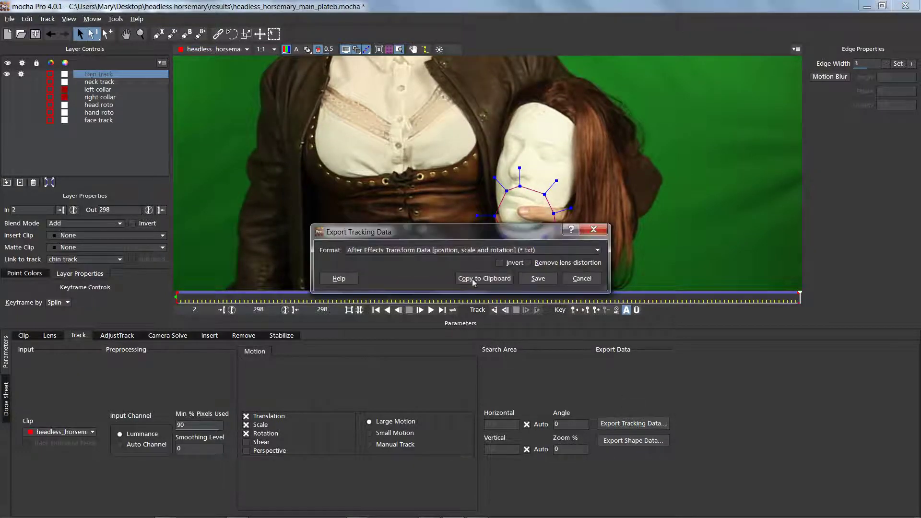
{"action": "left_click", "coordinate": [472, 279]}
{"action": "left_click", "coordinate": [303, 510]}
{"action": "left_click", "coordinate": [27, 19]}
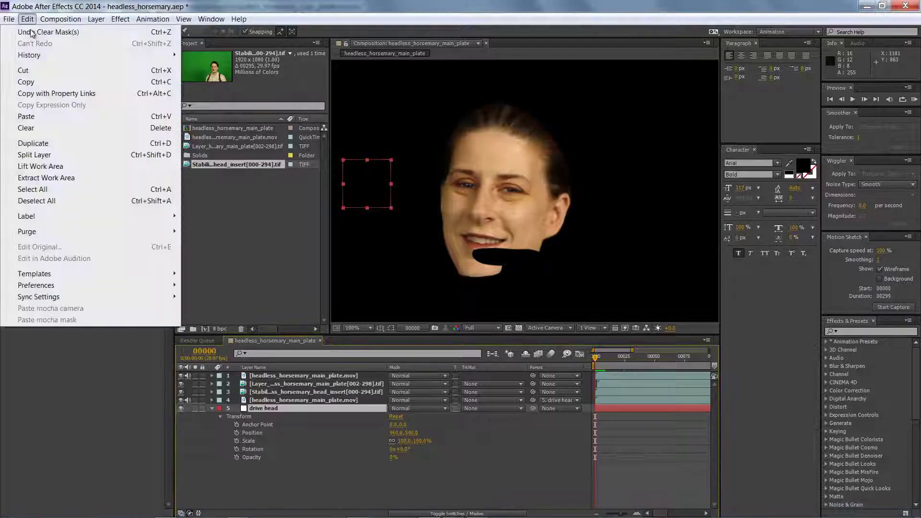
{"action": "left_click", "coordinate": [26, 116]}
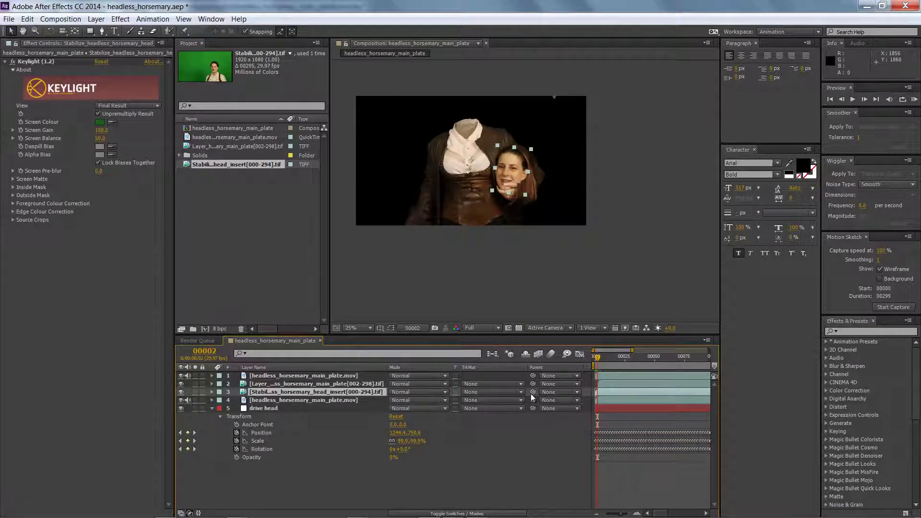
- Parent the stabilized head insert layer to the "drive head" null and preview the motion
{"action": "left_click_drag", "start_coordinate": [533, 392], "coordinate": [263, 408]}
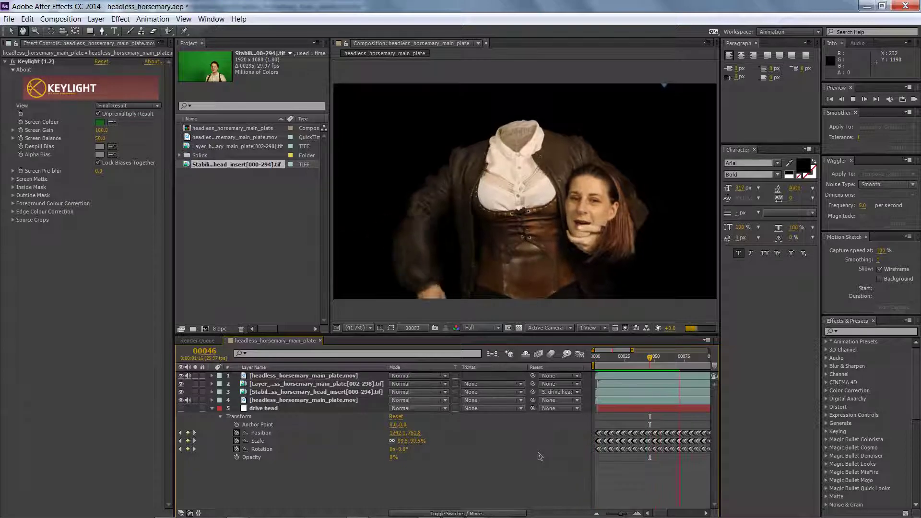
{"action": "left_click", "coordinate": [614, 367]}
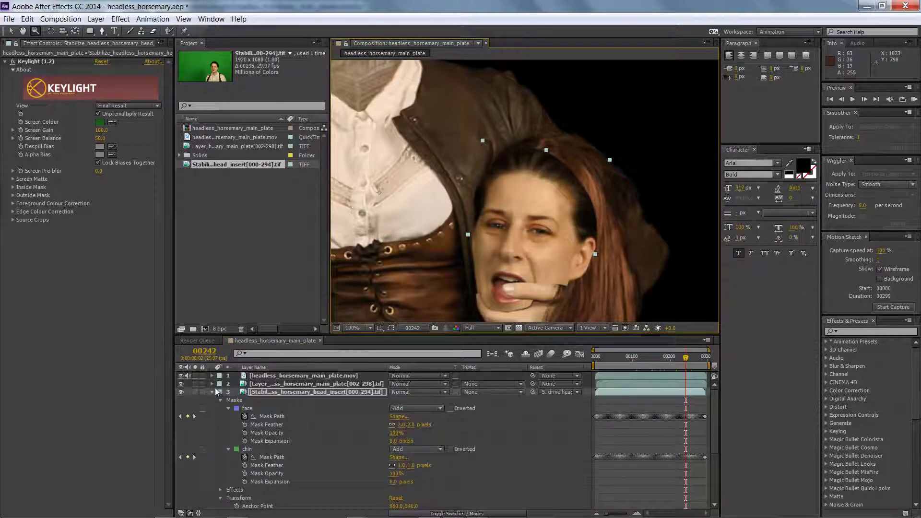
- Apply Change to Color to the head insert, sampling From and To colours from the hair, with Lightness tolerance 1.5% and Saturation tolerance 46.5%
{"action": "left_click", "coordinate": [99, 20]}
{"action": "mouse_move", "coordinate": [119, 20]}
{"action": "mouse_move", "coordinate": [79, 130]}
{"action": "left_click", "coordinate": [205, 256]}
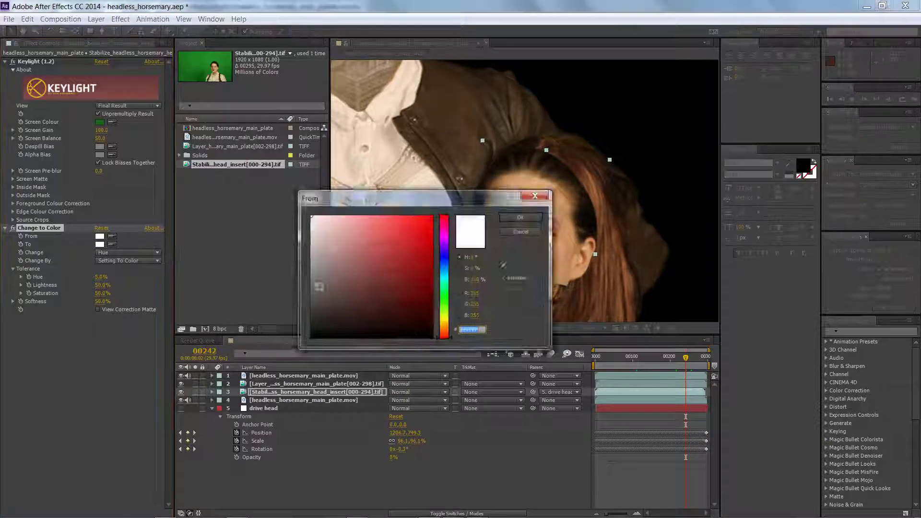
{"action": "left_click", "coordinate": [565, 235]}
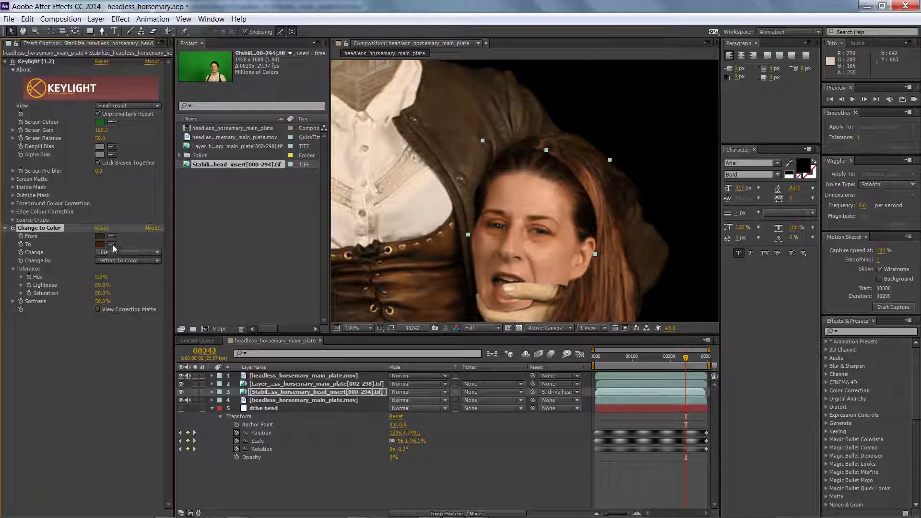
{"action": "left_click_drag", "start_coordinate": [81, 286], "coordinate": [91, 286]}
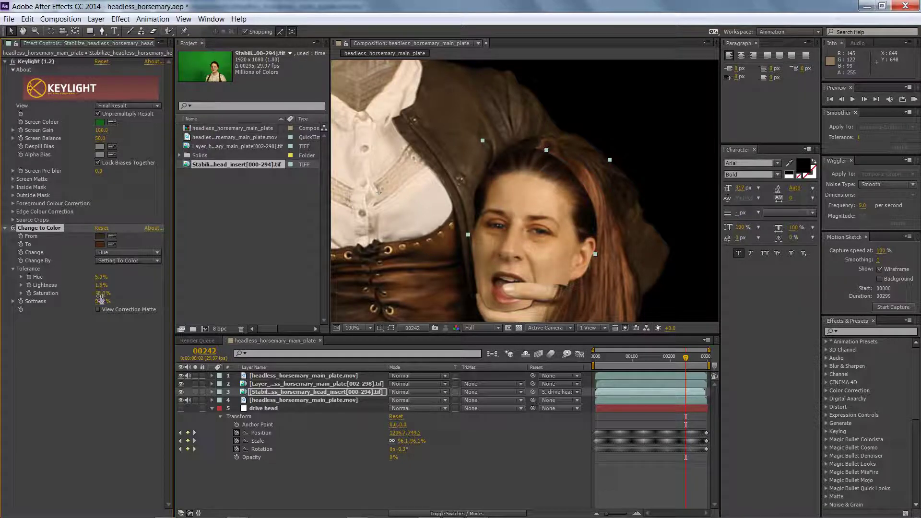
- Add a Levels effect to the head insert with Input White 250 and Gamma 1.11
{"action": "left_click", "coordinate": [96, 19]}
{"action": "mouse_move", "coordinate": [38, 129]}
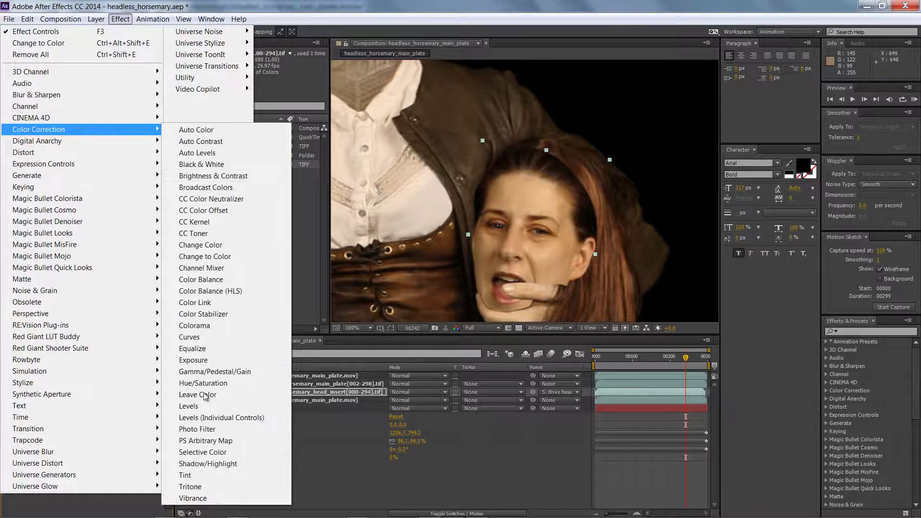
{"action": "left_click", "coordinate": [188, 406]}
{"action": "left_click_drag", "start_coordinate": [84, 372], "coordinate": [84, 372]}
- Examine how the colour-corrected head blends with the wig and body, up close and at frame 148
{"action": "left_click", "coordinate": [35, 31]}
{"action": "left_click", "coordinate": [606, 217], "text": "alt"}
{"action": "left_click", "coordinate": [606, 220]}
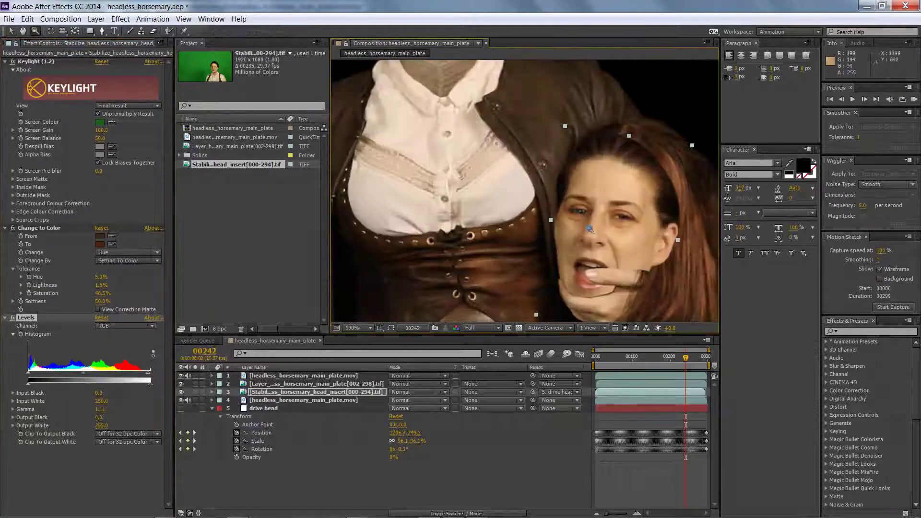
{"action": "left_click", "coordinate": [606, 220], "text": "alt"}
{"action": "left_click", "coordinate": [533, 192]}
{"action": "left_click", "coordinate": [456, 250], "text": "alt"}
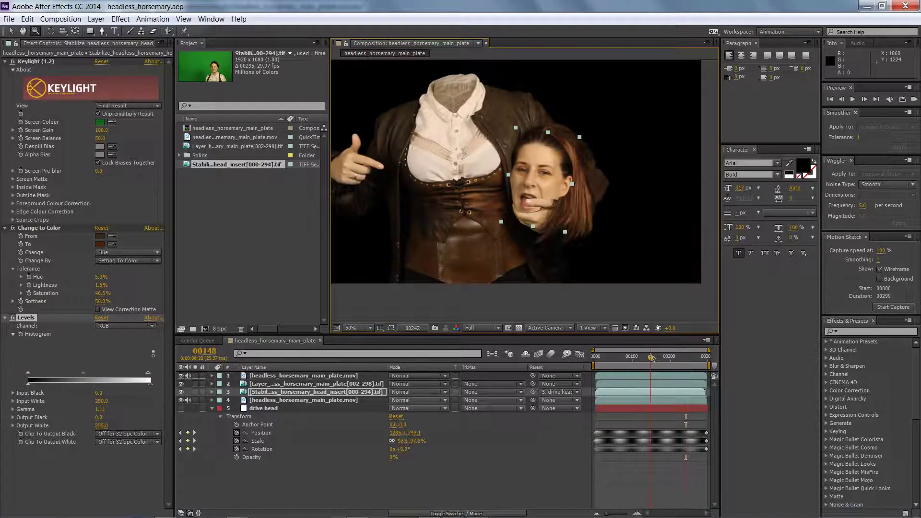
{"action": "left_click", "coordinate": [651, 358]}
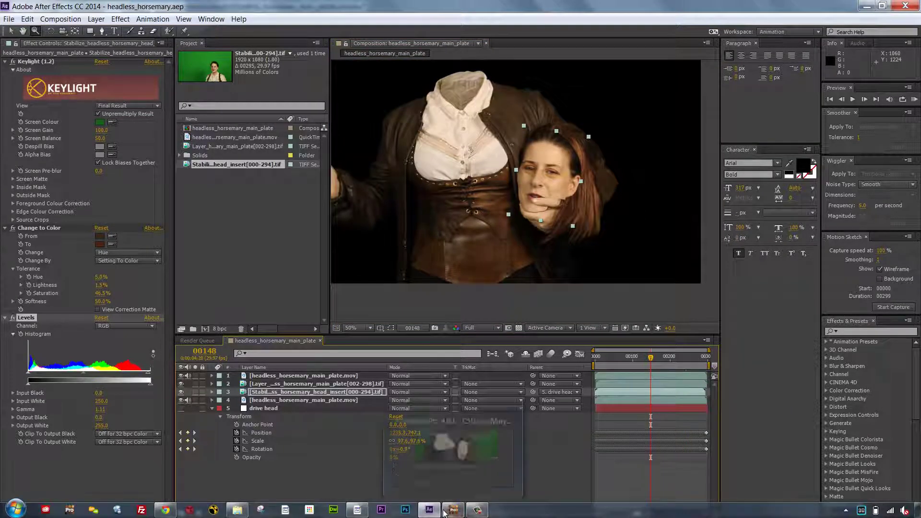
- Switch to mocha Pro and draw an X-Spline around the wig's hair beside the mannequin face at frame 298
{"action": "left_click", "coordinate": [453, 510]}
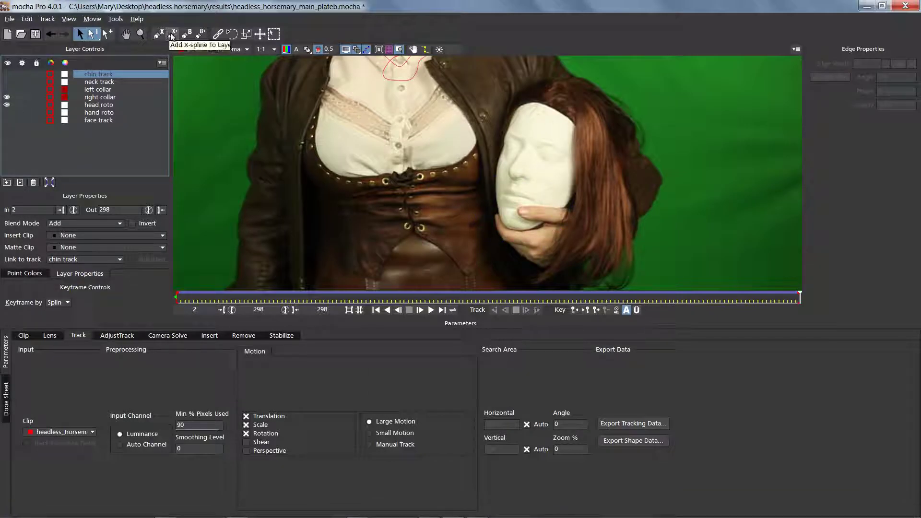
{"action": "left_click", "coordinate": [126, 34]}
{"action": "left_click_drag", "start_coordinate": [583, 105], "coordinate": [500, 114]}
{"action": "key", "text": "z"}
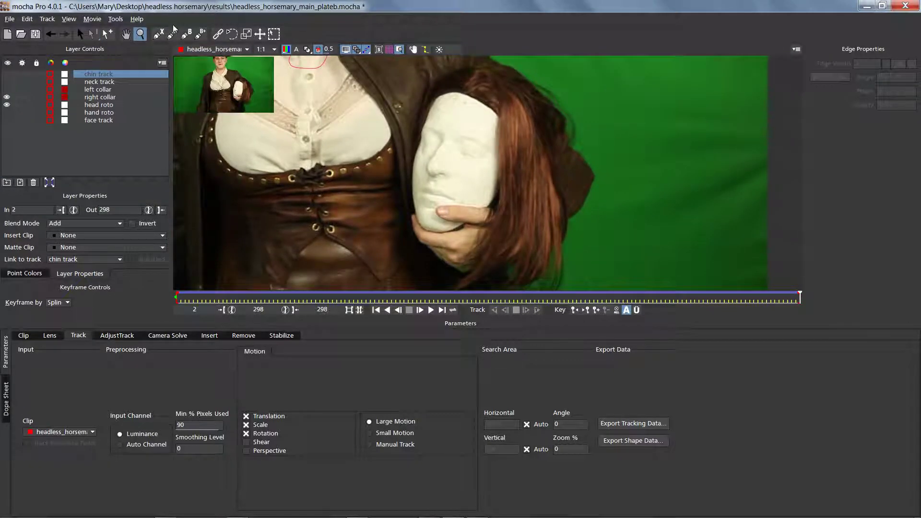
{"action": "left_click", "coordinate": [158, 34]}
{"action": "left_click", "coordinate": [493, 68]}
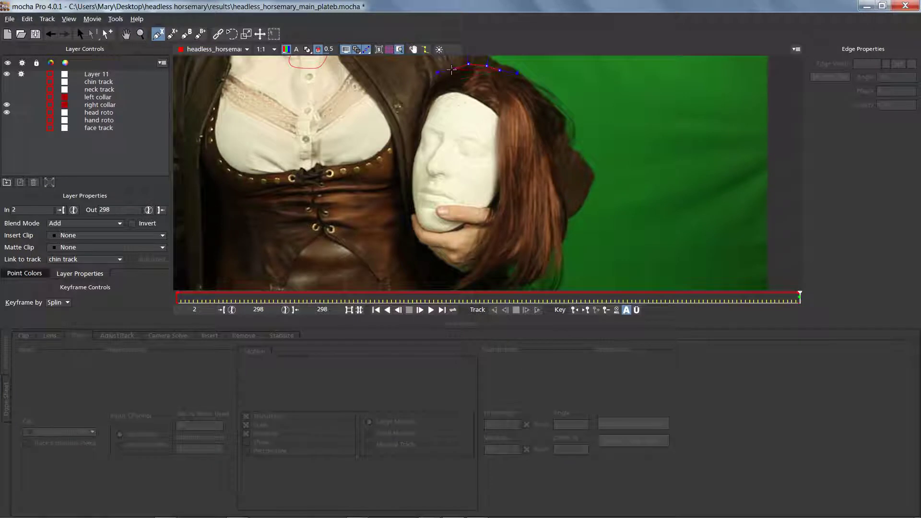
{"action": "left_click", "coordinate": [472, 234]}
{"action": "left_click", "coordinate": [459, 254]}
{"action": "left_click", "coordinate": [460, 272]}
{"action": "left_click", "coordinate": [513, 263]}
{"action": "left_click", "coordinate": [545, 234]}
{"action": "left_click", "coordinate": [558, 197]}
{"action": "left_click", "coordinate": [556, 152]}
{"action": "right_click", "coordinate": [519, 77]}
- Track the hair shape backward to frame 2 and name its layer "hair roto"
{"action": "key", "text": "z"}
{"action": "left_click_drag", "start_coordinate": [481, 266], "coordinate": [480, 215]}
{"action": "left_click", "coordinate": [494, 310]}
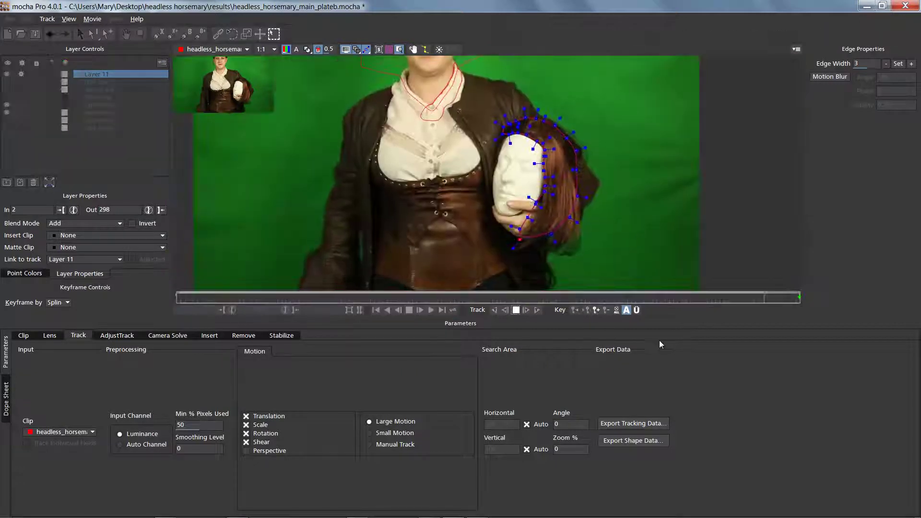
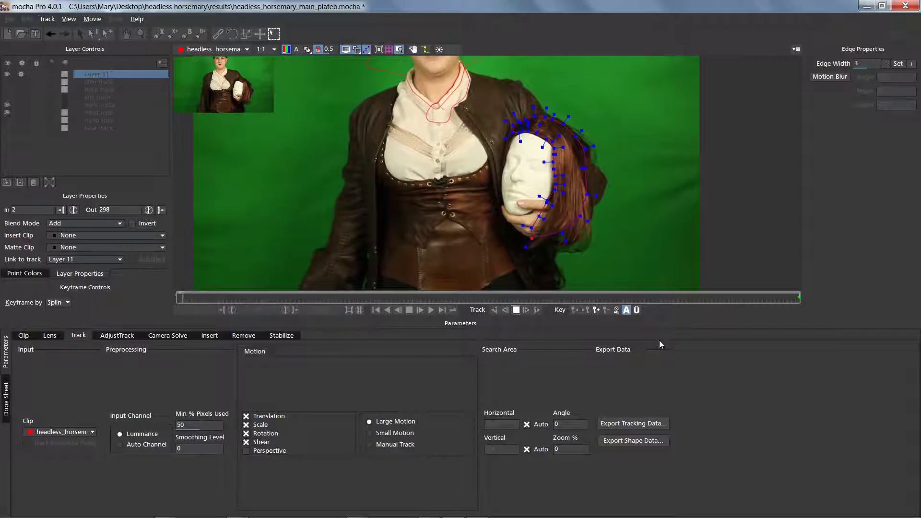
{"action": "double_click", "coordinate": [97, 75]}
{"action": "type", "text": "hair roto"}
{"action": "key", "text": "Return"}
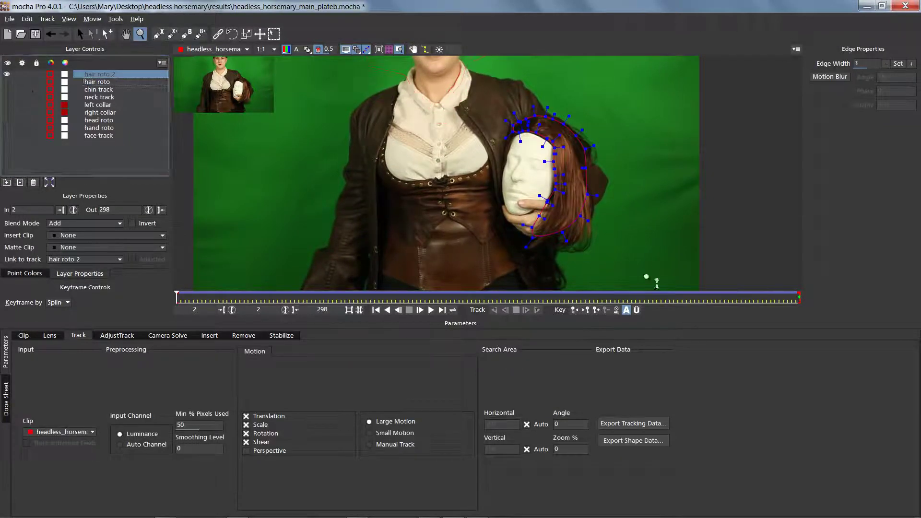
- Turn on the matte overlay and feather the hair roto 2 shape along the forehead by moving its inner points into the hair
{"action": "left_click_drag", "start_coordinate": [553, 126], "coordinate": [553, 95]}
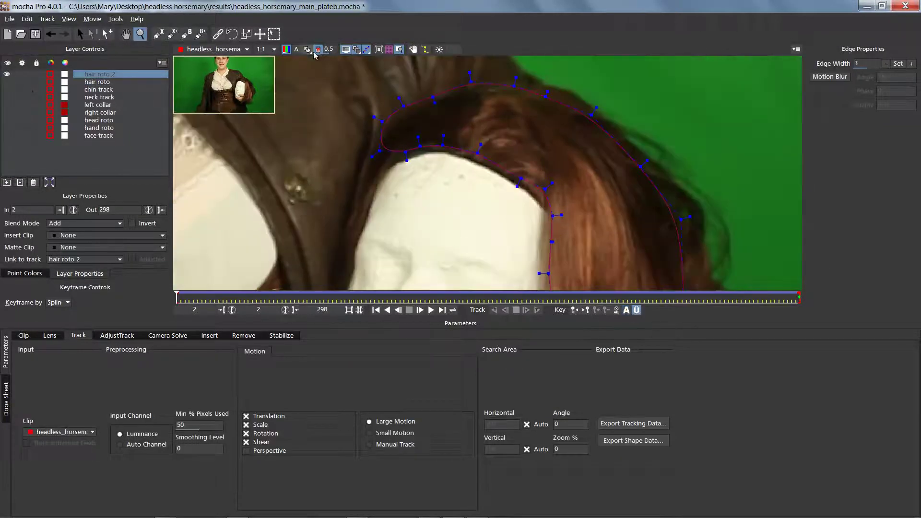
{"action": "left_click", "coordinate": [307, 50]}
{"action": "left_click", "coordinate": [107, 35]}
{"action": "left_click", "coordinate": [80, 34]}
{"action": "left_click_drag", "start_coordinate": [443, 136], "coordinate": [460, 112]}
{"action": "left_click_drag", "start_coordinate": [477, 153], "coordinate": [509, 112]}
{"action": "left_click_drag", "start_coordinate": [420, 146], "coordinate": [411, 123]}
{"action": "left_click_drag", "start_coordinate": [405, 152], "coordinate": [397, 135]}
{"action": "left_click_drag", "start_coordinate": [522, 181], "coordinate": [575, 179]}
{"action": "left_click_drag", "start_coordinate": [553, 216], "coordinate": [559, 215]}
- Shift the hair roto 2 inner points beside the temple and cheek slightly into the hair
{"action": "key", "text": "x"}
{"action": "left_click_drag", "start_coordinate": [606, 228], "coordinate": [526, 127]}
{"action": "left_click_drag", "start_coordinate": [468, 173], "coordinate": [473, 173]}
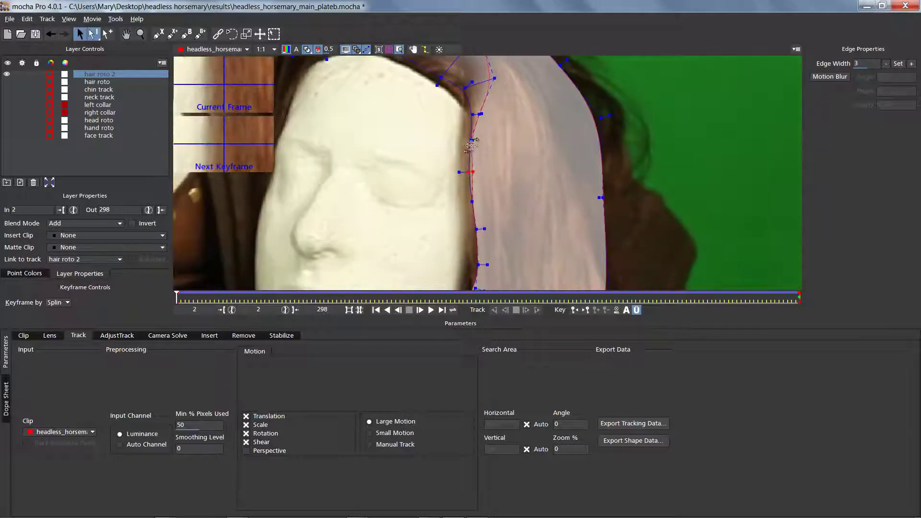
{"action": "left_click_drag", "start_coordinate": [471, 141], "coordinate": [473, 141]}
{"action": "key", "text": "x"}
{"action": "left_click_drag", "start_coordinate": [498, 203], "coordinate": [480, 139]}
{"action": "left_click_drag", "start_coordinate": [459, 222], "coordinate": [461, 225]}
{"action": "key", "text": "x"}
{"action": "left_click_drag", "start_coordinate": [438, 179], "coordinate": [465, 259]}
- Switch to Pick Both and align the hair roto 2 inner and edge points with the hairline beside the cheek
{"action": "left_click", "coordinate": [95, 35]}
{"action": "left_click", "coordinate": [98, 46]}
{"action": "left_click_drag", "start_coordinate": [481, 156], "coordinate": [473, 158]}
{"action": "left_click_drag", "start_coordinate": [483, 130], "coordinate": [477, 131]}
{"action": "left_click_drag", "start_coordinate": [478, 187], "coordinate": [475, 220]}
{"action": "key", "text": "x"}
{"action": "left_click_drag", "start_coordinate": [494, 252], "coordinate": [495, 174]}
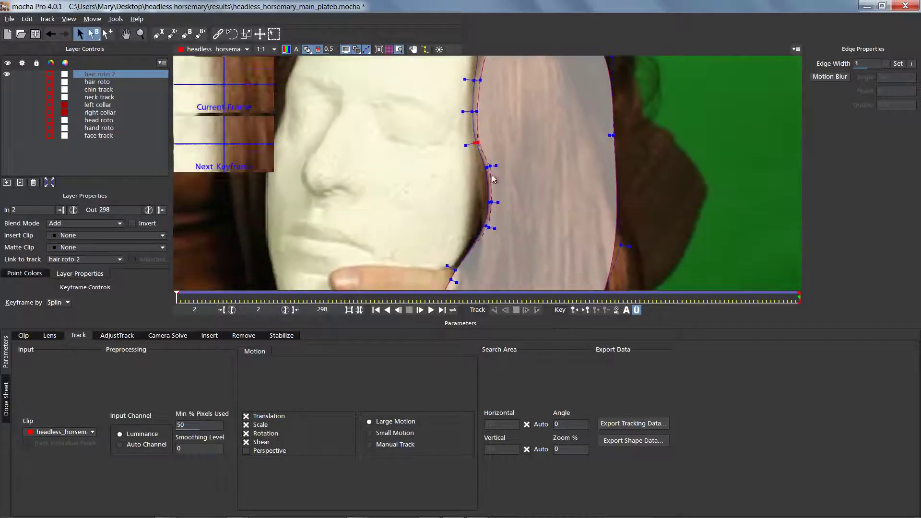
- Use Pick Edge to adjust the feather beside the cheek, and move the hair roto 2 points near the fingertips into the hair
{"action": "left_click", "coordinate": [93, 36]}
{"action": "left_click", "coordinate": [98, 58]}
{"action": "left_click", "coordinate": [482, 172]}
{"action": "left_click_drag", "start_coordinate": [476, 143], "coordinate": [481, 142]}
{"action": "key", "text": "x"}
{"action": "mouse_move", "coordinate": [489, 113]}
{"action": "left_mouse_down"}
{"action": "mouse_move", "coordinate": [482, 184]}
{"action": "mouse_move", "coordinate": [482, 123]}
{"action": "left_mouse_up"}
{"action": "key", "text": "x"}
{"action": "left_click_drag", "start_coordinate": [216, 282], "coordinate": [246, 180]}
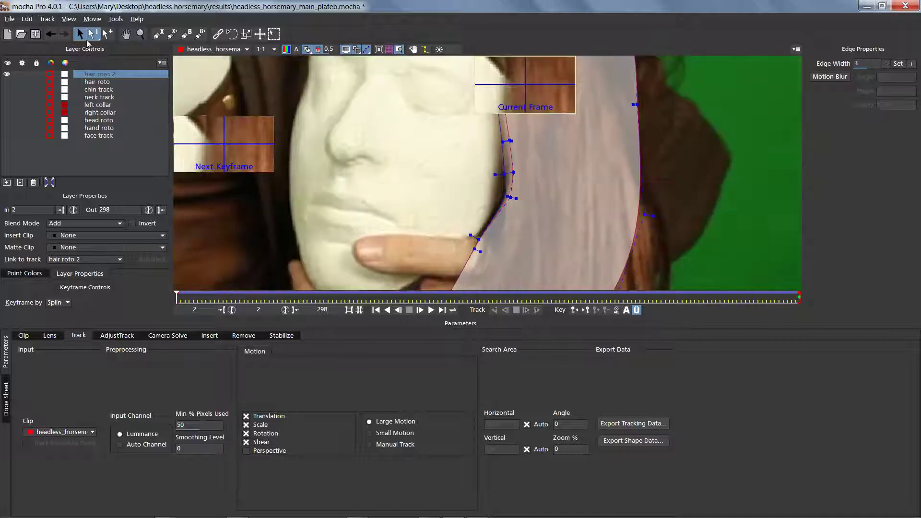
{"action": "left_click_drag", "start_coordinate": [484, 232], "coordinate": [483, 251]}
- Switch to Pick Any and fit the hair roto 2 edge points to the hair boundary behind the holding finger
{"action": "left_click", "coordinate": [94, 35]}
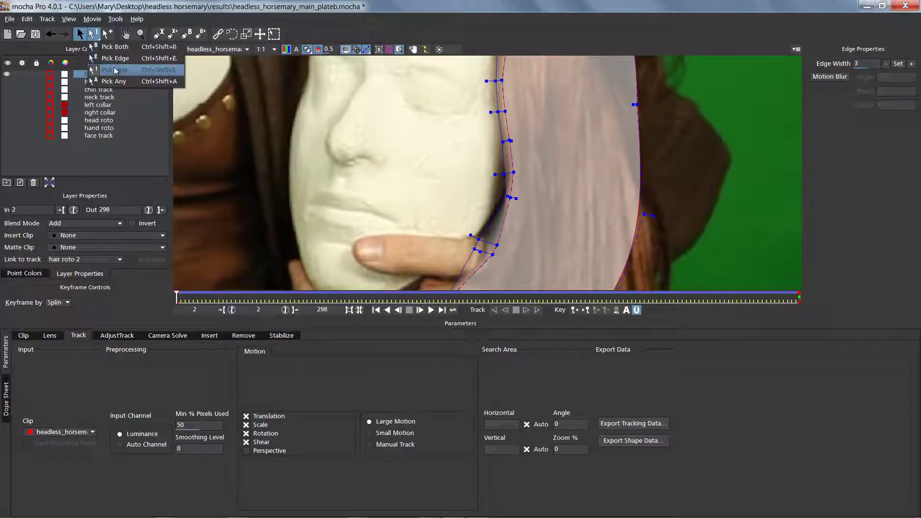
{"action": "left_click", "coordinate": [113, 82]}
{"action": "left_click", "coordinate": [474, 246]}
{"action": "left_click", "coordinate": [473, 246]}
{"action": "mouse_move", "coordinate": [483, 241]}
{"action": "left_mouse_down"}
{"action": "mouse_move", "coordinate": [480, 252]}
{"action": "mouse_move", "coordinate": [490, 256]}
{"action": "left_mouse_up"}
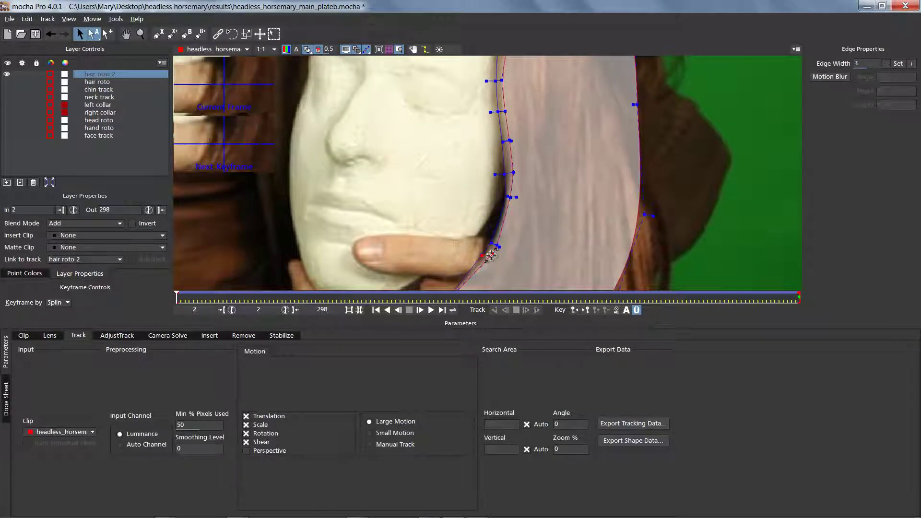
- Copy the hair roto 2 shape data to the clipboard and switch back to After Effects
{"action": "left_click_drag", "start_coordinate": [178, 300], "coordinate": [58, 262]}
{"action": "left_click", "coordinate": [622, 440]}
{"action": "left_click", "coordinate": [444, 278]}
{"action": "left_click", "coordinate": [429, 515]}
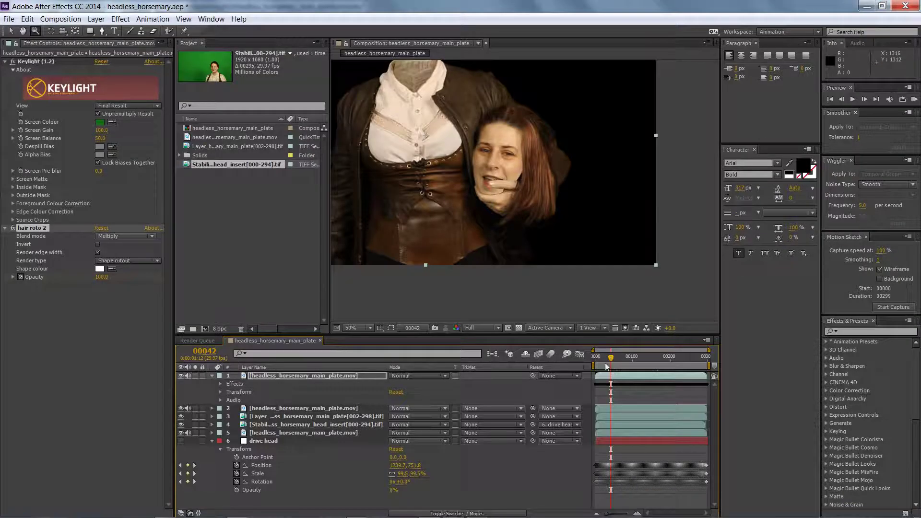
- Delete the hair roto 2 effect from the top main plate layer, paste it again at frame 0 and preview
{"action": "key", "text": "Home"}
{"action": "left_click", "coordinate": [233, 385]}
{"action": "left_click", "coordinate": [220, 384]}
{"action": "left_click", "coordinate": [34, 228]}
{"action": "key", "text": "Delete"}
{"action": "left_click", "coordinate": [27, 19]}
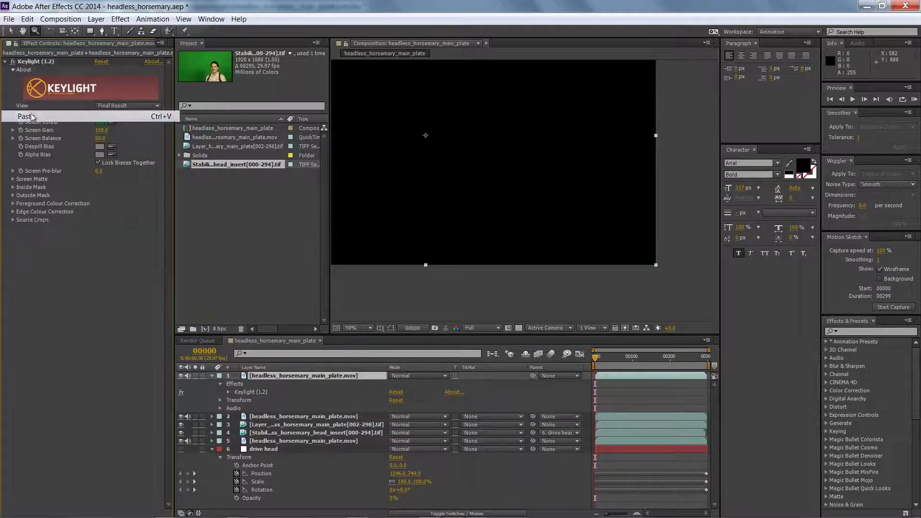
{"action": "left_click", "coordinate": [30, 117]}
{"action": "key", "text": "space"}
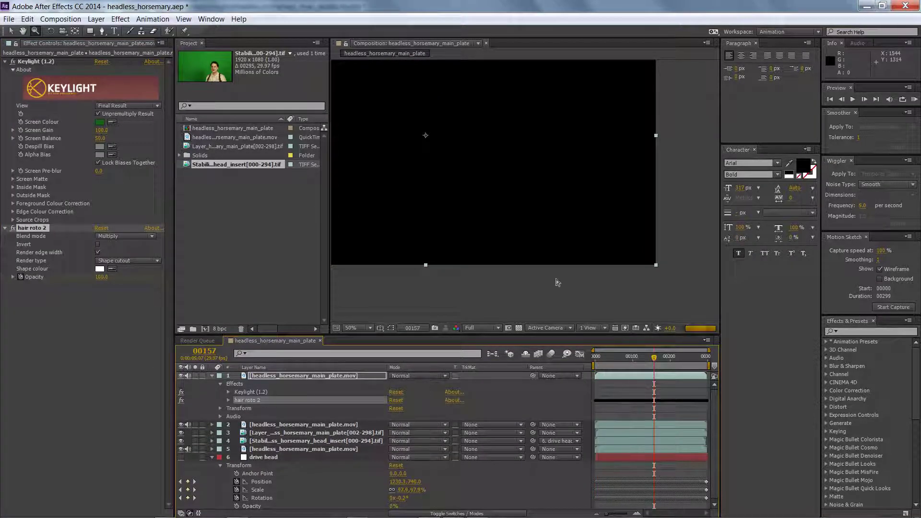
- Examine the restored hair edge around the held face and fingers at frame 138
{"action": "left_click", "coordinate": [526, 226]}
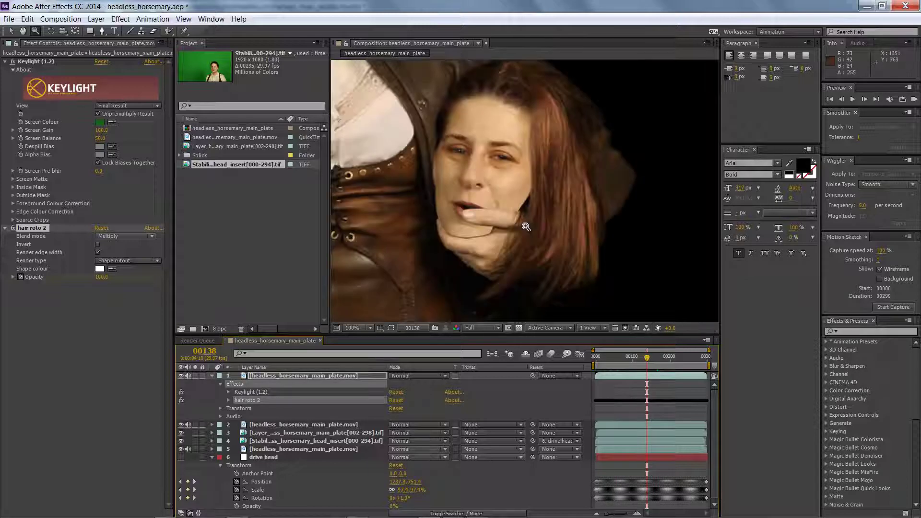
{"action": "left_click", "coordinate": [512, 194]}
{"action": "left_click", "coordinate": [526, 197], "text": "alt"}
{"action": "left_click", "coordinate": [526, 197], "text": "alt"}
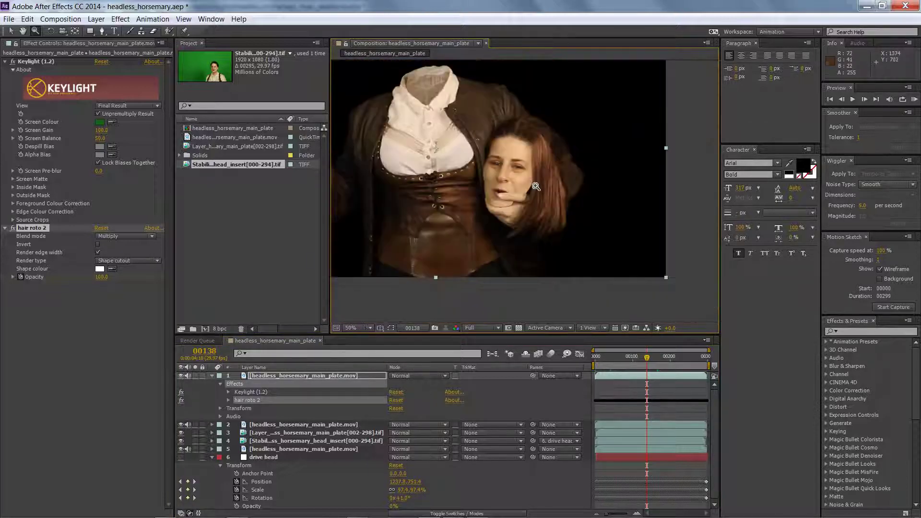
{"action": "left_click", "coordinate": [535, 185]}
{"action": "left_click", "coordinate": [526, 226], "text": "alt"}
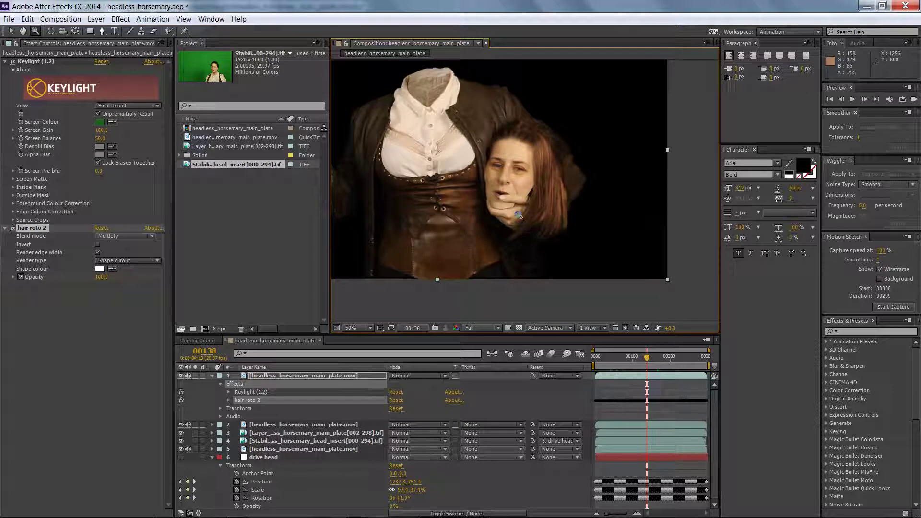
{"action": "left_click", "coordinate": [523, 207]}
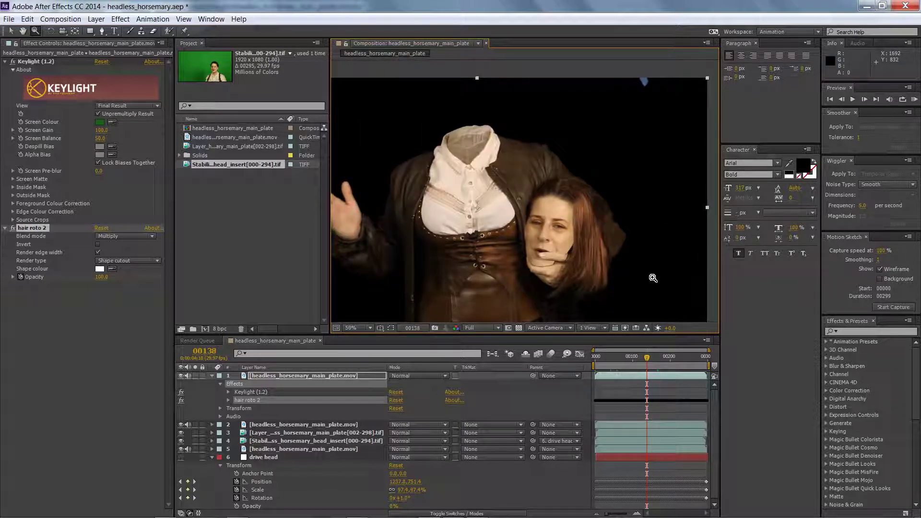
{"action": "left_click_drag", "start_coordinate": [610, 259], "coordinate": [611, 230]}
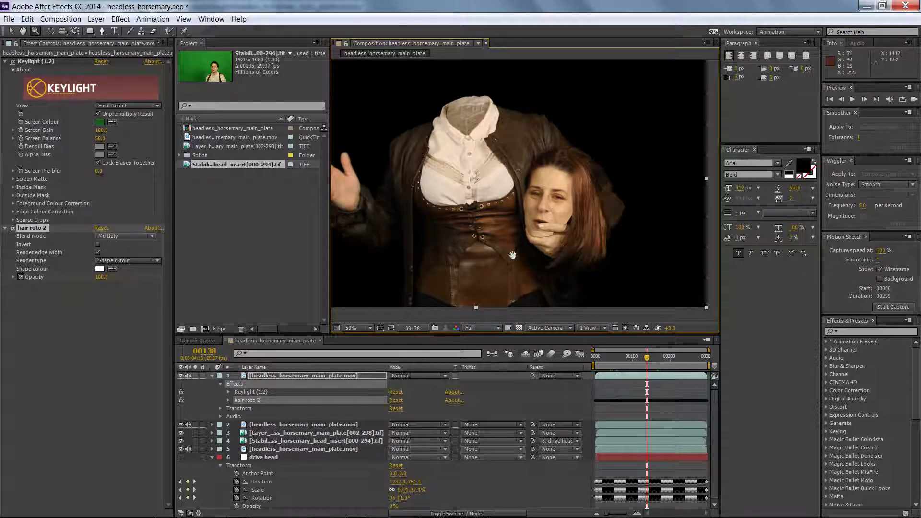
- Create a black solid named "hand shadow" at frame 0 and place it directly above the stabilized head insert layer
{"action": "left_click", "coordinate": [219, 376]}
{"action": "left_click", "coordinate": [212, 376]}
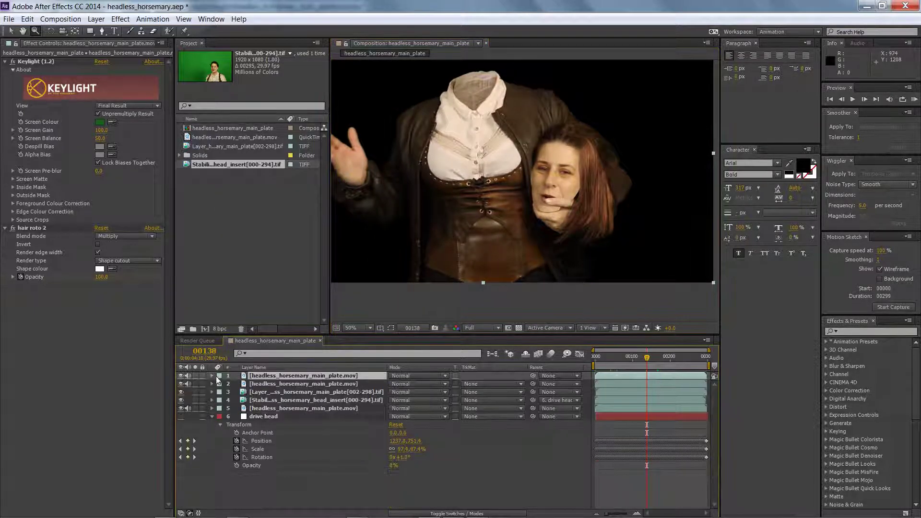
{"action": "left_click", "coordinate": [307, 383]}
{"action": "left_click_drag", "start_coordinate": [645, 358], "coordinate": [571, 363]}
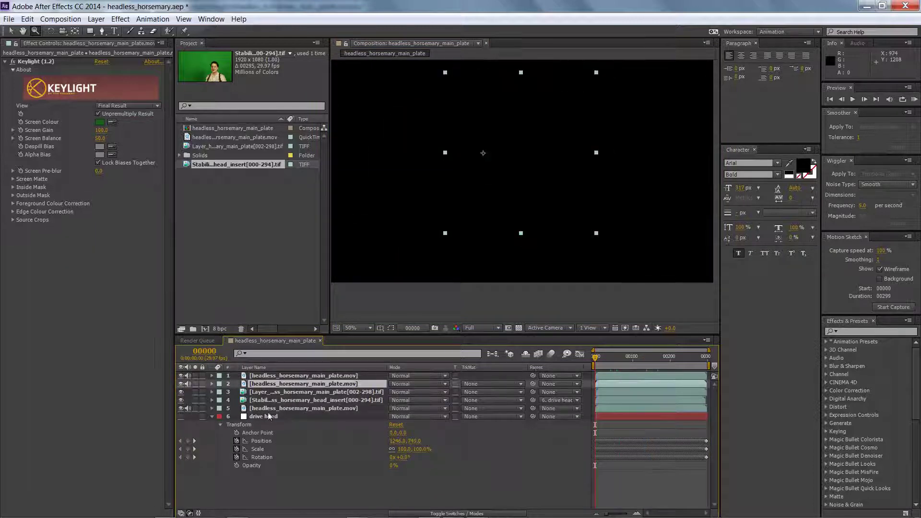
{"action": "left_click", "coordinate": [97, 20]}
{"action": "mouse_move", "coordinate": [101, 32]}
{"action": "left_click", "coordinate": [250, 43]}
{"action": "left_click", "coordinate": [382, 314]}
{"action": "left_click", "coordinate": [520, 217]}
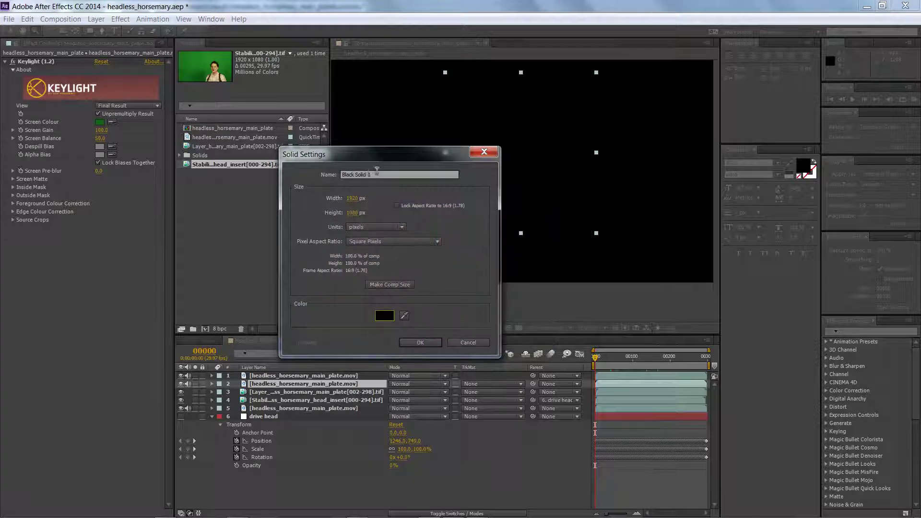
{"action": "type", "text": "hand shadow"}
{"action": "key", "text": "Return"}
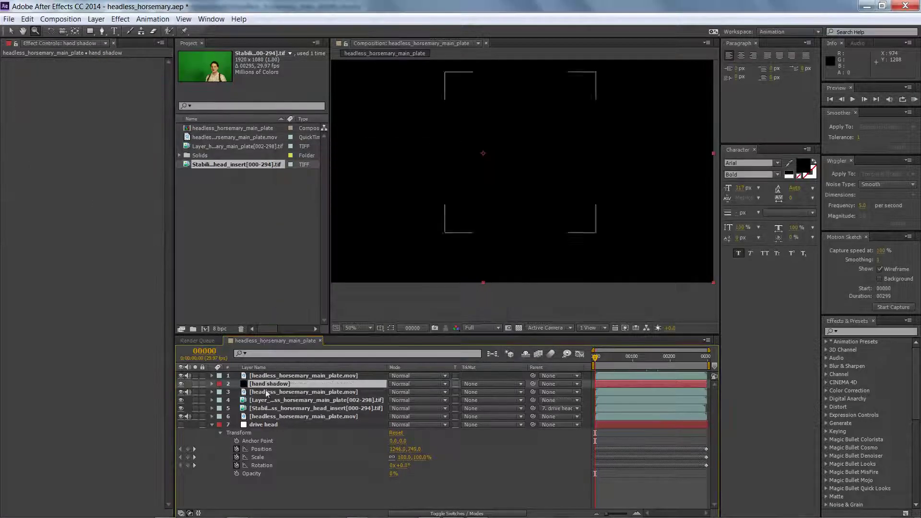
{"action": "left_click_drag", "start_coordinate": [269, 406], "coordinate": [269, 402]}
- Switch to mocha Pro, copy the hand roto layer's shape data for AE to the clipboard, and switch back to After Effects
{"action": "left_click", "coordinate": [453, 510]}
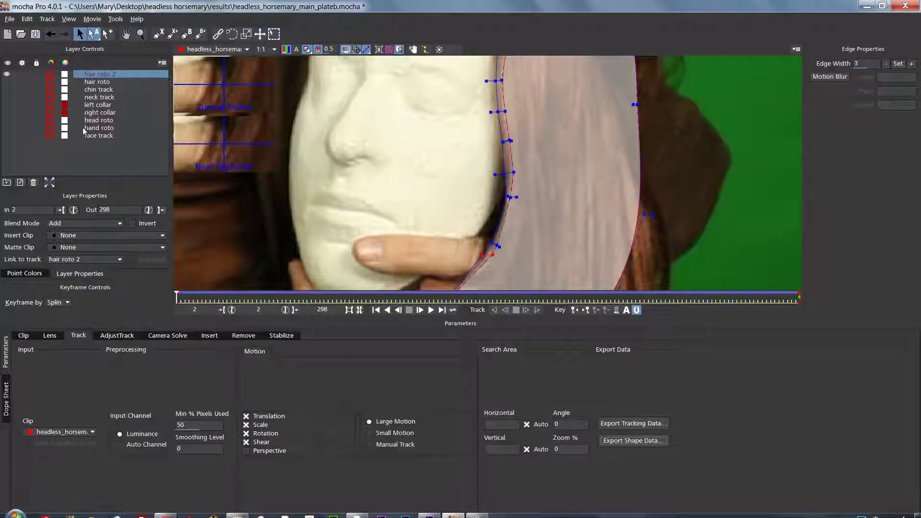
{"action": "left_click", "coordinate": [99, 128]}
{"action": "left_click", "coordinate": [633, 440]}
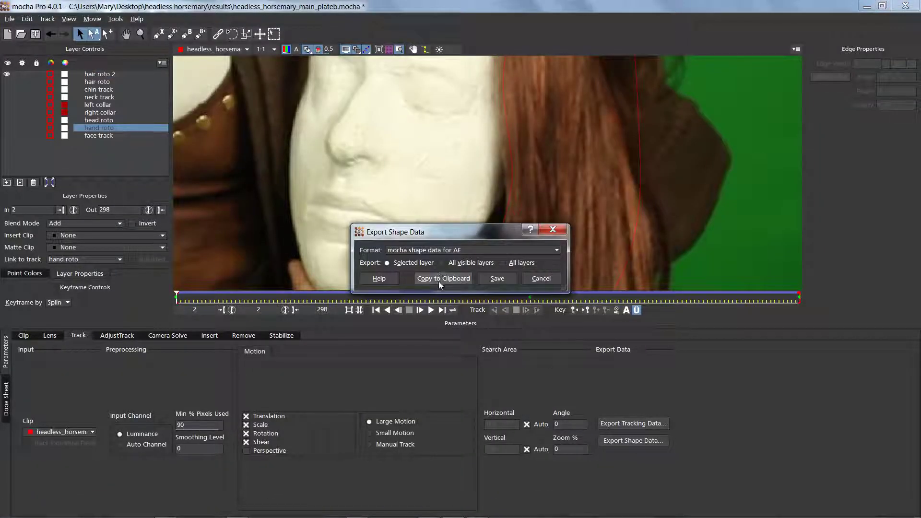
{"action": "left_click", "coordinate": [439, 280]}
{"action": "left_click", "coordinate": [427, 509]}
- Paste the hand roto mocha mask onto the hand shadow solid and check it at frame 68
{"action": "left_click", "coordinate": [28, 19]}
{"action": "left_click", "coordinate": [52, 319]}
{"action": "left_click", "coordinate": [621, 357]}
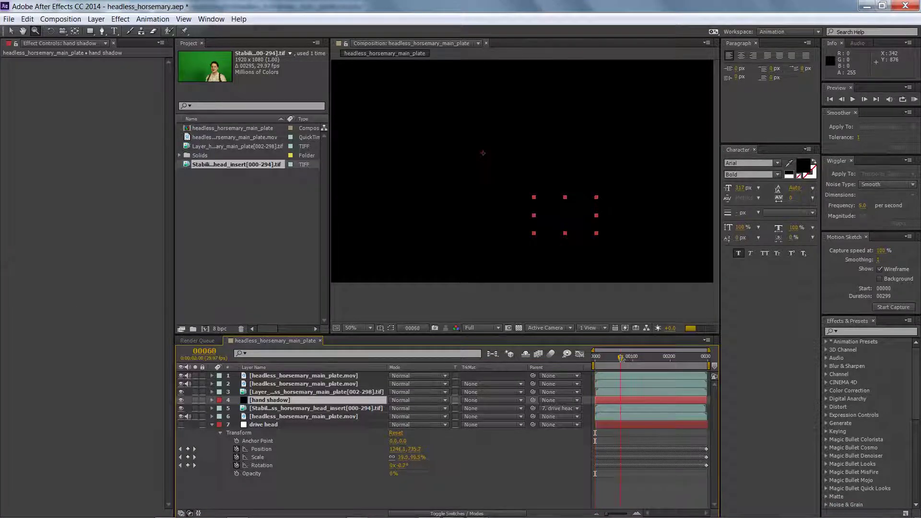
{"action": "left_click", "coordinate": [212, 400]}
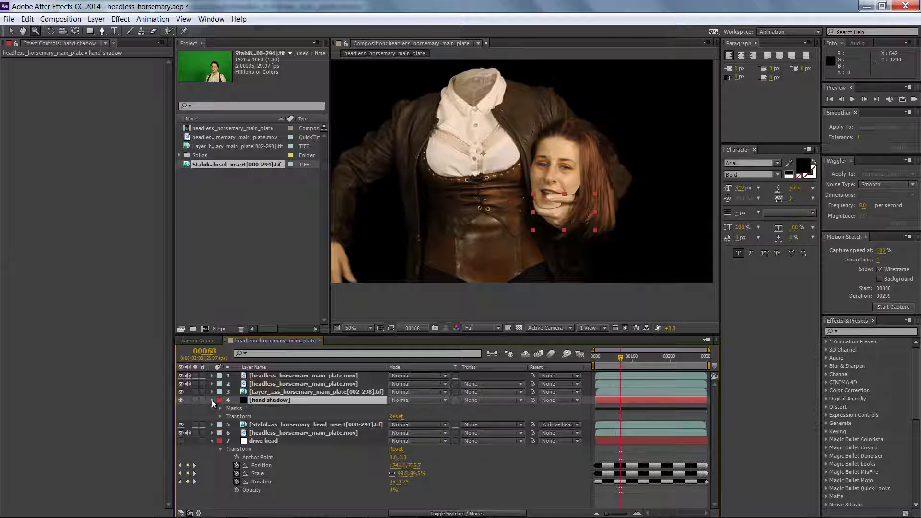
- Offset the hand shadow about 5 px left and 1 px down from the fingers
{"action": "left_click", "coordinate": [583, 210]}
{"action": "left_click_drag", "start_coordinate": [489, 191], "coordinate": [524, 222]}
{"action": "left_click", "coordinate": [9, 32]}
{"action": "key", "text": "Left"}
{"action": "key", "text": "Left"}
{"action": "key", "text": "Left"}
{"action": "key", "text": "Up"}
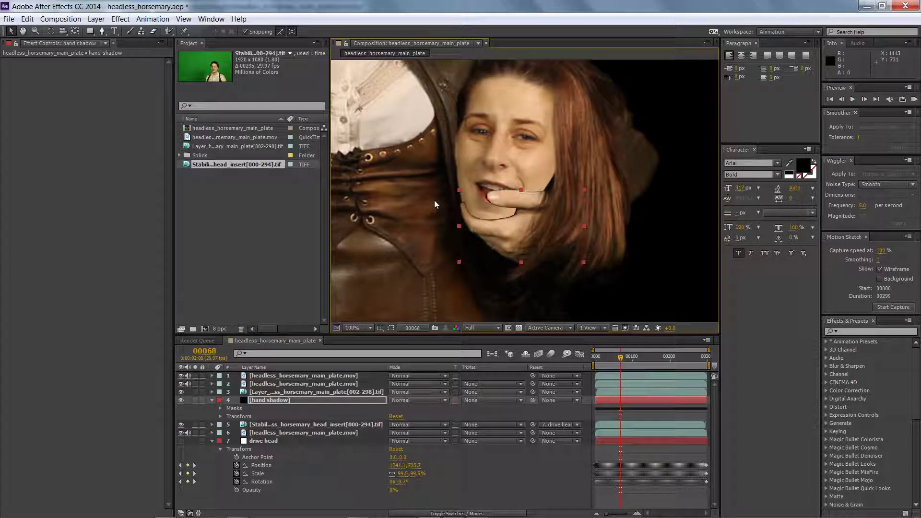
{"action": "key", "text": "Down"}
{"action": "key", "text": "Down"}
{"action": "key", "text": "Left"}
{"action": "key", "text": "Left"}
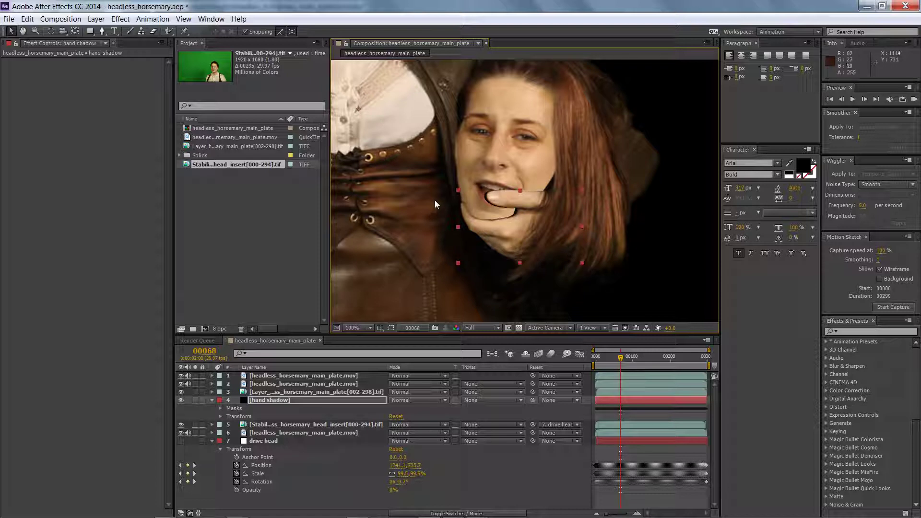
- Set the hand roto mask's expansion to 5 pixels and its feather to 10 pixels on the hand shadow
{"action": "left_click", "coordinate": [220, 408]}
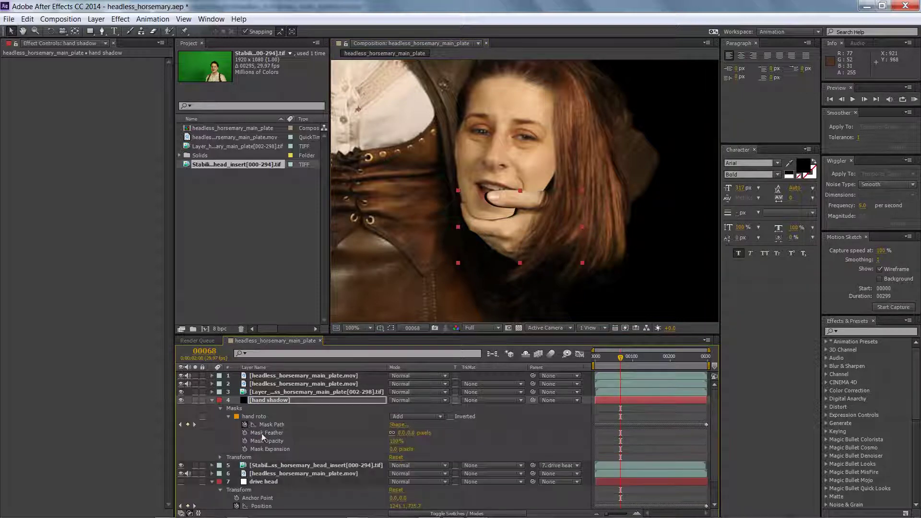
{"action": "type", "text": "5"}
{"action": "key", "text": "Return"}
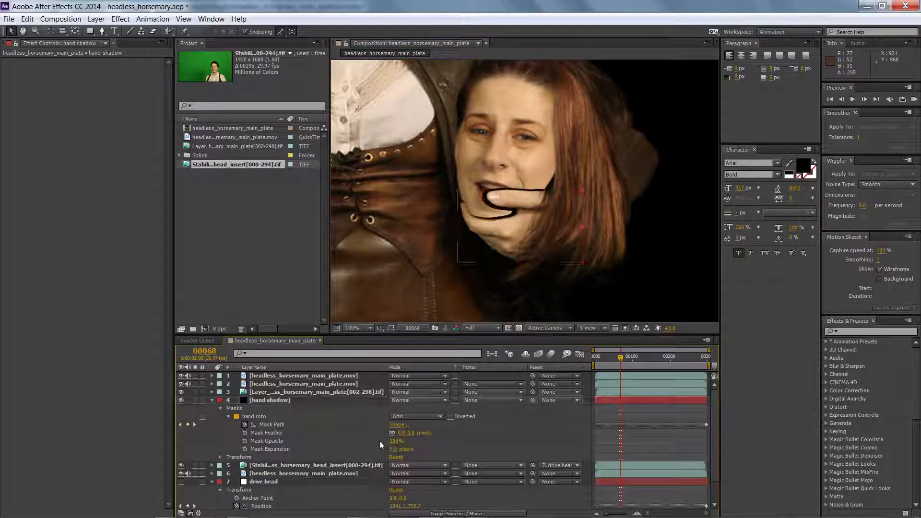
{"action": "left_click", "coordinate": [412, 433]}
{"action": "type", "text": "8"}
{"action": "key", "text": "Return"}
{"action": "left_click", "coordinate": [403, 433]}
{"action": "type", "text": "10"}
{"action": "key", "text": "Return"}
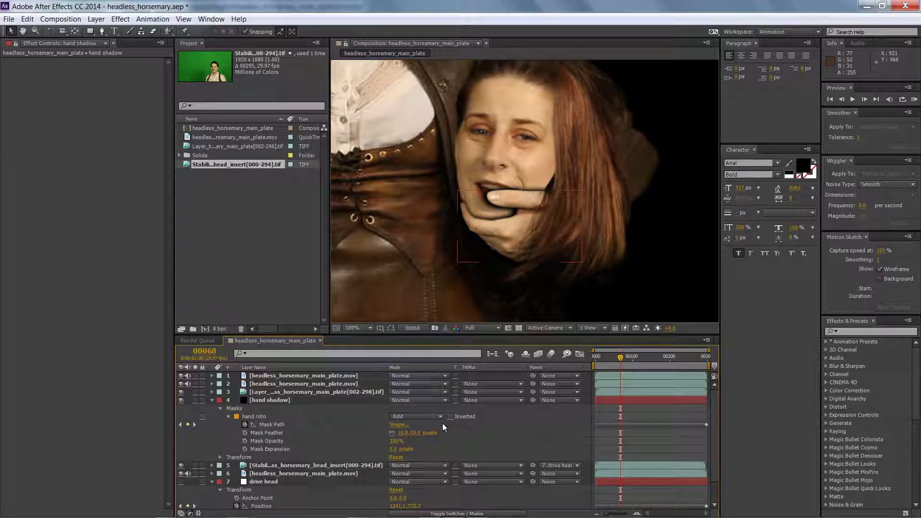
- Try rotating the hand shadow slightly and realigning it under the fingers, and undo the attempt
{"action": "left_click", "coordinate": [220, 457]}
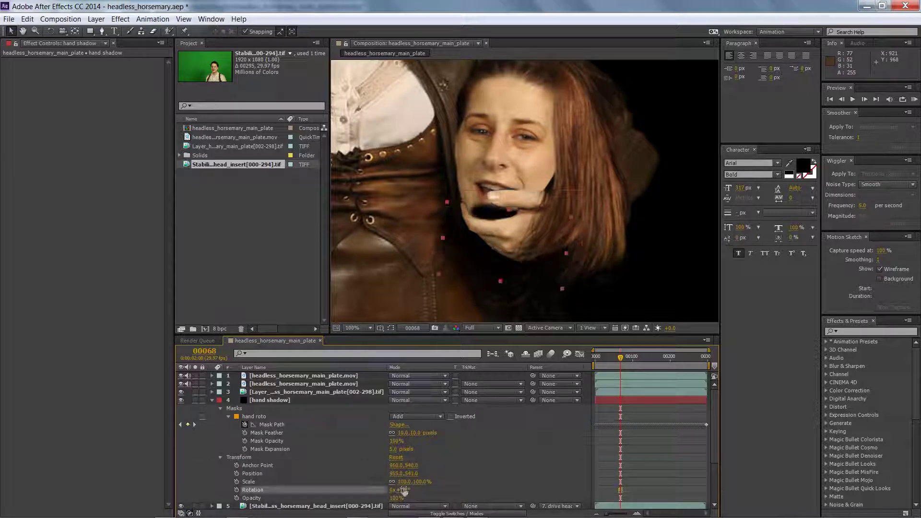
{"action": "left_click_drag", "start_coordinate": [403, 490], "coordinate": [399, 490]}
{"action": "mouse_move", "coordinate": [532, 188]}
{"action": "left_mouse_down"}
{"action": "mouse_move", "coordinate": [523, 200]}
{"action": "mouse_move", "coordinate": [547, 233]}
{"action": "left_mouse_up"}
{"action": "key", "text": "Right"}
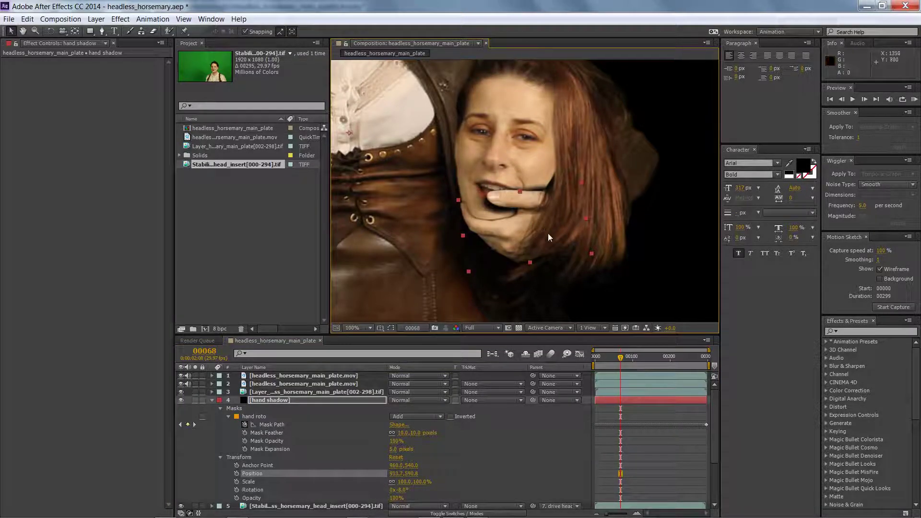
{"action": "key", "text": "Up"}
{"action": "key", "text": "Down"}
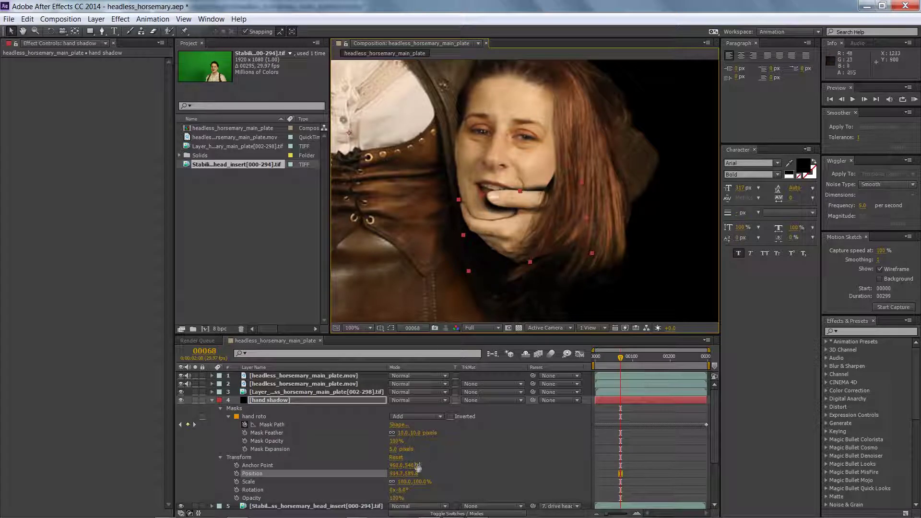
{"action": "left_click", "coordinate": [405, 489]}
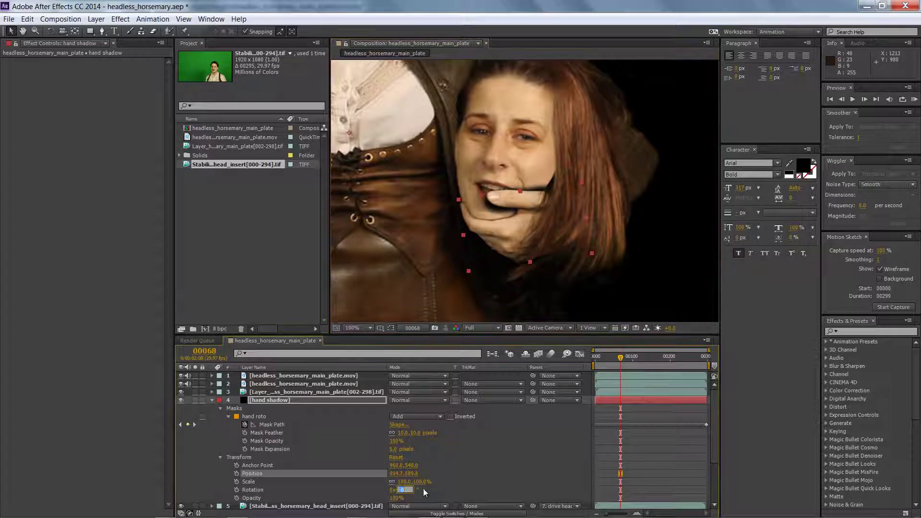
{"action": "left_click", "coordinate": [442, 489]}
{"action": "left_click", "coordinate": [505, 269]}
{"action": "key", "text": "ctrl+z"}
{"action": "key", "text": "ctrl+z"}
- Shift the hand shadow just below the fingers and blend it over the face with Multiply at reduced opacity
{"action": "left_click_drag", "start_coordinate": [470, 262], "coordinate": [486, 241]}
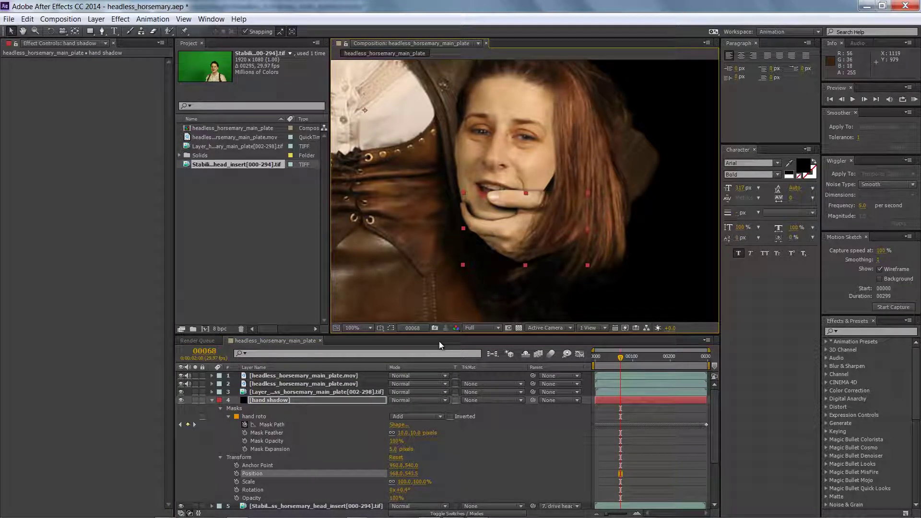
{"action": "left_click", "coordinate": [417, 400]}
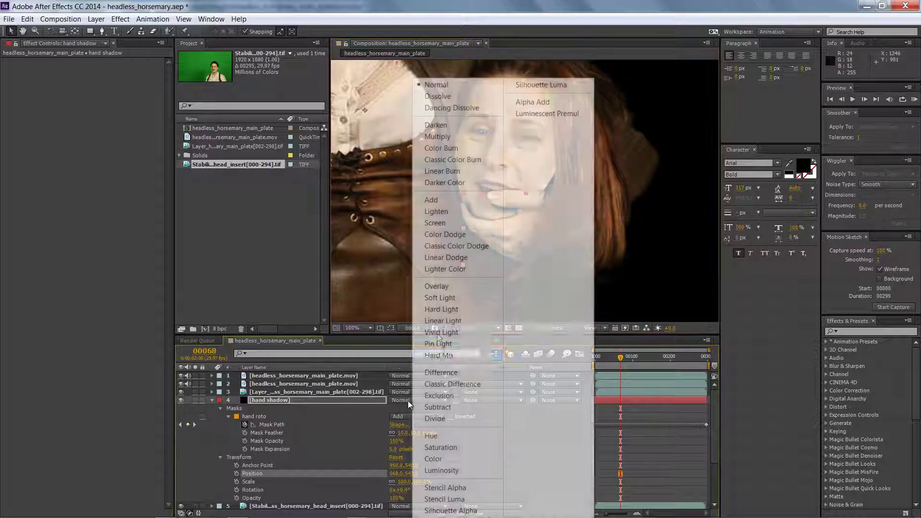
{"action": "left_click", "coordinate": [434, 79]}
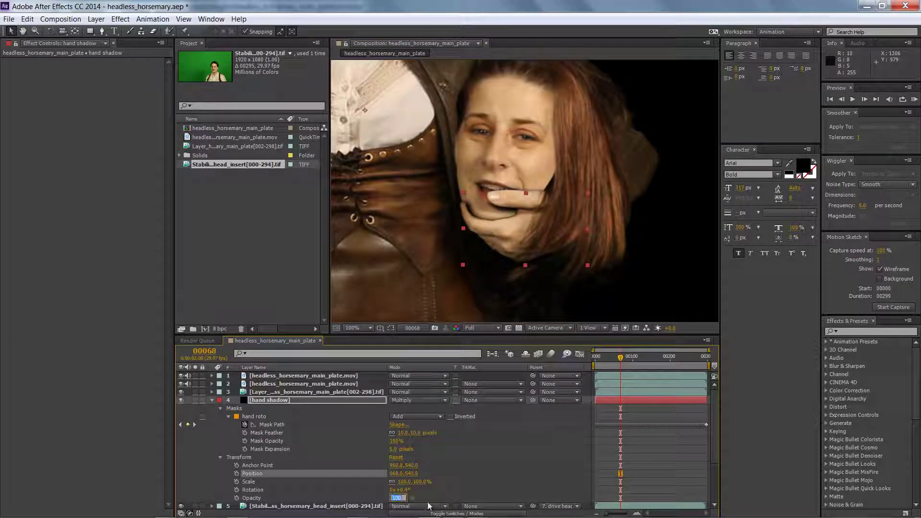
{"action": "left_click", "coordinate": [444, 495]}
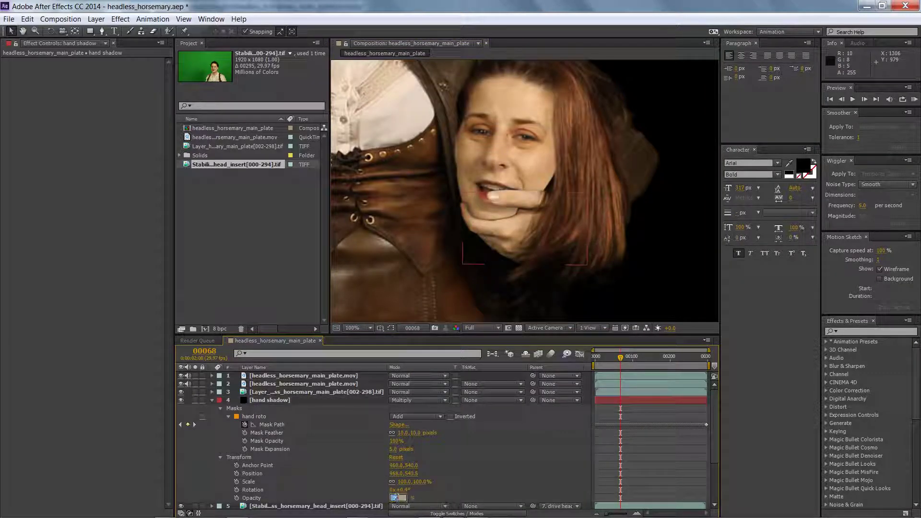
{"action": "left_click", "coordinate": [437, 493]}
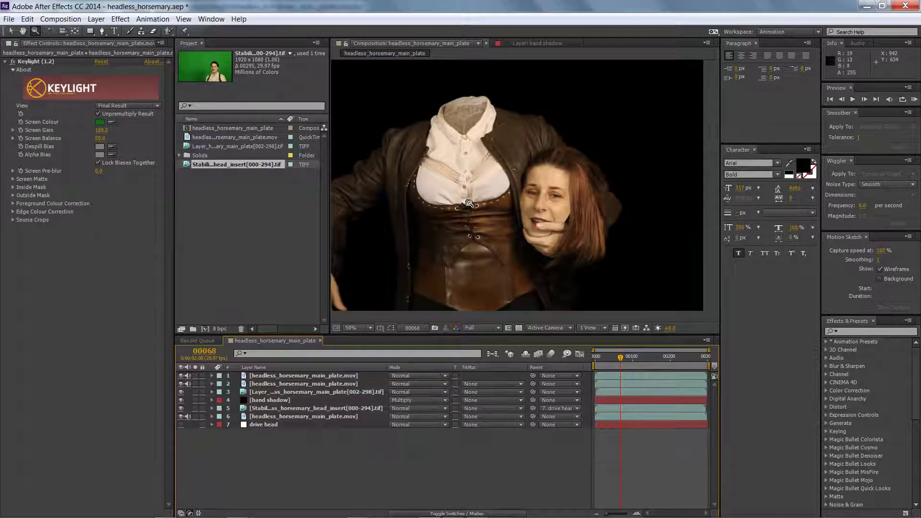
- Create a white FFFFFF solid at 1920 × 1080 and set its blending mode to Multiply
{"action": "left_click", "coordinate": [96, 19]}
{"action": "mouse_move", "coordinate": [108, 32]}
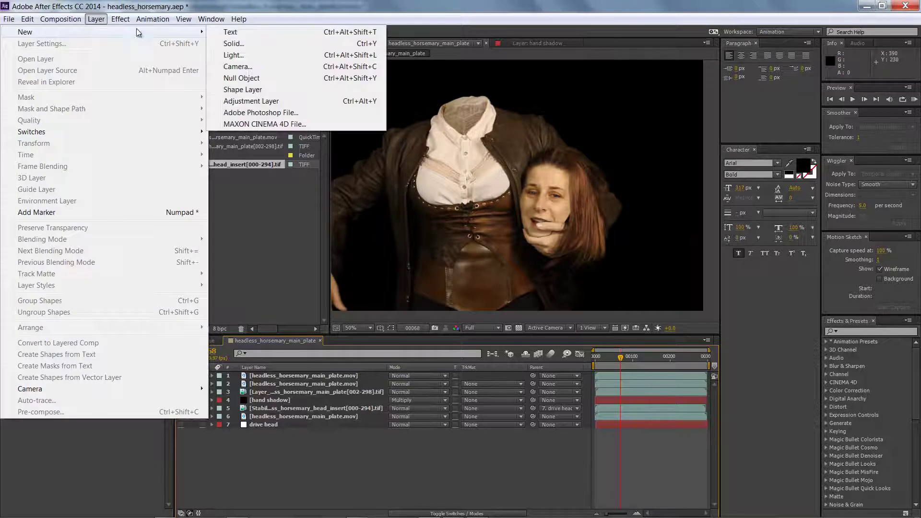
{"action": "left_click", "coordinate": [234, 43]}
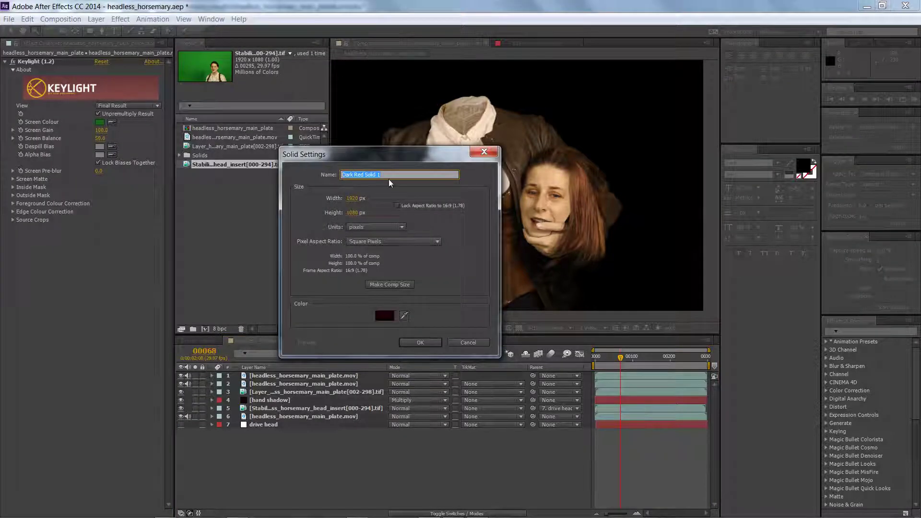
{"action": "left_click", "coordinate": [385, 316]}
{"action": "left_click_drag", "start_coordinate": [187, 197], "coordinate": [87, 159]}
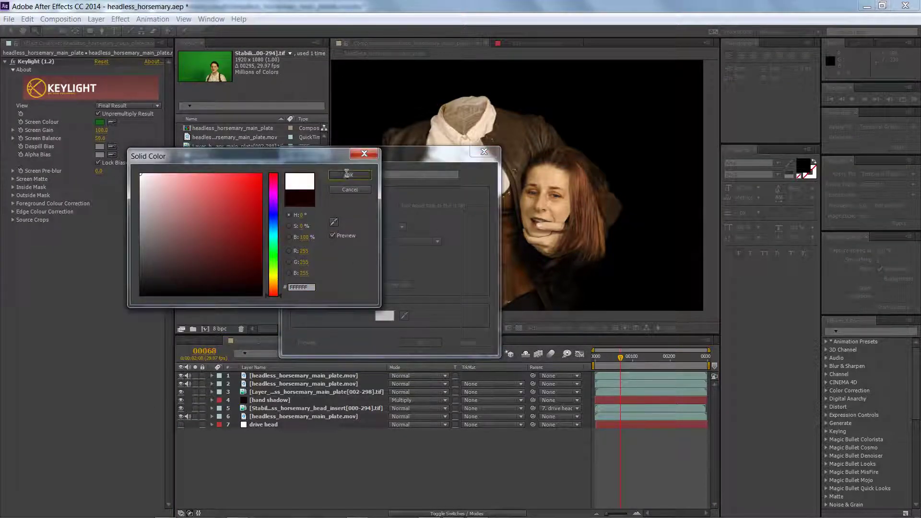
{"action": "left_click", "coordinate": [348, 176]}
{"action": "left_click", "coordinate": [439, 342]}
{"action": "left_click", "coordinate": [417, 375]}
{"action": "left_click", "coordinate": [428, 137]}
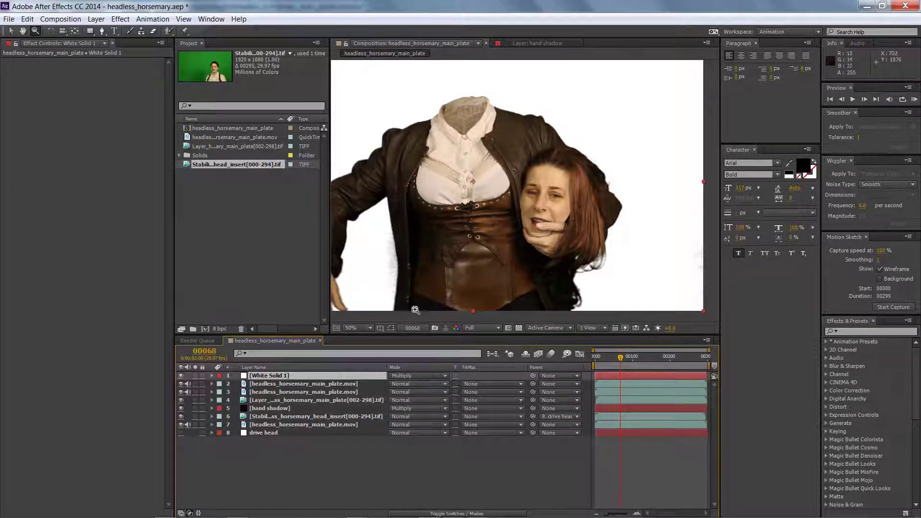
- Rename the white solid "face shadow" and place it directly beneath the hand shadow layer
{"action": "right_click", "coordinate": [277, 376]}
{"action": "left_click", "coordinate": [326, 513]}
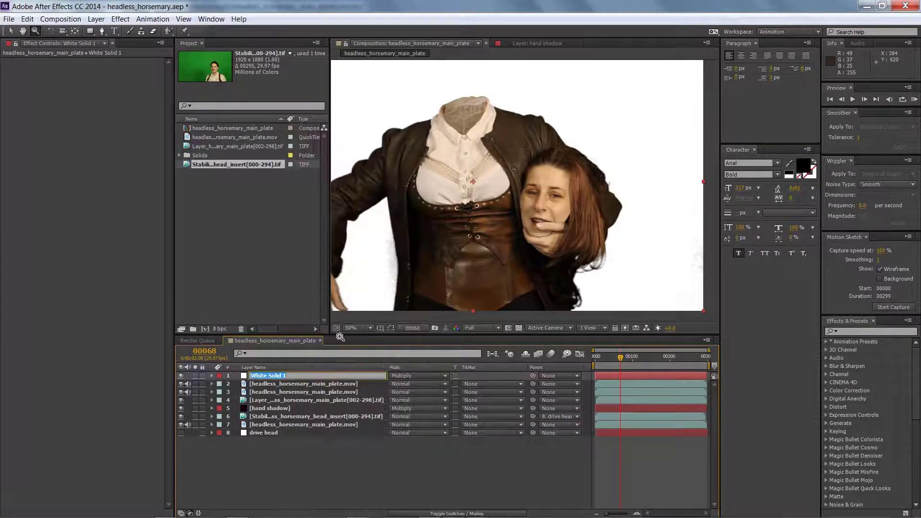
{"action": "type", "text": "face shadow"}
{"action": "key", "text": "Return"}
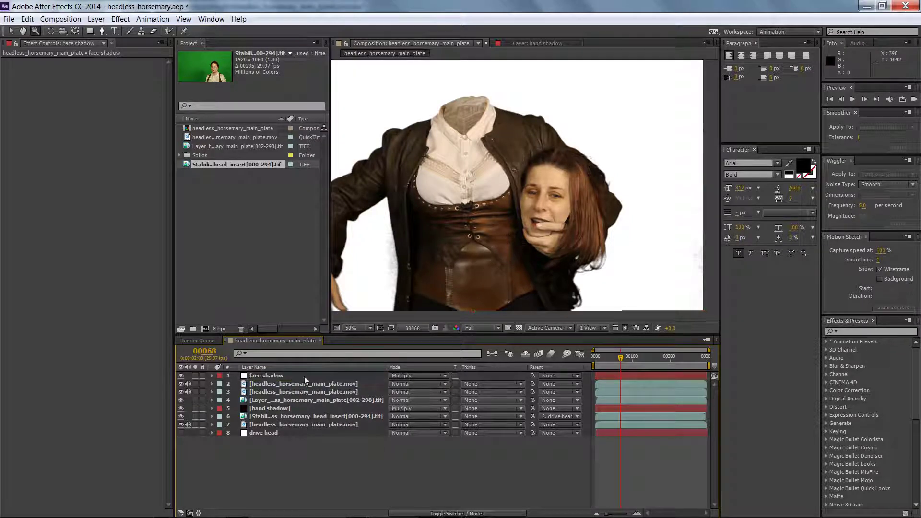
{"action": "left_click_drag", "start_coordinate": [271, 375], "coordinate": [273, 411]}
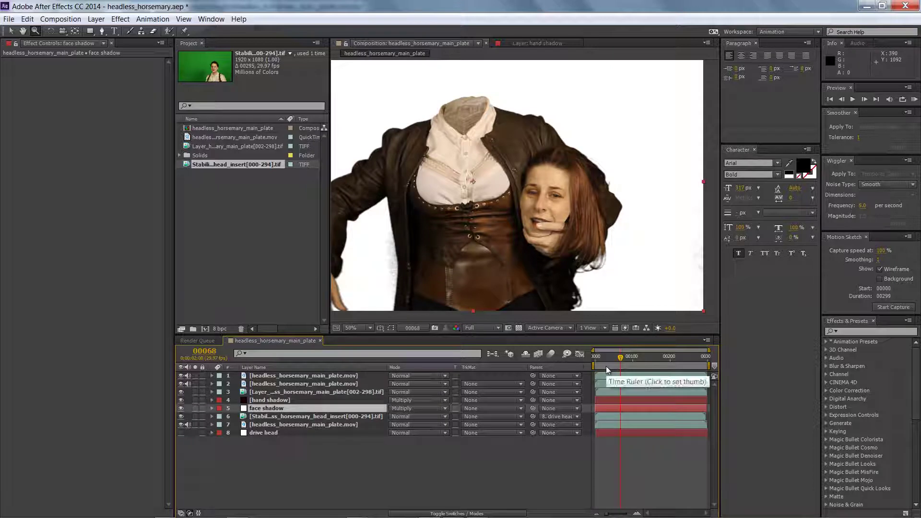
- Duplicate the face shadow layer and use the upper copy as an alpha track matte for the original
{"action": "right_click", "coordinate": [270, 408]}
{"action": "left_click", "coordinate": [266, 413]}
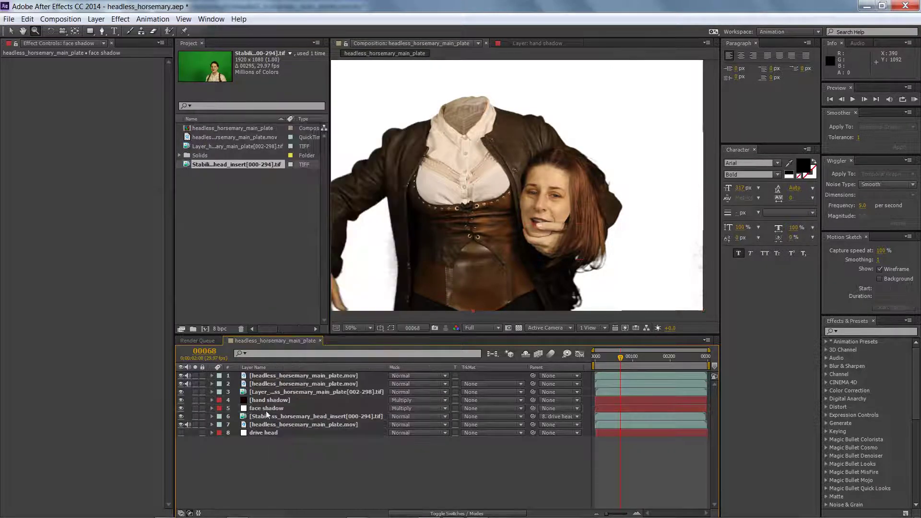
{"action": "left_click", "coordinate": [266, 410]}
{"action": "key", "text": "ctrl+d"}
{"action": "left_click", "coordinate": [475, 416]}
{"action": "left_click", "coordinate": [484, 433]}
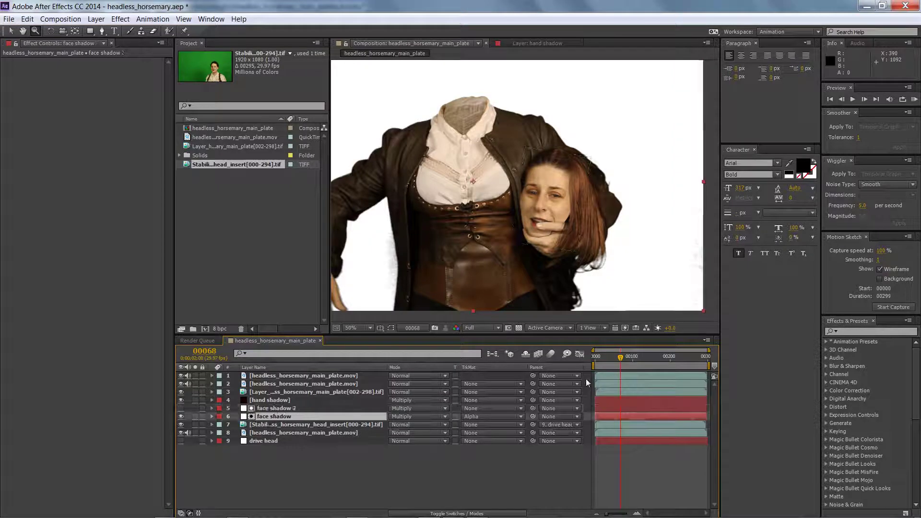
- Apply Gradient Ramp to the matted face shadow layer and place its start and end points around the held face
{"action": "left_click", "coordinate": [117, 20]}
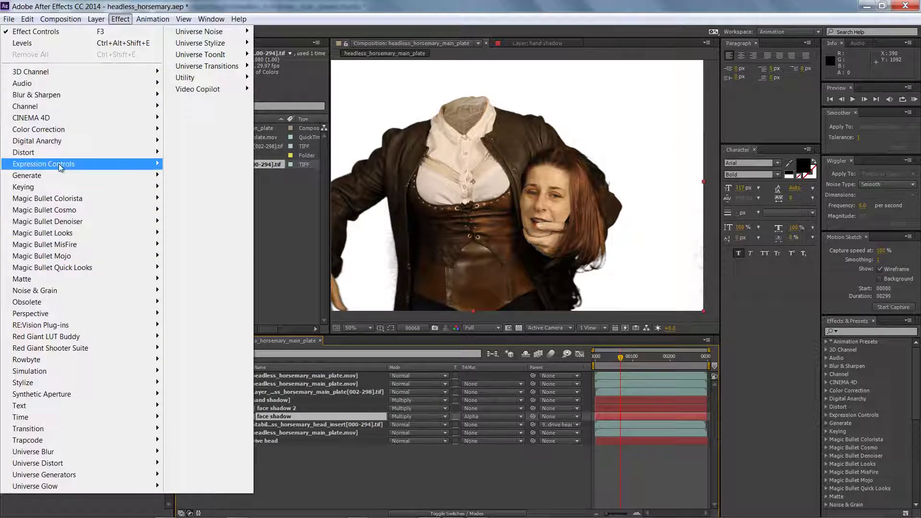
{"action": "mouse_move", "coordinate": [67, 175]}
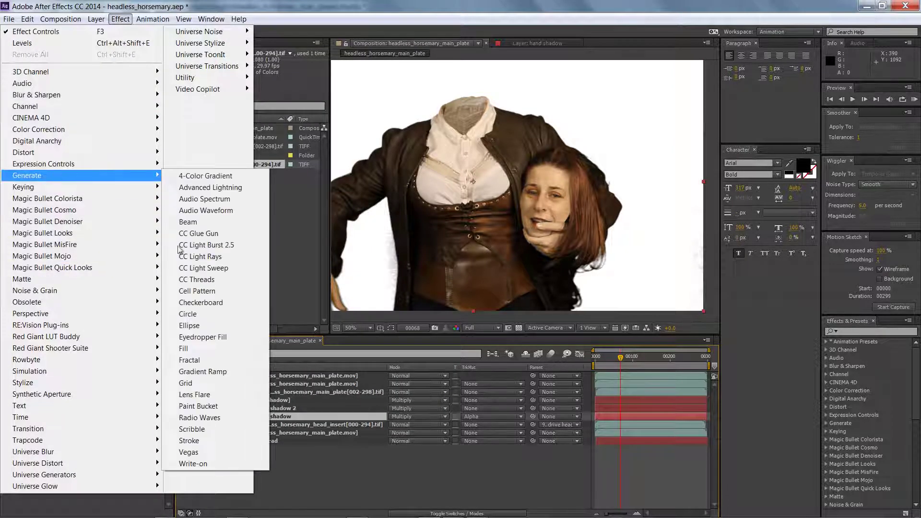
{"action": "left_click", "coordinate": [203, 372]}
{"action": "left_click_drag", "start_coordinate": [473, 61], "coordinate": [545, 222]}
{"action": "left_click", "coordinate": [99, 85]}
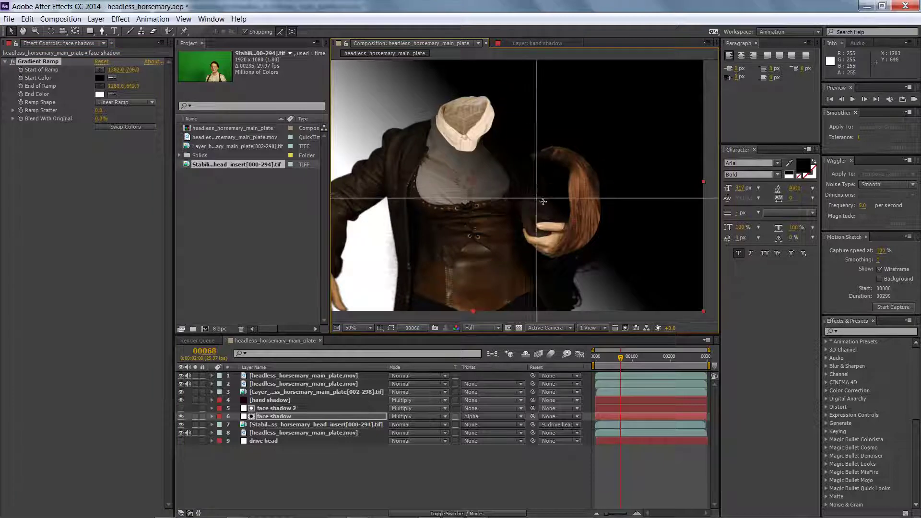
{"action": "left_click", "coordinate": [552, 217]}
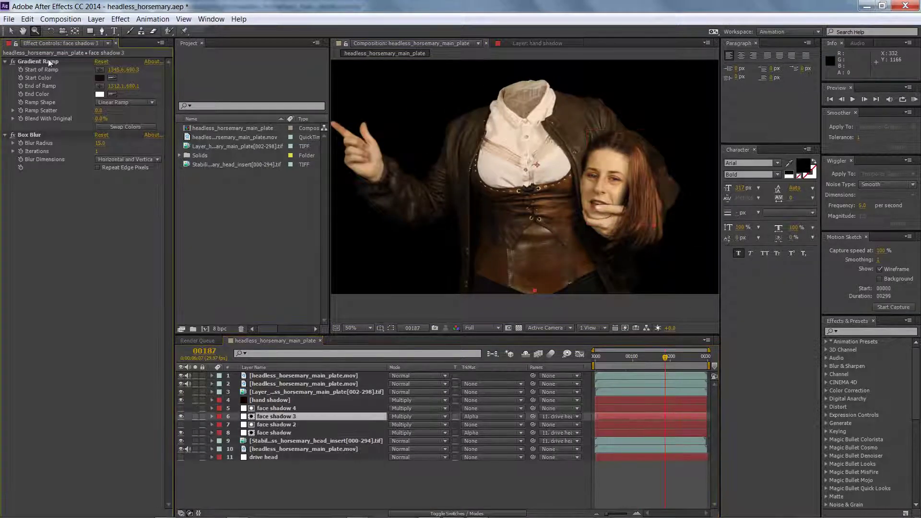
- Reposition the Gradient Ramp start and end points on face shadow 3 around the chin and fingers of the held head
{"action": "left_click", "coordinate": [48, 61]}
{"action": "key", "text": "v"}
{"action": "left_click_drag", "start_coordinate": [627, 203], "coordinate": [609, 224]}
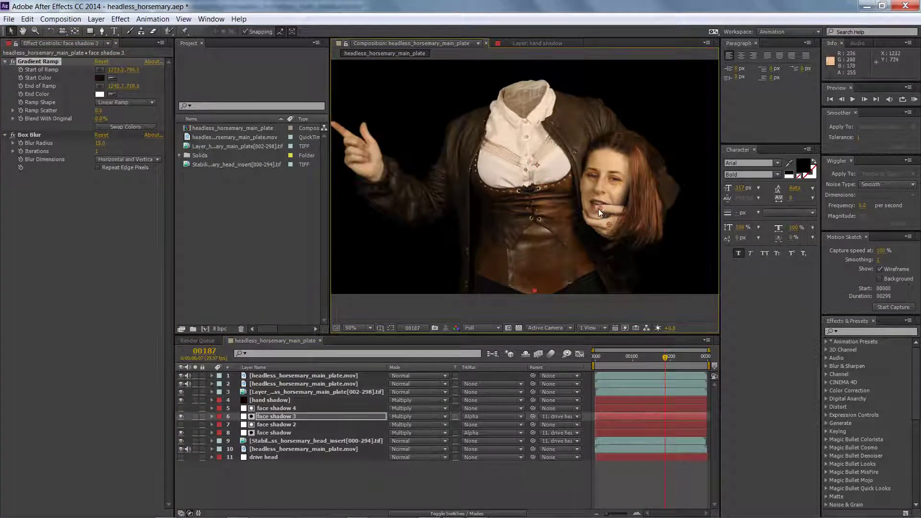
- Delete the face and chin masks from the face shadow 4 matte layer
{"action": "left_click", "coordinate": [212, 417]}
{"action": "left_click", "coordinate": [212, 417]}
{"action": "left_click", "coordinate": [212, 408]}
{"action": "left_click", "coordinate": [221, 416]}
{"action": "left_click", "coordinate": [246, 433]}
{"action": "key", "text": "Delete"}
{"action": "key", "text": "ctrl+z"}
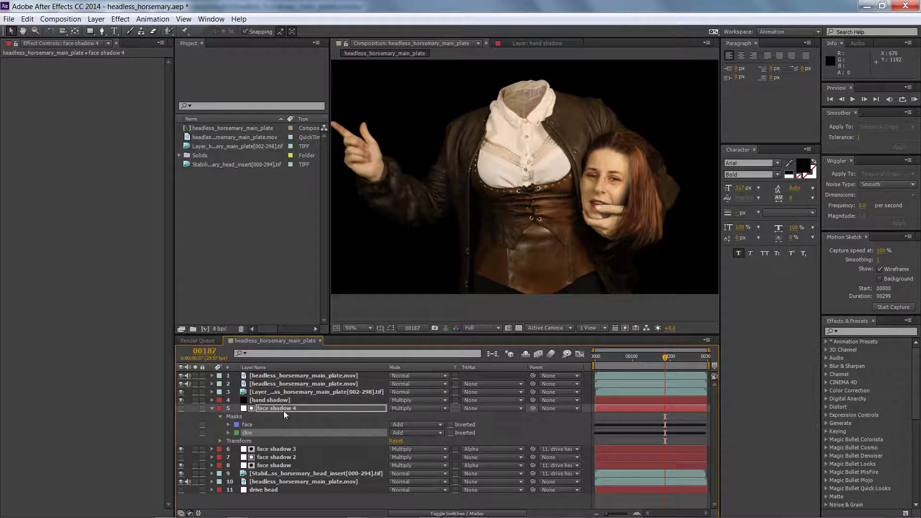
{"action": "left_click", "coordinate": [247, 425]}
{"action": "left_click", "coordinate": [248, 432], "text": "shift"}
{"action": "key", "text": "Delete"}
- At frame 0, copy the face track mask from the bottom headless_horsemary_main_plate.mov layer
{"action": "left_click_drag", "start_coordinate": [629, 359], "coordinate": [592, 360]}
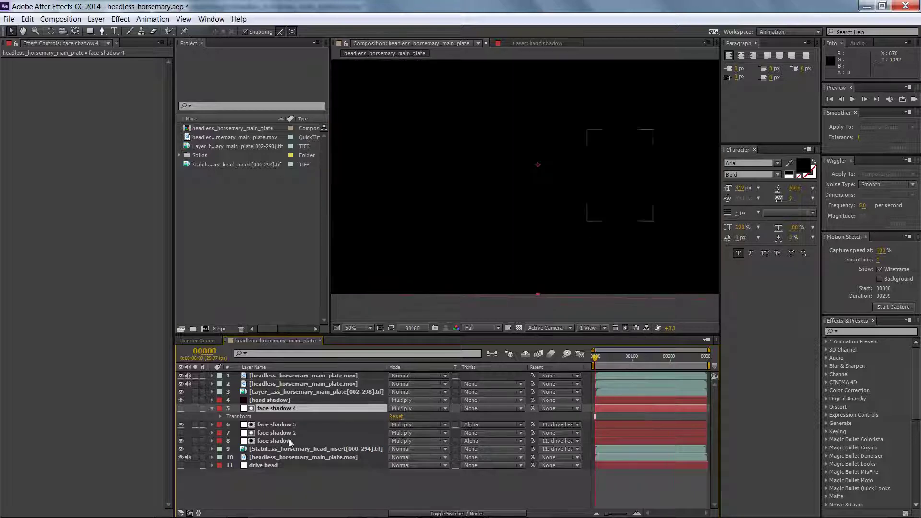
{"action": "left_click", "coordinate": [256, 459]}
{"action": "left_click", "coordinate": [212, 458]}
{"action": "scroll", "coordinate": [221, 456], "scroll_direction": "down", "scroll_amount": 3}
{"action": "left_click", "coordinate": [248, 449]}
{"action": "scroll", "coordinate": [296, 434], "scroll_direction": "up", "scroll_amount": 3}
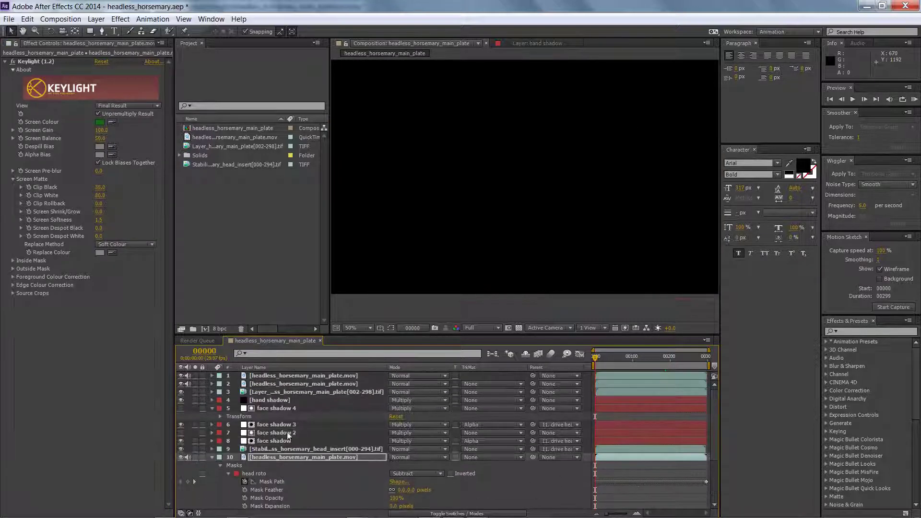
- Paste the face track mask onto face shadow 4 and set its mask mode to Add
{"action": "left_click", "coordinate": [301, 409]}
{"action": "key", "text": "ctrl+v"}
{"action": "left_click", "coordinate": [624, 357]}
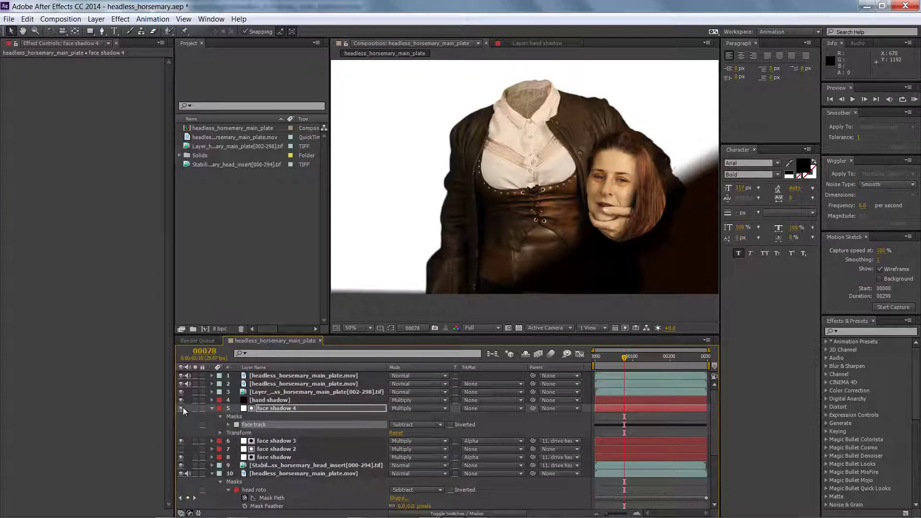
{"action": "left_click", "coordinate": [416, 424]}
{"action": "left_click", "coordinate": [420, 446]}
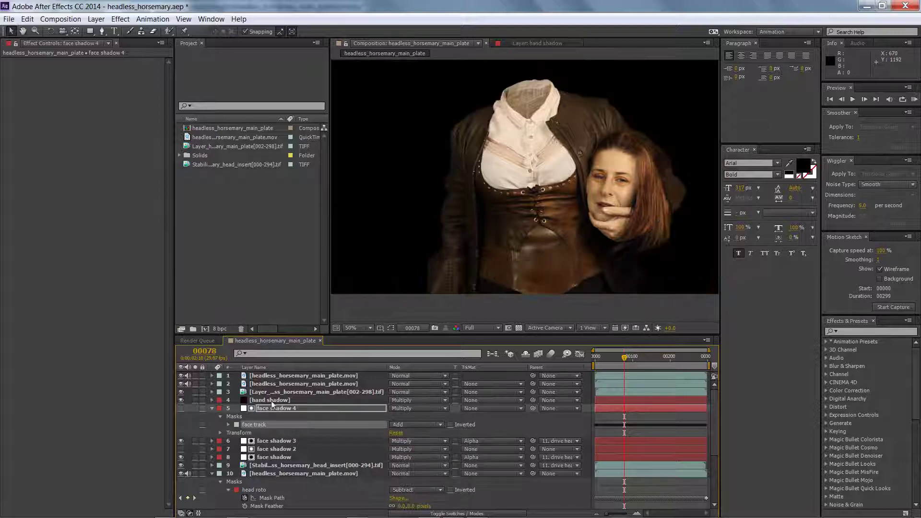
- Refine the Gradient Ramp points of face shadow 3 beside the fingers and toggle the shadow's visibility to compare
{"action": "left_click", "coordinate": [271, 441]}
{"action": "left_click", "coordinate": [610, 223]}
{"action": "left_click", "coordinate": [126, 229]}
{"action": "left_click", "coordinate": [183, 425]}
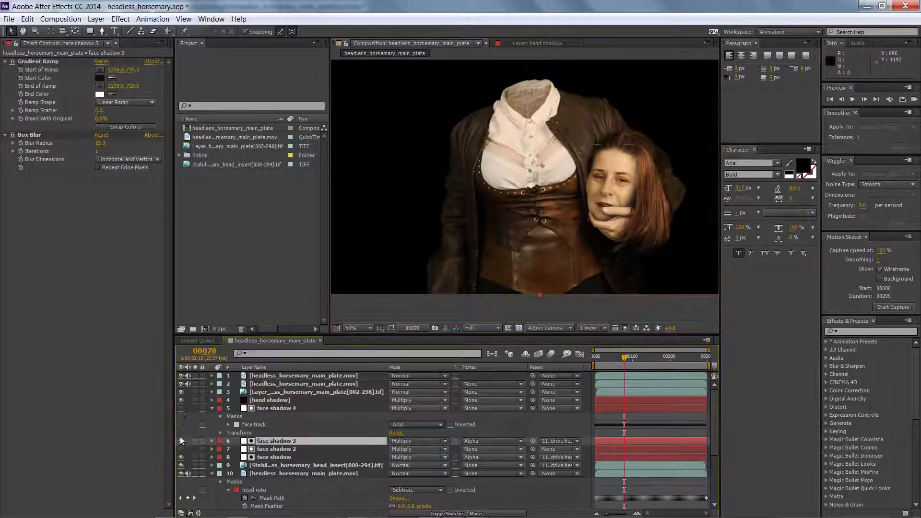
{"action": "scroll", "coordinate": [514, 260], "scroll_direction": "up", "scroll_amount": 2}
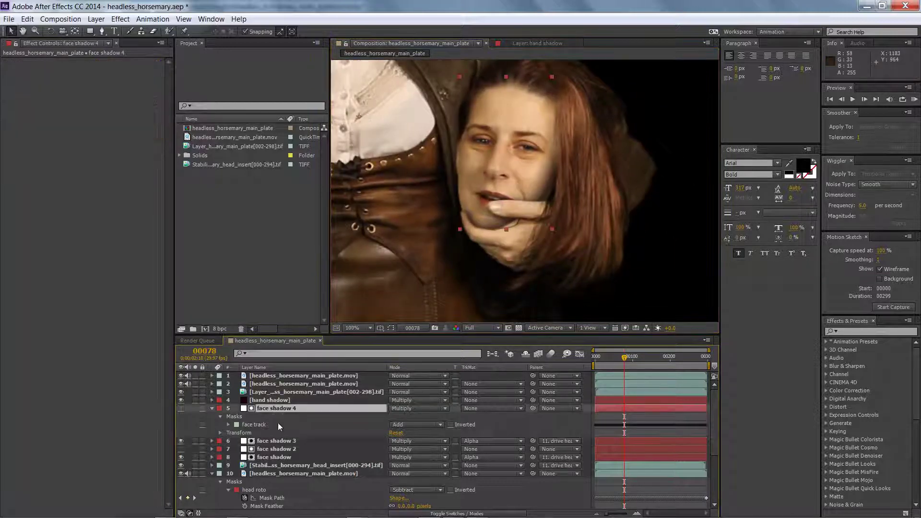
{"action": "left_click", "coordinate": [256, 424]}
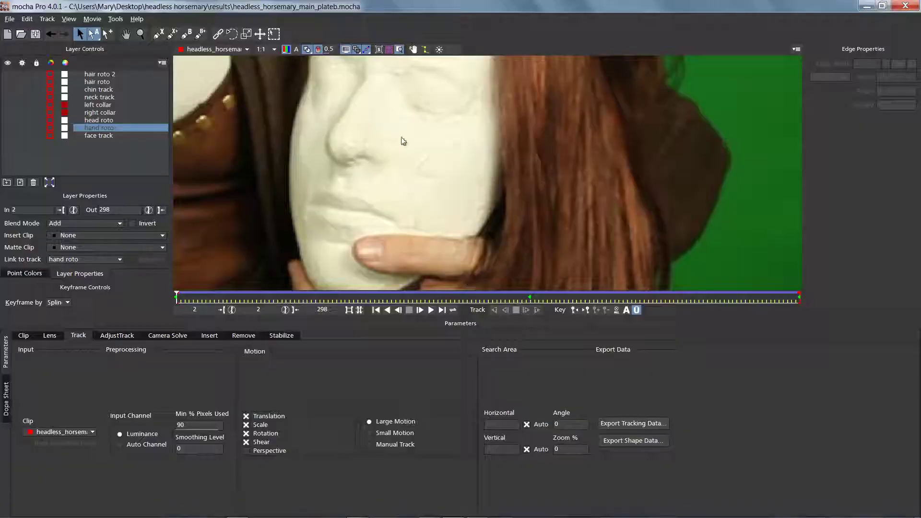
- Switch to mocha Pro and draw X-splines around the green background on both sides of the performer within one new layer
{"action": "left_click", "coordinate": [373, 217]}
{"action": "scroll", "coordinate": [374, 217], "scroll_direction": "down", "scroll_amount": 5}
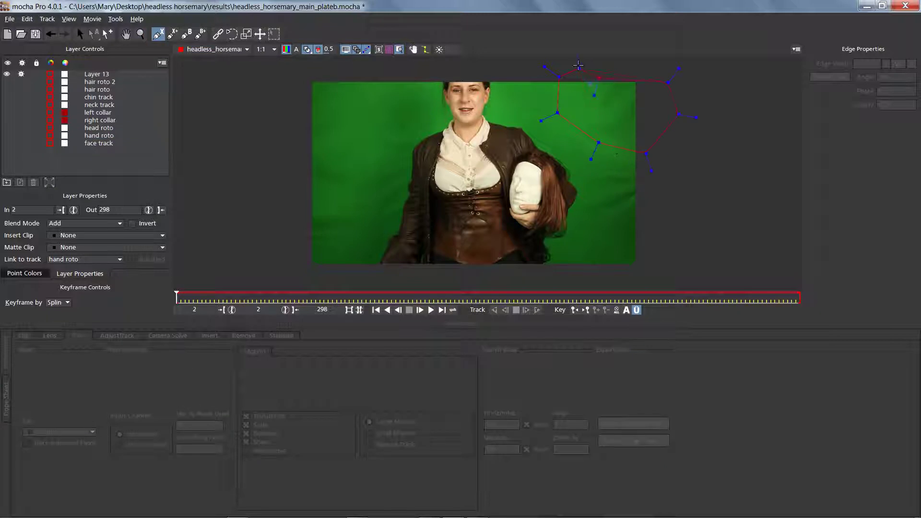
{"action": "left_click", "coordinate": [578, 65]}
{"action": "left_click", "coordinate": [172, 34]}
{"action": "left_click", "coordinate": [288, 93]}
{"action": "left_click", "coordinate": [280, 164]}
{"action": "left_click", "coordinate": [341, 98]}
{"action": "left_click", "coordinate": [326, 72]}
{"action": "left_click", "coordinate": [301, 82]}
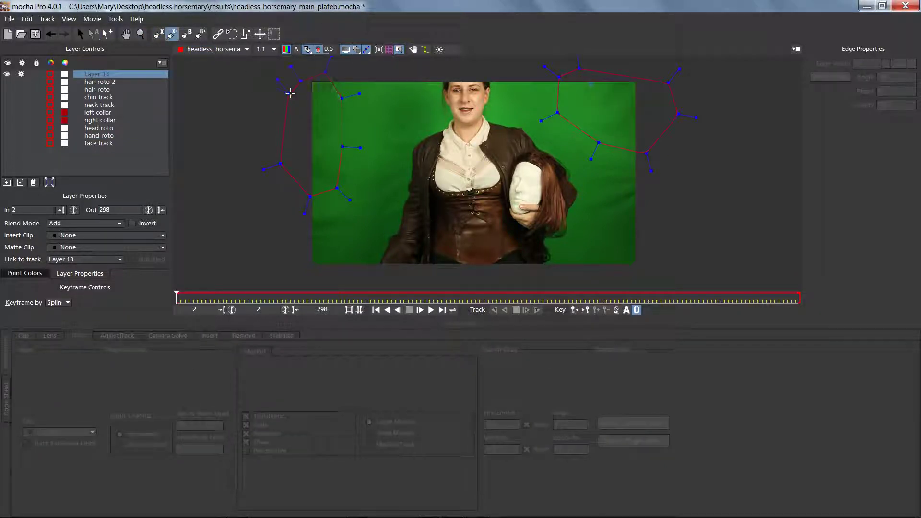
{"action": "right_click", "coordinate": [301, 81]}
- Rename the new background layer "bg track" and exclude Shear from its tracked motion
{"action": "double_click", "coordinate": [111, 74]}
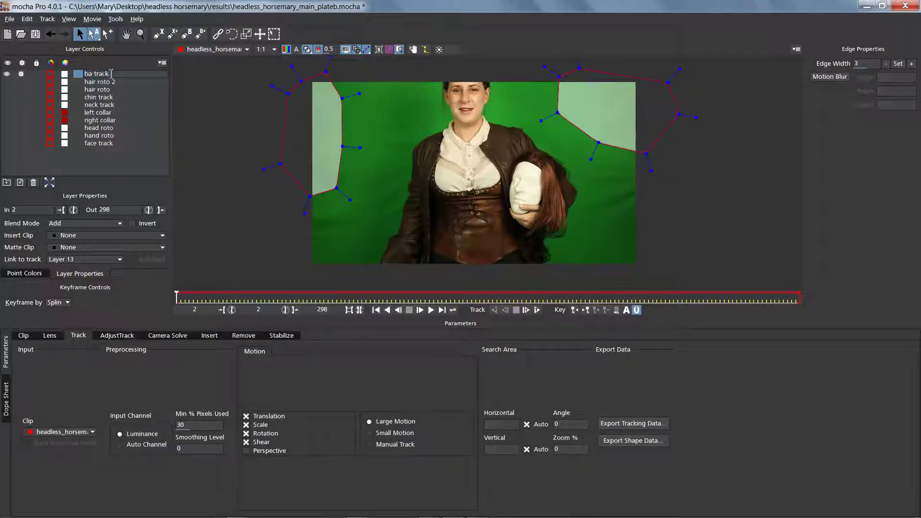
{"action": "left_click", "coordinate": [217, 136]}
{"action": "left_click", "coordinate": [288, 161]}
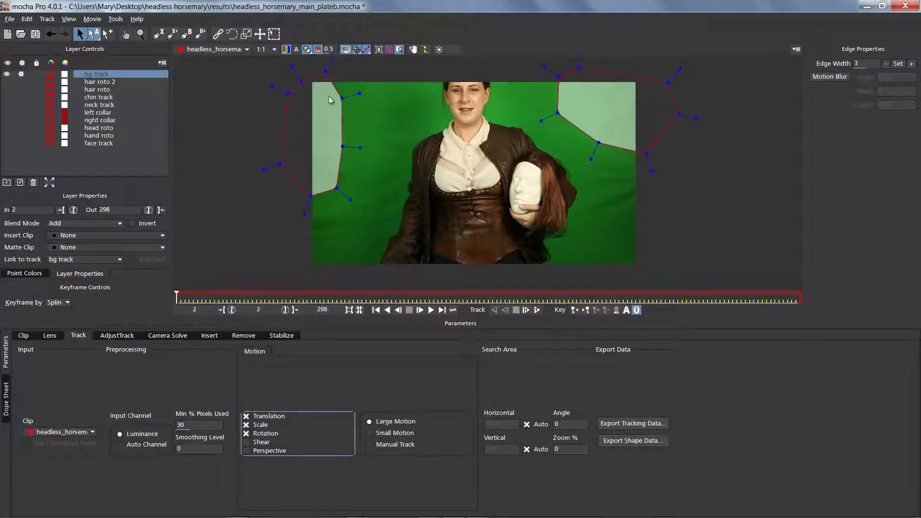
- Track the bg track layer forward with surface and grid shown, and copy its After Effects Transform Data to the clipboard
{"action": "left_click", "coordinate": [307, 50]}
{"action": "left_click", "coordinate": [537, 310]}
{"action": "left_click", "coordinate": [379, 50]}
{"action": "left_click", "coordinate": [389, 50]}
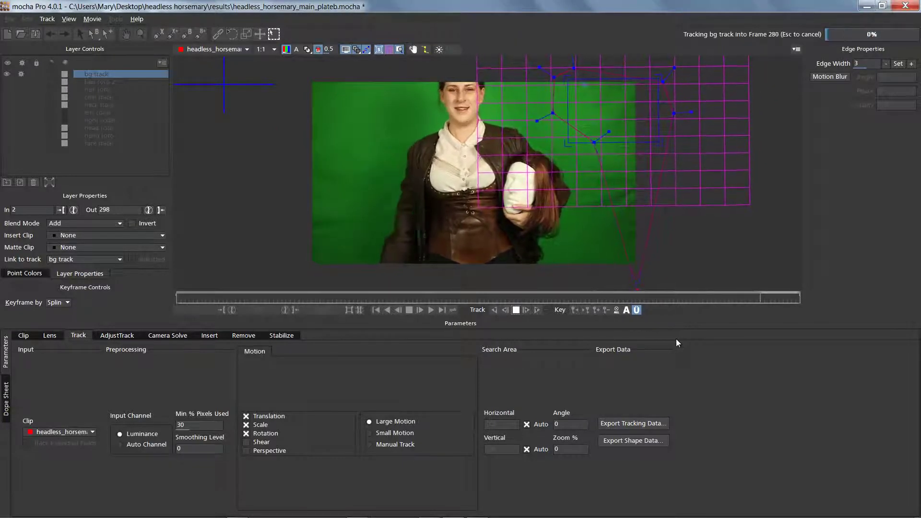
{"action": "left_click", "coordinate": [642, 423]}
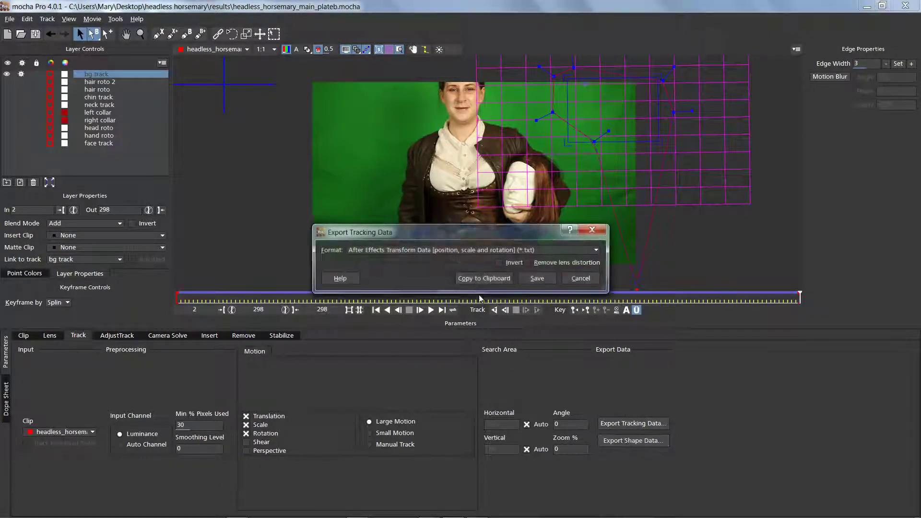
{"action": "left_click", "coordinate": [475, 279]}
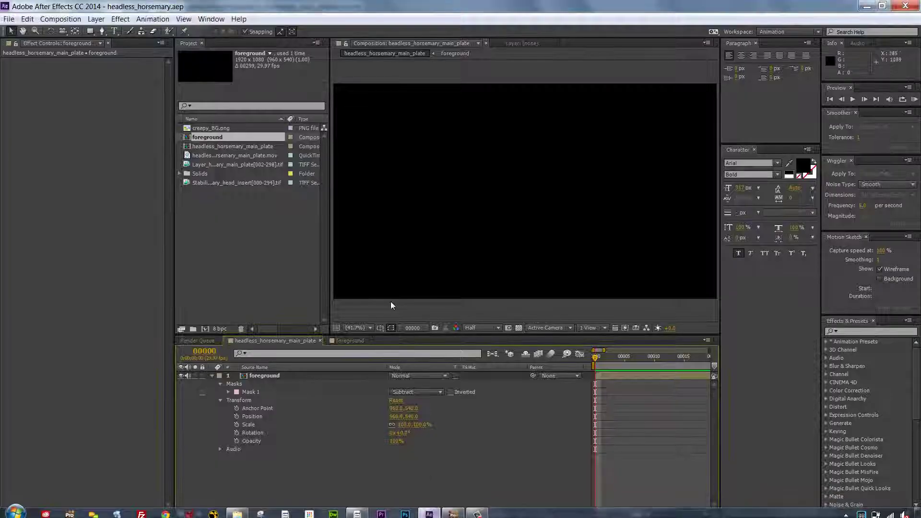
- In After Effects, create a null object in headless_horsemary_main_plate at frame 0 and paste the background tracking data onto it
{"action": "left_click", "coordinate": [96, 18]}
{"action": "mouse_move", "coordinate": [94, 30]}
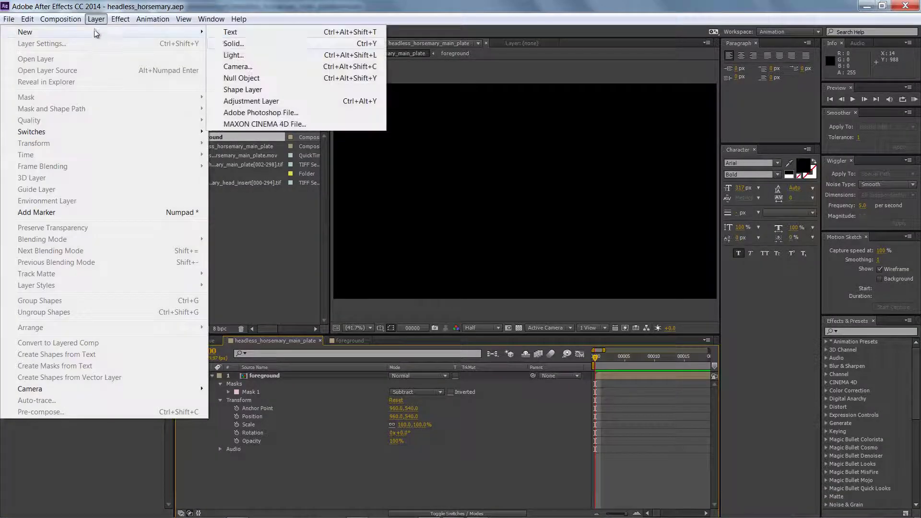
{"action": "left_click", "coordinate": [237, 80]}
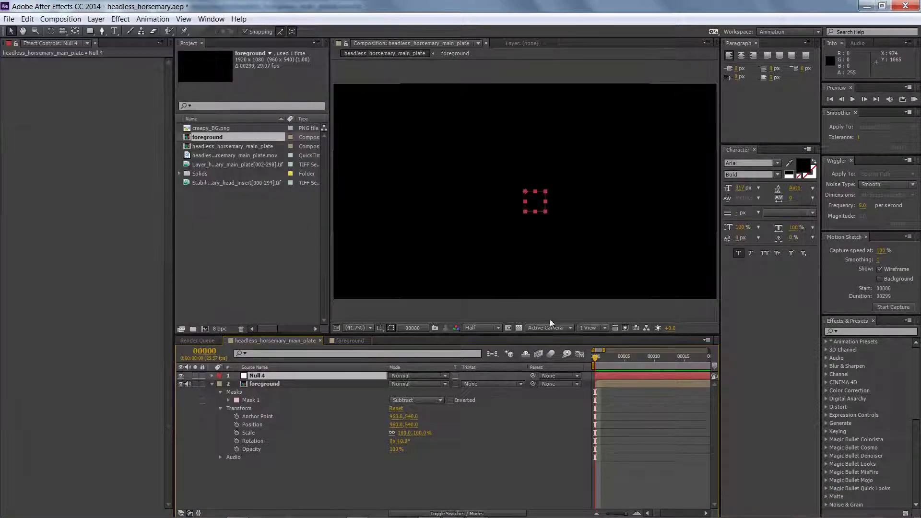
{"action": "key", "text": "ctrl+v"}
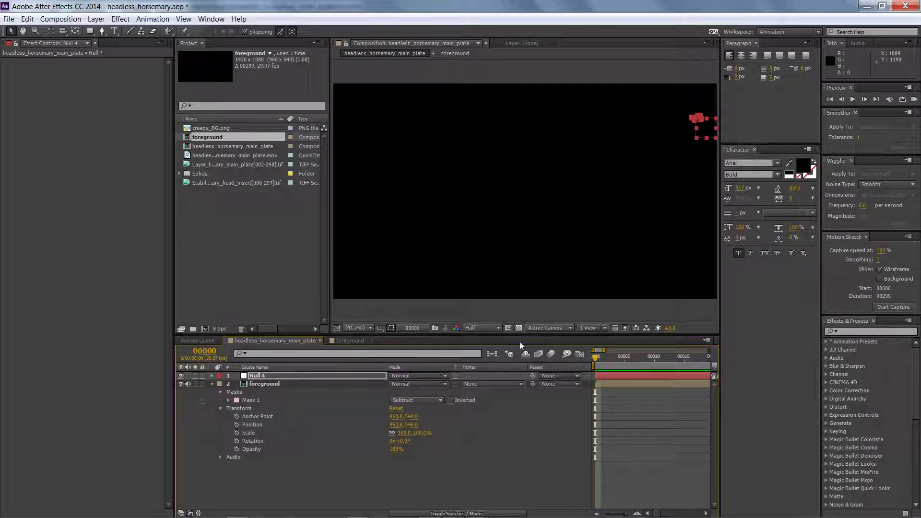
{"action": "left_click_drag", "start_coordinate": [600, 357], "coordinate": [621, 348]}
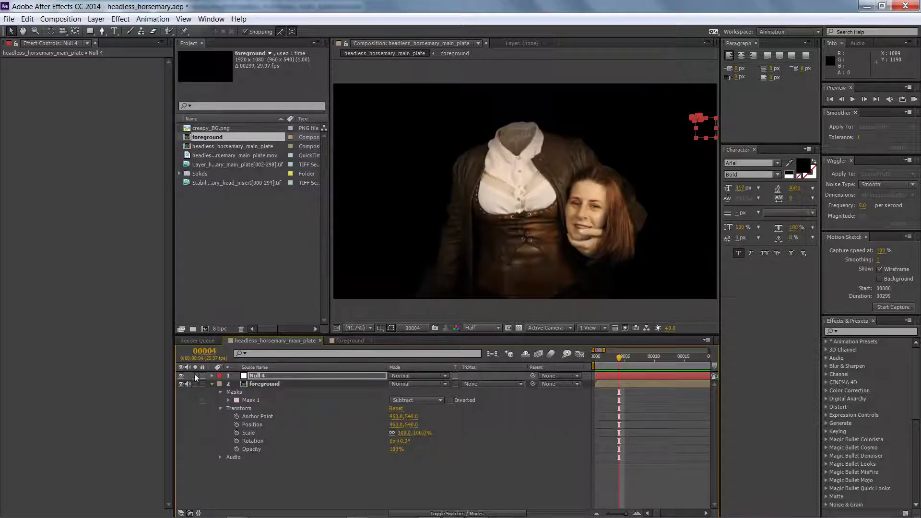
- Rename the tracked null "background track"
{"action": "right_click", "coordinate": [254, 379]}
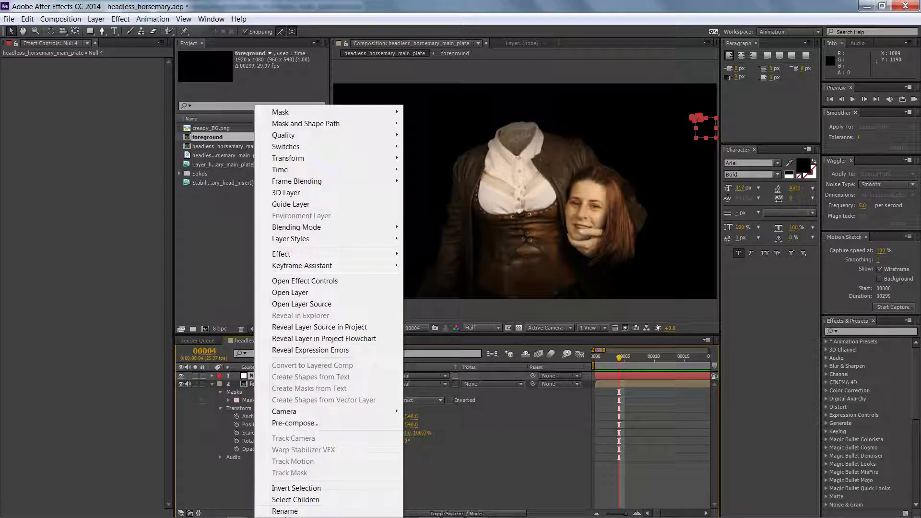
{"action": "left_click", "coordinate": [284, 511]}
{"action": "type", "text": "back"}
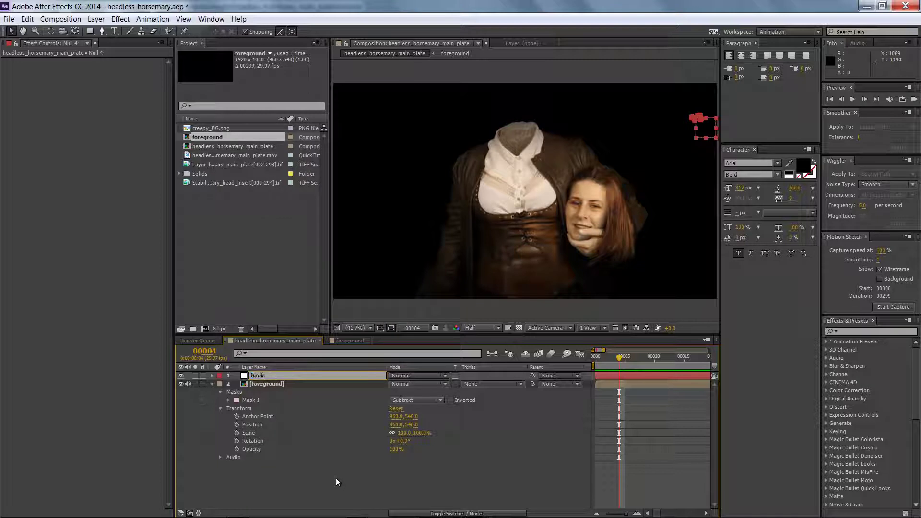
{"action": "type", "text": "ground track"}
{"action": "key", "text": "Return"}
- Import Traugers-farm-bucks-county-large.jpg and place it beneath the foreground layer in the main composition
{"action": "right_click", "coordinate": [234, 217]}
{"action": "mouse_move", "coordinate": [254, 278]}
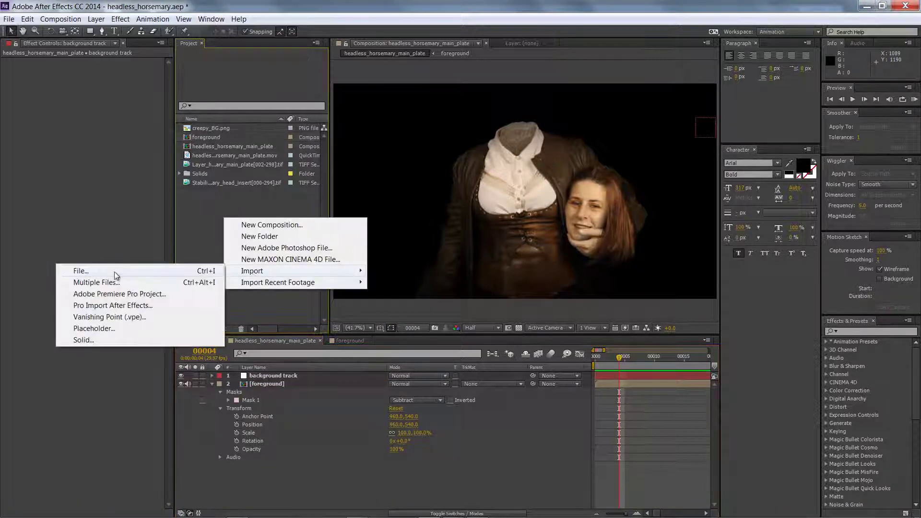
{"action": "left_click", "coordinate": [114, 272]}
{"action": "scroll", "coordinate": [214, 218], "scroll_direction": "down", "scroll_amount": 2}
{"action": "double_click", "coordinate": [276, 218]}
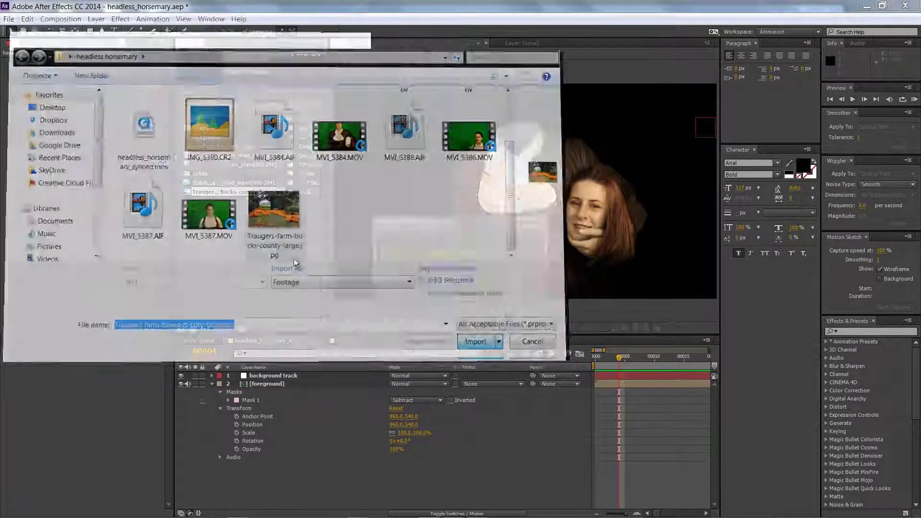
{"action": "left_click_drag", "start_coordinate": [238, 194], "coordinate": [268, 474]}
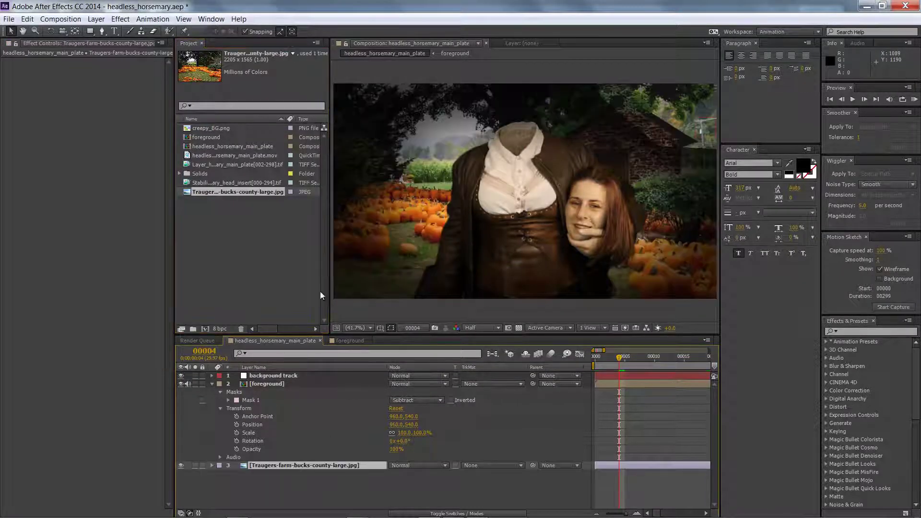
- Move Black Solid 1 from the foreground composition into the main composition, directly above the foreground layer
{"action": "double_click", "coordinate": [273, 384]}
{"action": "scroll", "coordinate": [278, 392], "scroll_direction": "up", "scroll_amount": 3}
{"action": "left_click", "coordinate": [281, 379]}
{"action": "left_click", "coordinate": [240, 341]}
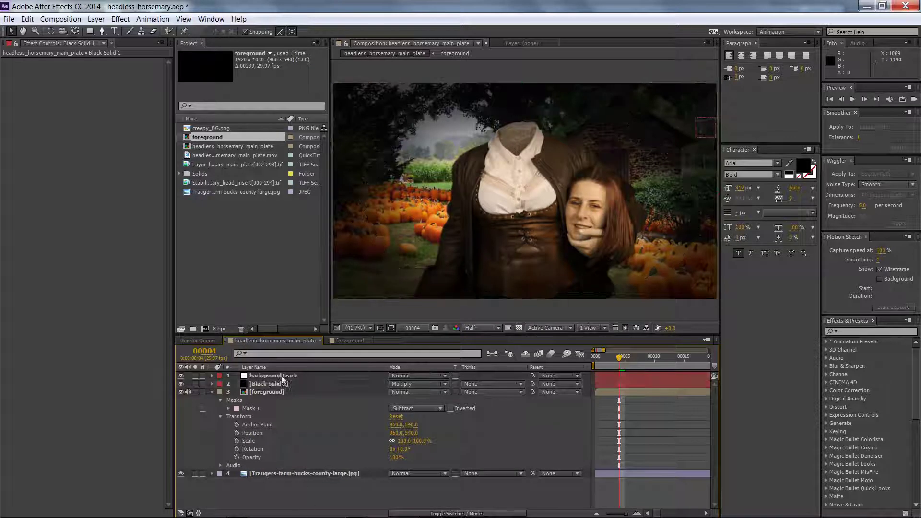
- Move the background track null to the bottom of the layer stack and check the foreground composition's contents
{"action": "left_click", "coordinate": [287, 392]}
{"action": "left_click", "coordinate": [599, 364]}
{"action": "left_click_drag", "start_coordinate": [599, 364], "coordinate": [606, 362]}
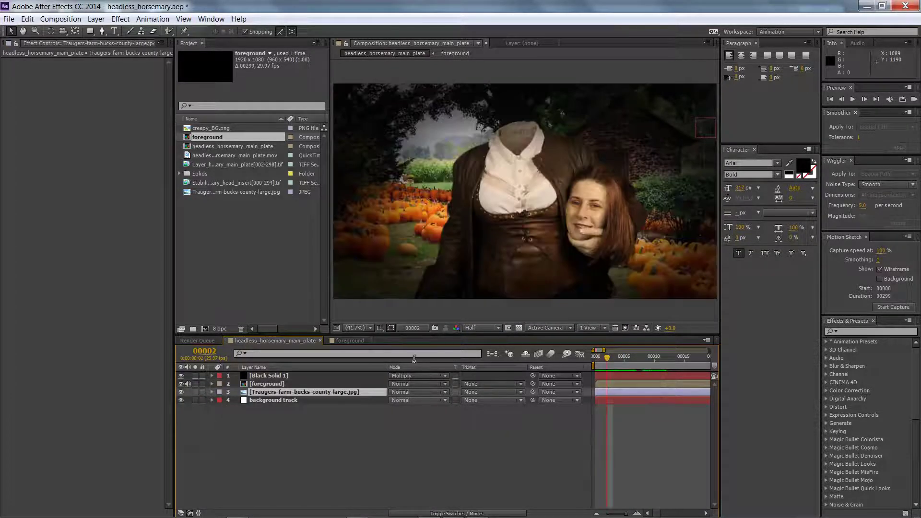
{"action": "left_click", "coordinate": [357, 342]}
{"action": "scroll", "coordinate": [315, 403], "scroll_direction": "down", "scroll_amount": 1}
{"action": "left_click", "coordinate": [280, 341]}
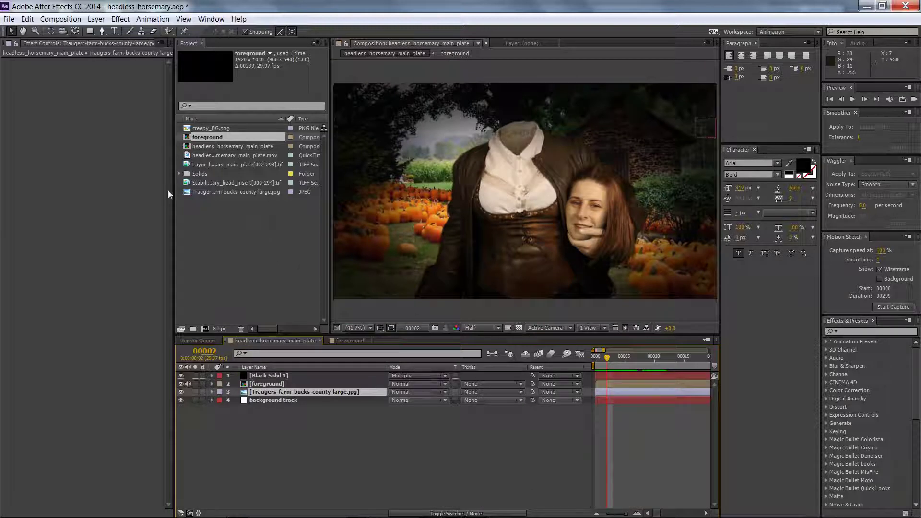
{"action": "left_click", "coordinate": [267, 376]}
{"action": "left_click", "coordinate": [212, 375]}
{"action": "left_click", "coordinate": [220, 384]}
{"action": "left_click", "coordinate": [220, 384]}
- Scale the pumpkin farm image to 126% and reposition it so it extends past every edge of the frame
{"action": "left_click_drag", "start_coordinate": [608, 358], "coordinate": [620, 358]}
{"action": "scroll", "coordinate": [566, 266], "scroll_direction": "down", "scroll_amount": 2}
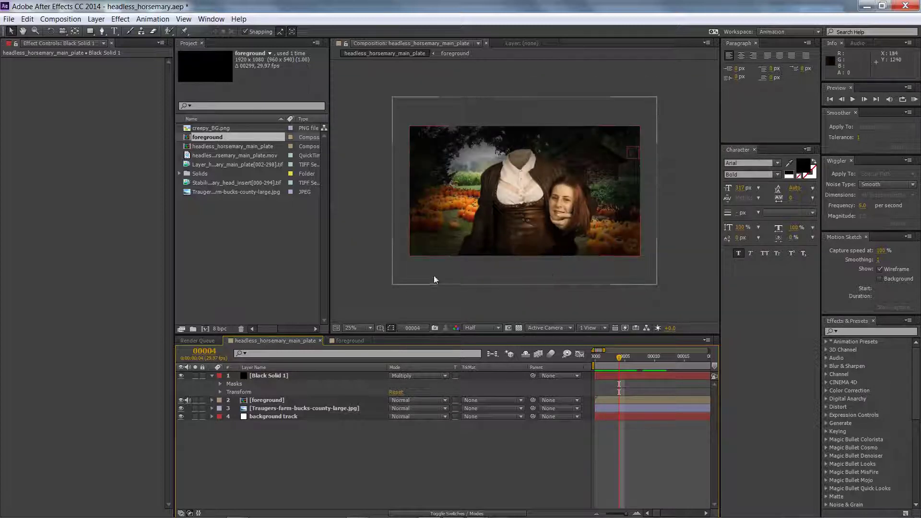
{"action": "left_click", "coordinate": [211, 409]}
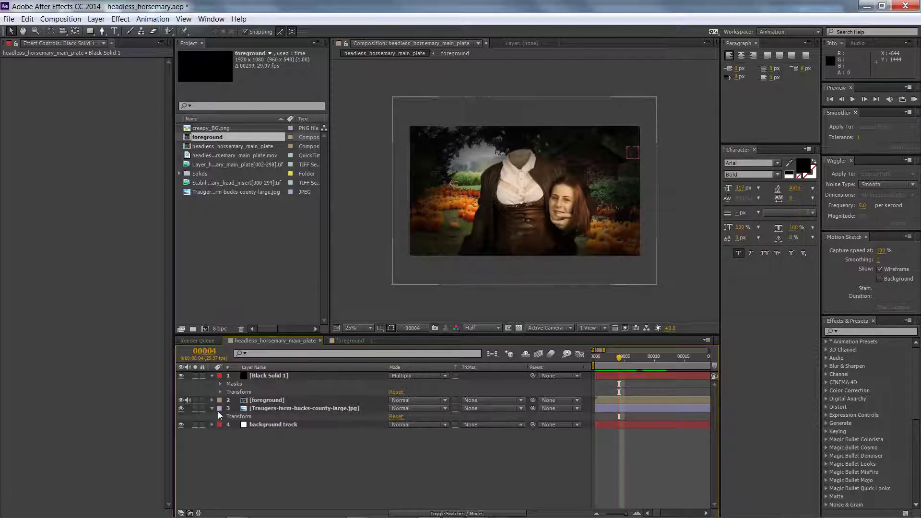
{"action": "left_click_drag", "start_coordinate": [412, 441], "coordinate": [426, 425]}
{"action": "left_click_drag", "start_coordinate": [661, 274], "coordinate": [678, 251]}
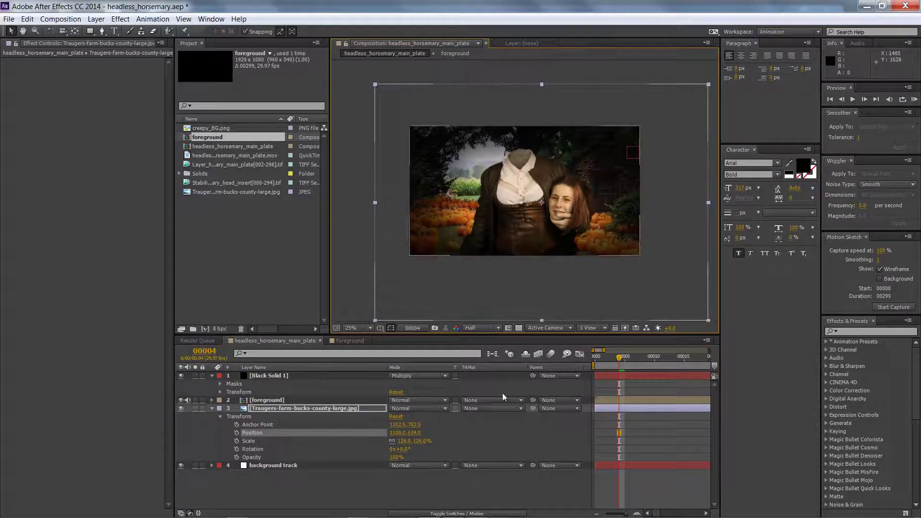
- Parent the pumpkin farm image to the background track null and check its movement at frame 50
{"action": "left_click_drag", "start_coordinate": [533, 408], "coordinate": [263, 465]}
{"action": "left_click_drag", "start_coordinate": [618, 367], "coordinate": [657, 360]}
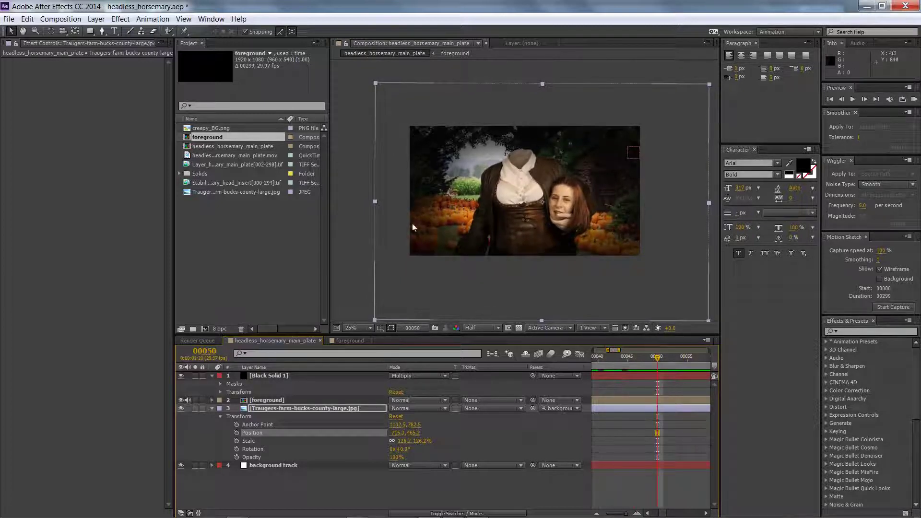
- Apply the Color Balance effect to the pumpkin farm image layer
{"action": "left_click", "coordinate": [272, 410]}
{"action": "left_click", "coordinate": [96, 18]}
{"action": "mouse_move", "coordinate": [121, 18]}
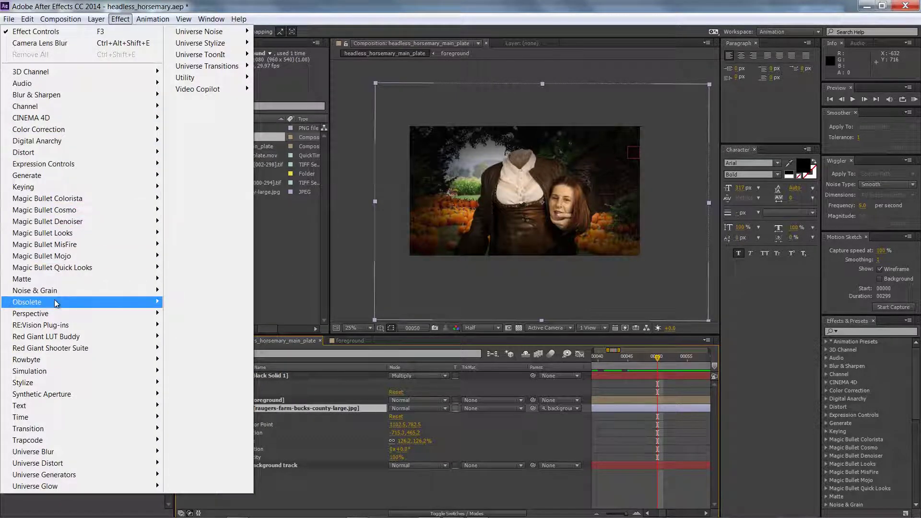
{"action": "mouse_move", "coordinate": [120, 130]}
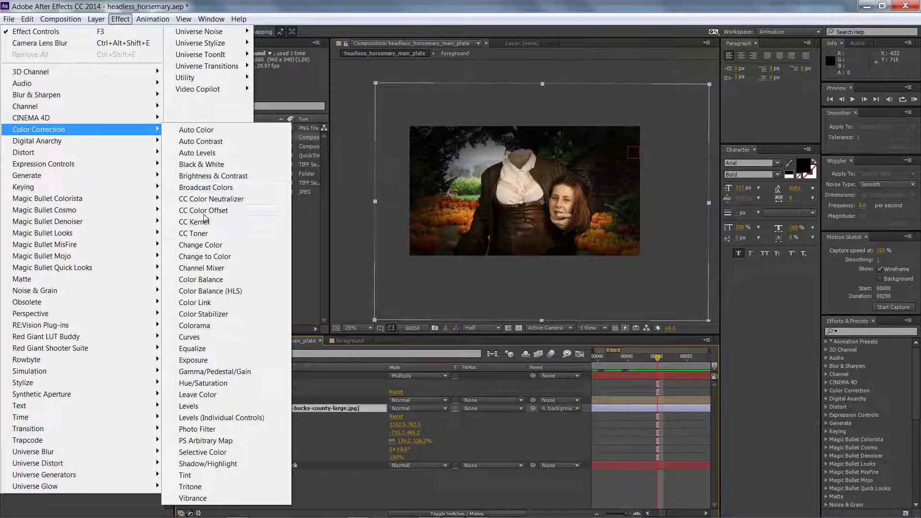
{"action": "left_click", "coordinate": [198, 279]}
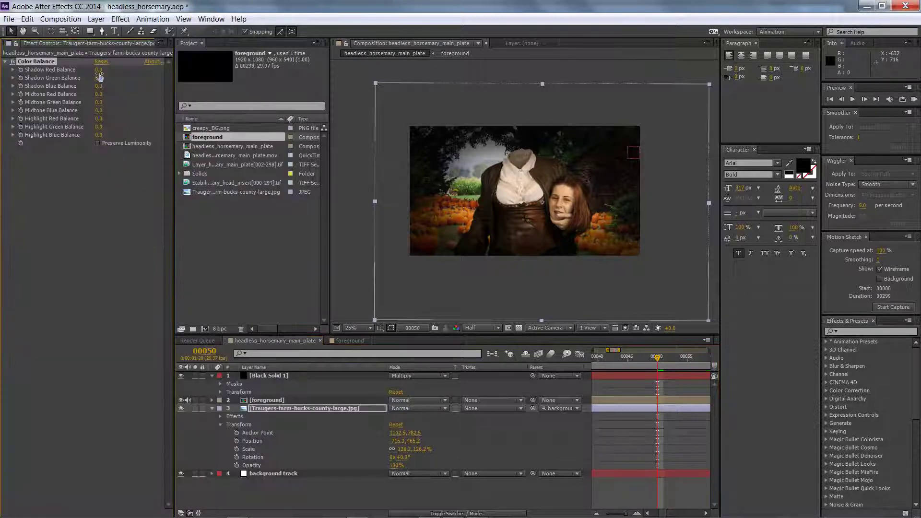
- Tune the pumpkin farm image's shadow, midtone and highlight color balance, and apply Levels to darken it with raised input black and reduced output white
{"action": "left_click_drag", "start_coordinate": [96, 127], "coordinate": [117, 128]}
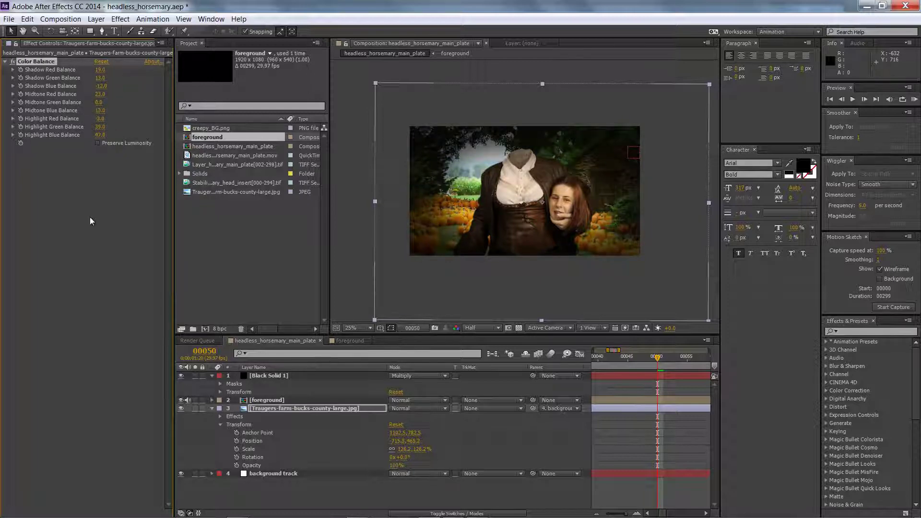
{"action": "left_click", "coordinate": [121, 18]}
{"action": "mouse_move", "coordinate": [72, 177]}
{"action": "left_click", "coordinate": [192, 409]}
{"action": "mouse_move", "coordinate": [84, 211]}
{"action": "left_mouse_down"}
{"action": "mouse_move", "coordinate": [110, 216]}
{"action": "mouse_move", "coordinate": [70, 216]}
{"action": "left_mouse_up"}
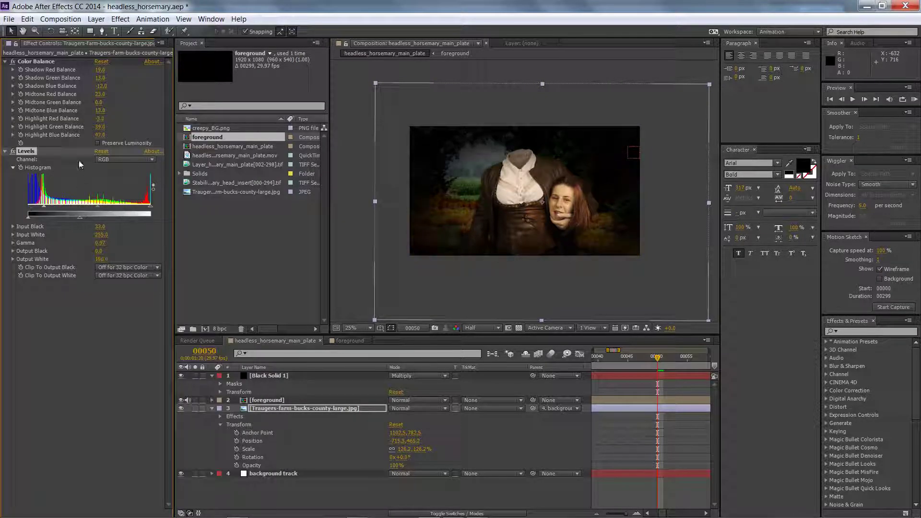
- Apply Hue/Saturation to the farm image with master saturation -59 and lightness -25, and fine-tune its Levels midtones
{"action": "left_click", "coordinate": [120, 19]}
{"action": "mouse_move", "coordinate": [82, 165]}
{"action": "left_click", "coordinate": [192, 326]}
{"action": "left_click_drag", "start_coordinate": [90, 372], "coordinate": [79, 392]}
{"action": "left_click_drag", "start_coordinate": [37, 62], "coordinate": [45, 433]}
{"action": "key", "text": "ctrl+z"}
{"action": "left_click_drag", "start_coordinate": [97, 207], "coordinate": [99, 211]}
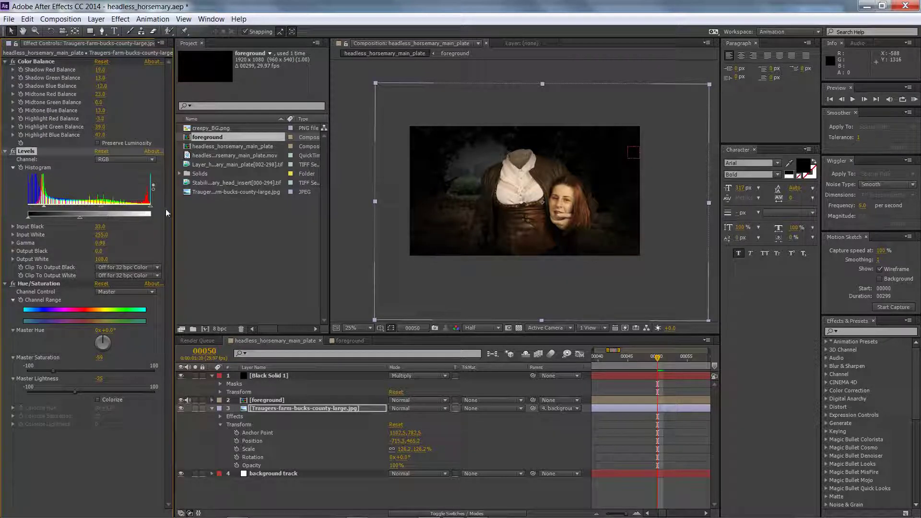
- Apply Brightness & Contrast to the farm image with brightness -47 and strongly reduced contrast, judging the look at frame 7
{"action": "scroll", "coordinate": [540, 191], "scroll_direction": "up", "scroll_amount": 2}
{"action": "scroll", "coordinate": [540, 191], "scroll_direction": "down", "scroll_amount": 2}
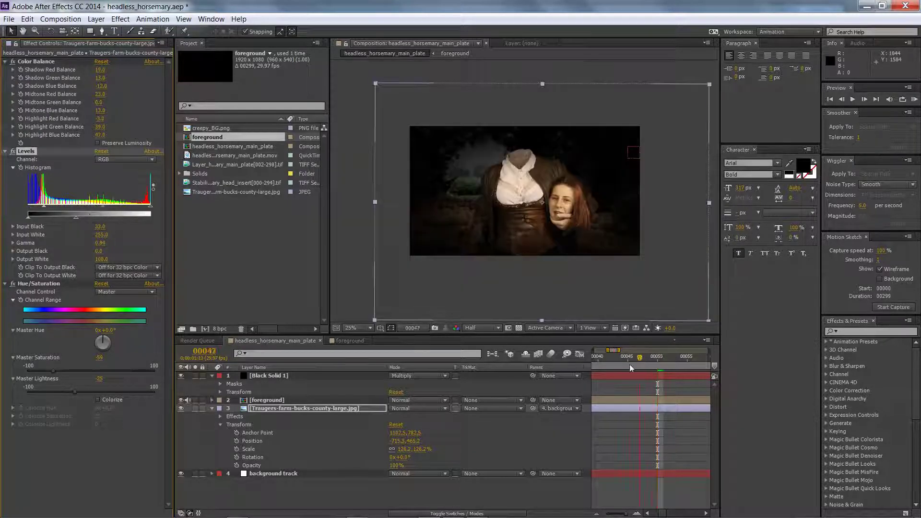
{"action": "key", "text": "Home"}
{"action": "left_click_drag", "start_coordinate": [608, 360], "coordinate": [637, 371]}
{"action": "left_click", "coordinate": [120, 18]}
{"action": "mouse_move", "coordinate": [120, 129]}
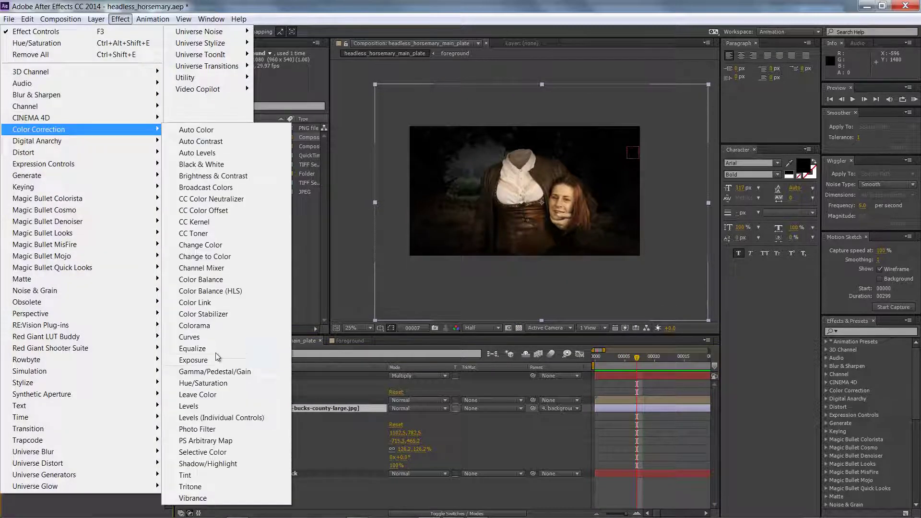
{"action": "left_click", "coordinate": [213, 176]}
{"action": "left_click_drag", "start_coordinate": [97, 448], "coordinate": [39, 444]}
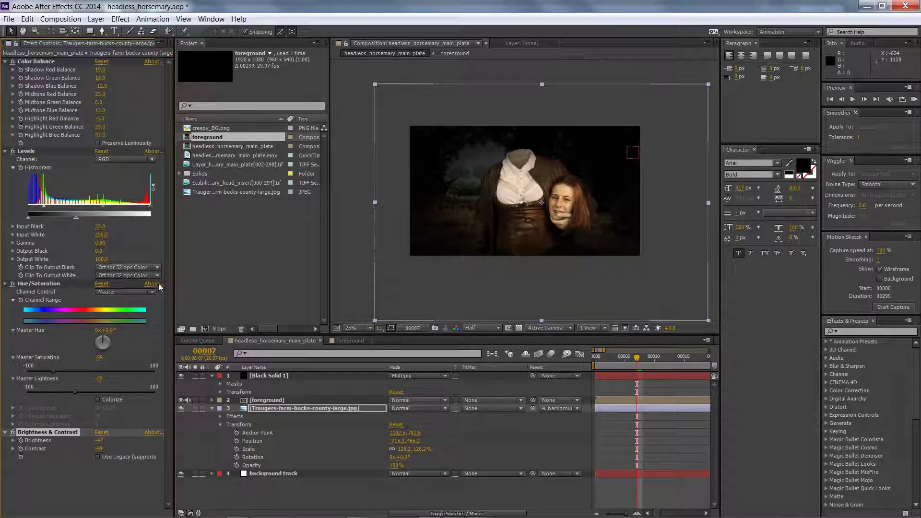
- Add a comp-sized dark orange solid above the farm image, blended with Multiply at reduced opacity
{"action": "left_click", "coordinate": [96, 18]}
{"action": "left_click", "coordinate": [231, 32]}
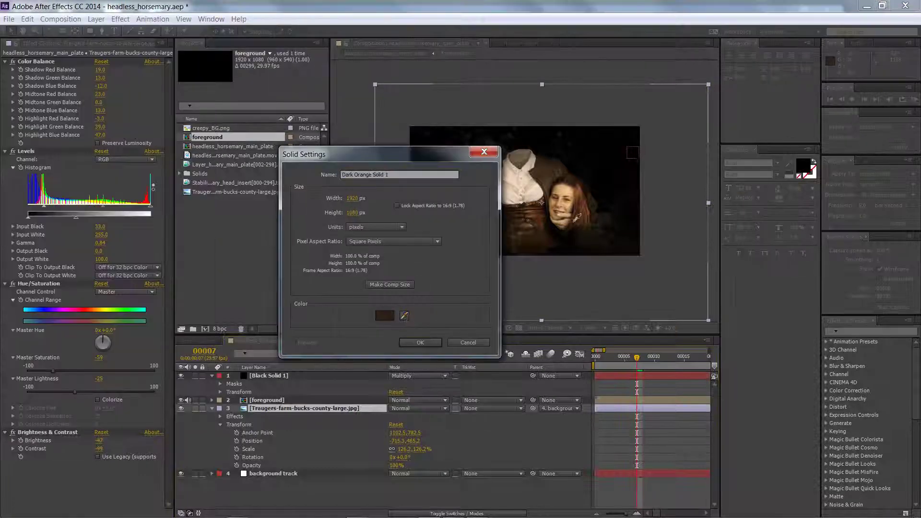
{"action": "left_click", "coordinate": [571, 220]}
{"action": "left_click", "coordinate": [420, 342]}
{"action": "left_click", "coordinate": [211, 409]}
{"action": "left_click", "coordinate": [220, 417]}
{"action": "left_click_drag", "start_coordinate": [396, 459], "coordinate": [361, 461]}
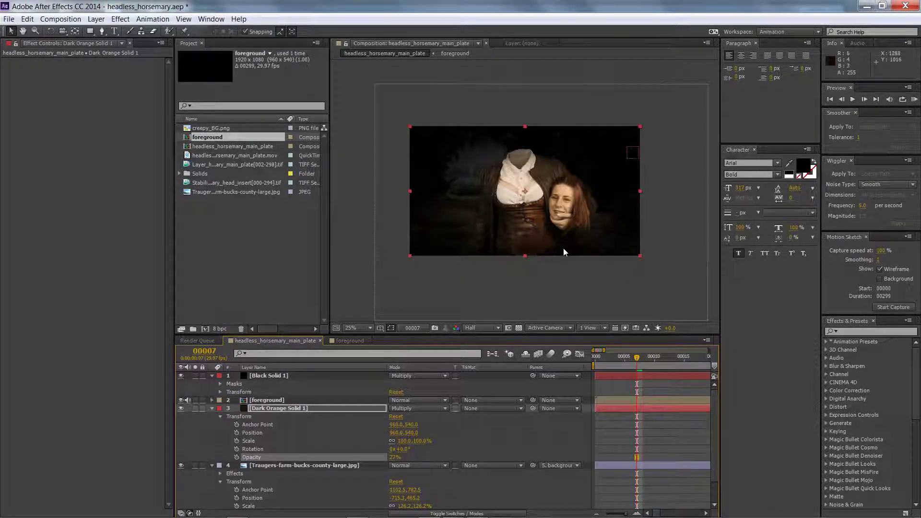
- Apply Levels to the foreground layer, slightly raising input black and lowering output white, and play back the composite
{"action": "left_click", "coordinate": [212, 409]}
{"action": "left_click", "coordinate": [269, 400]}
{"action": "left_click", "coordinate": [121, 19]}
{"action": "mouse_move", "coordinate": [44, 129]}
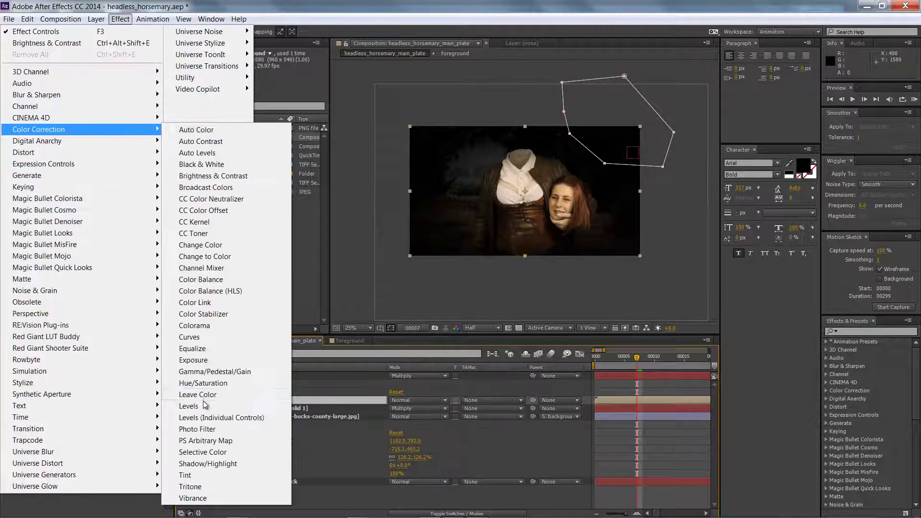
{"action": "left_click", "coordinate": [192, 406]}
{"action": "left_click_drag", "start_coordinate": [28, 116], "coordinate": [33, 117]}
{"action": "left_click", "coordinate": [667, 297]}
{"action": "scroll", "coordinate": [517, 220], "scroll_direction": "up", "scroll_amount": 2}
{"action": "scroll", "coordinate": [516, 219], "scroll_direction": "down", "scroll_amount": 2}
{"action": "left_click_drag", "start_coordinate": [150, 128], "coordinate": [132, 132]}
{"action": "left_click", "coordinate": [516, 285]}
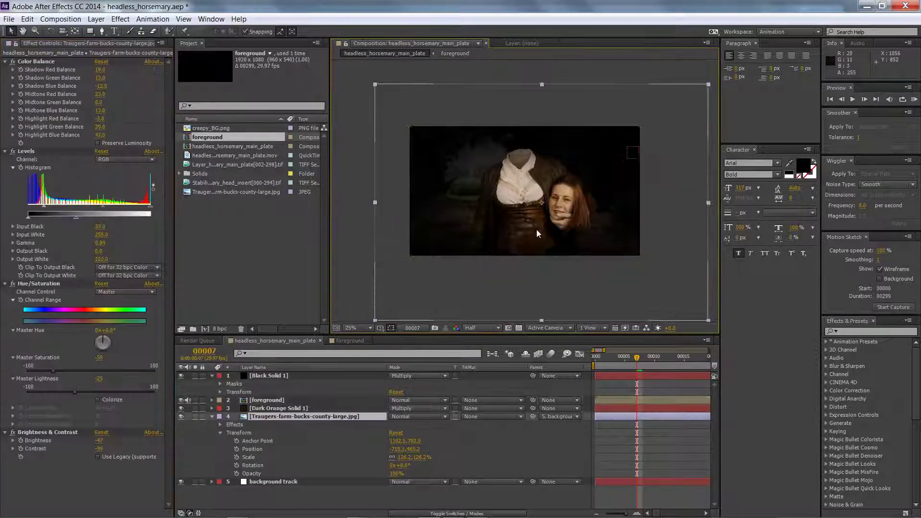
{"action": "left_click", "coordinate": [293, 376]}
{"action": "left_click", "coordinate": [508, 300]}
{"action": "key", "text": "space"}
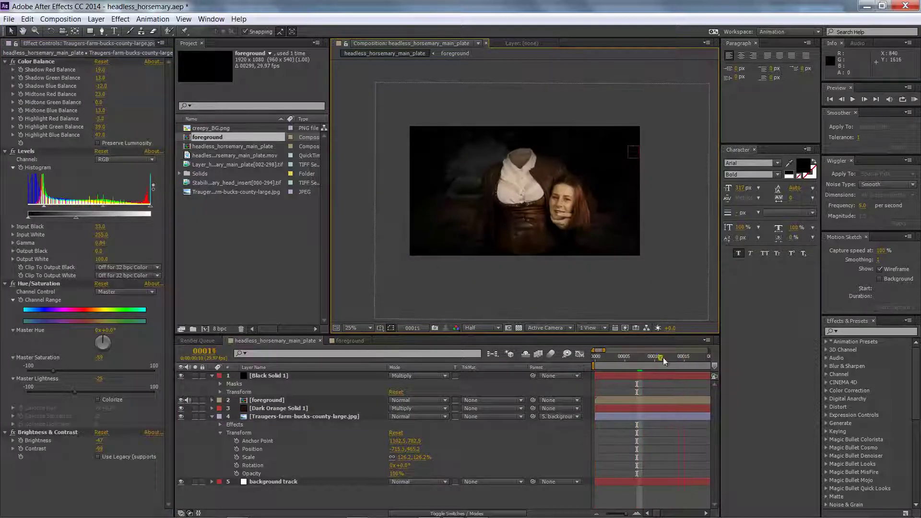
- Shift the background track null's position, scale and rotation keyframes two frames later so the last set falls on frame 298
{"action": "left_click", "coordinate": [636, 513]}
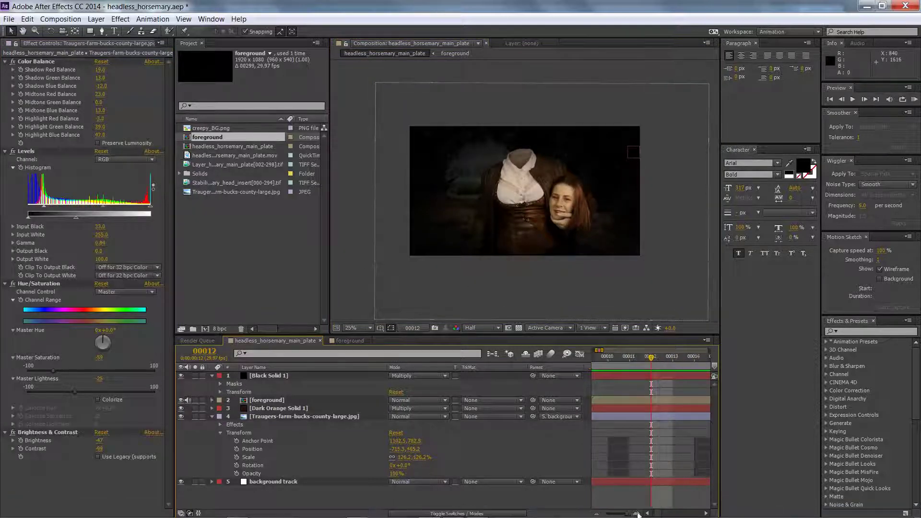
{"action": "left_click", "coordinate": [212, 481]}
{"action": "scroll", "coordinate": [216, 486], "scroll_direction": "down", "scroll_amount": 5}
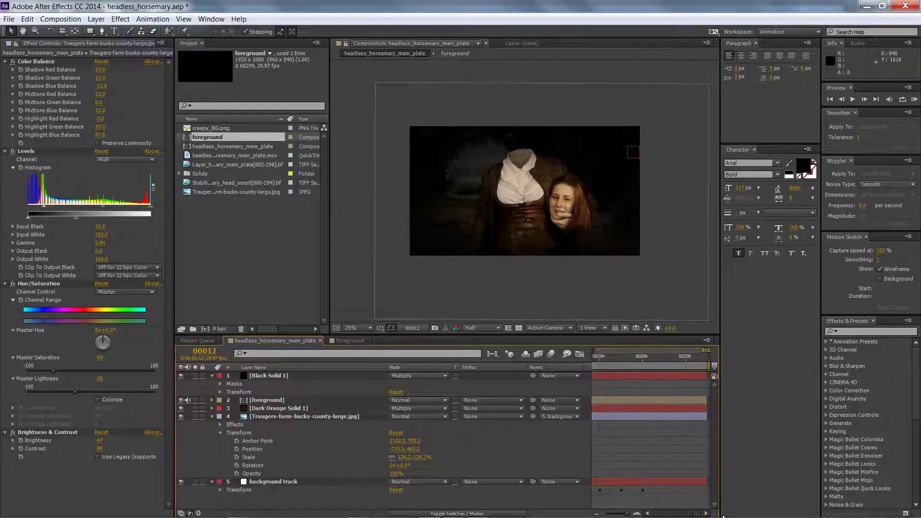
{"action": "left_click", "coordinate": [220, 490]}
{"action": "scroll", "coordinate": [364, 480], "scroll_direction": "down", "scroll_amount": 3}
{"action": "left_click", "coordinate": [249, 465]}
{"action": "left_click_drag", "start_coordinate": [626, 513], "coordinate": [607, 514]}
{"action": "left_click_drag", "start_coordinate": [708, 476], "coordinate": [698, 514]}
{"action": "left_click", "coordinate": [686, 358]}
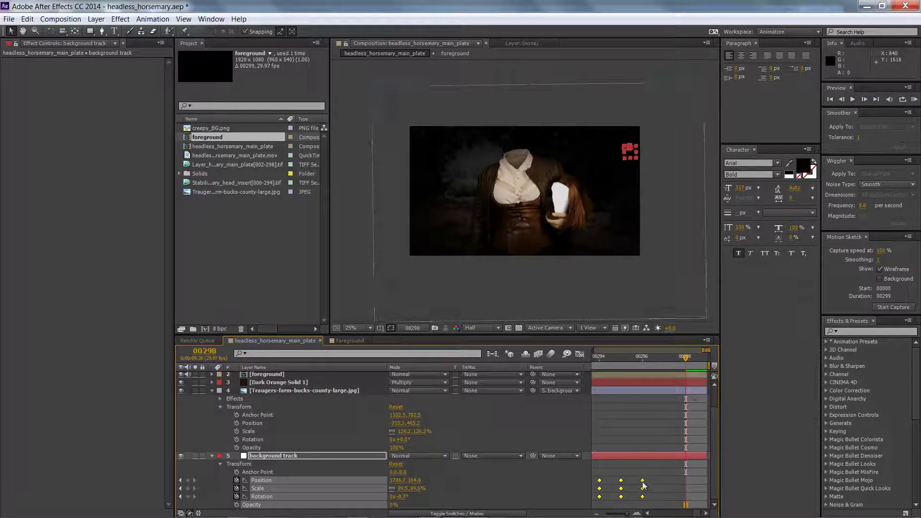
{"action": "left_click_drag", "start_coordinate": [642, 488], "coordinate": [685, 488]}
{"action": "left_click", "coordinate": [641, 303]}
{"action": "left_click_drag", "start_coordinate": [685, 359], "coordinate": [664, 360]}
{"action": "left_click", "coordinate": [211, 455]}
{"action": "left_click", "coordinate": [244, 425]}
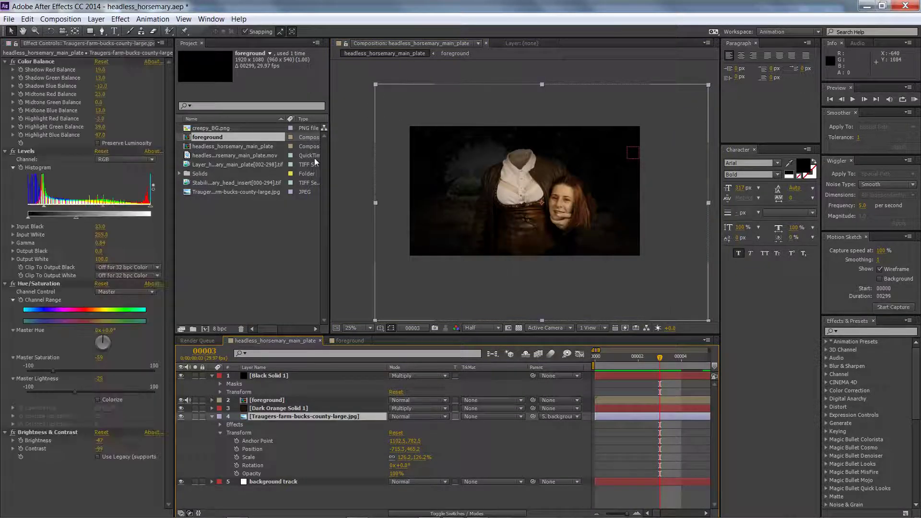
- Apply Camera Lens Blur and Match Grain to the pumpkin farm image layer
{"action": "left_click", "coordinate": [120, 19]}
{"action": "mouse_move", "coordinate": [72, 94]}
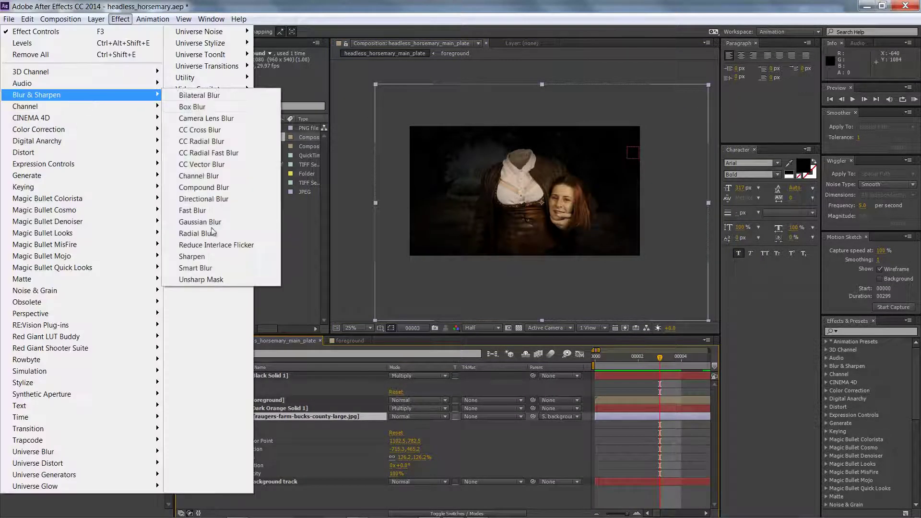
{"action": "left_click", "coordinate": [207, 118]}
{"action": "left_click", "coordinate": [120, 19]}
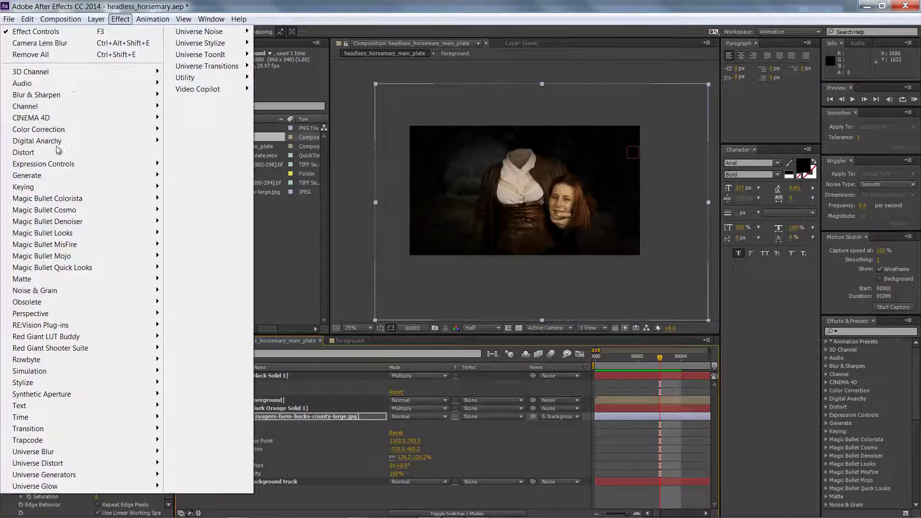
{"action": "mouse_move", "coordinate": [62, 130]}
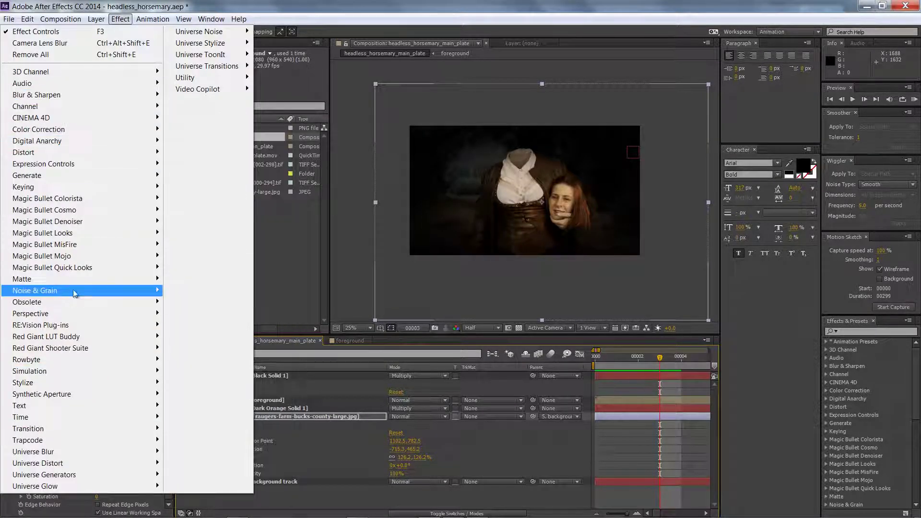
{"action": "mouse_move", "coordinate": [43, 290]}
{"action": "left_click", "coordinate": [196, 326]}
- Check the available Match Grain noise source layers and add headless_horsemary_main_plate.mov at the bottom of the layer stack
{"action": "left_click", "coordinate": [109, 448]}
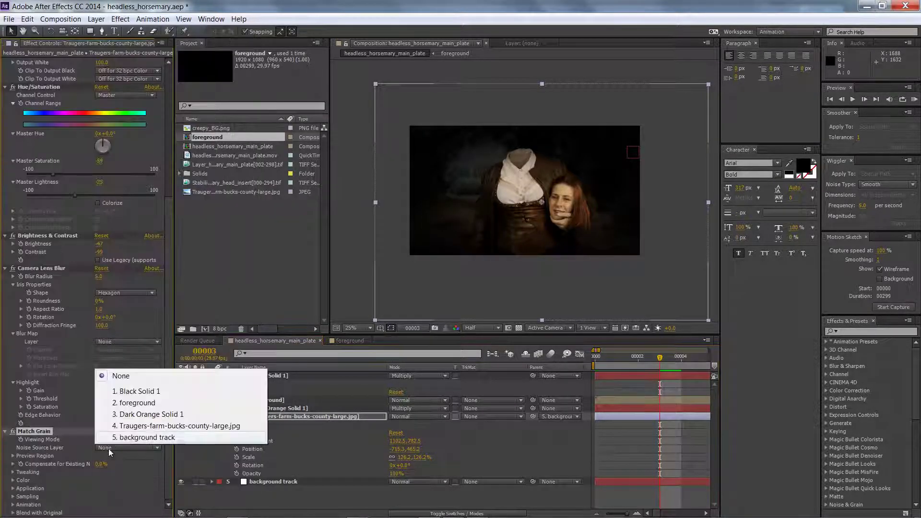
{"action": "left_click", "coordinate": [224, 367]}
{"action": "left_click_drag", "start_coordinate": [211, 156], "coordinate": [191, 489]}
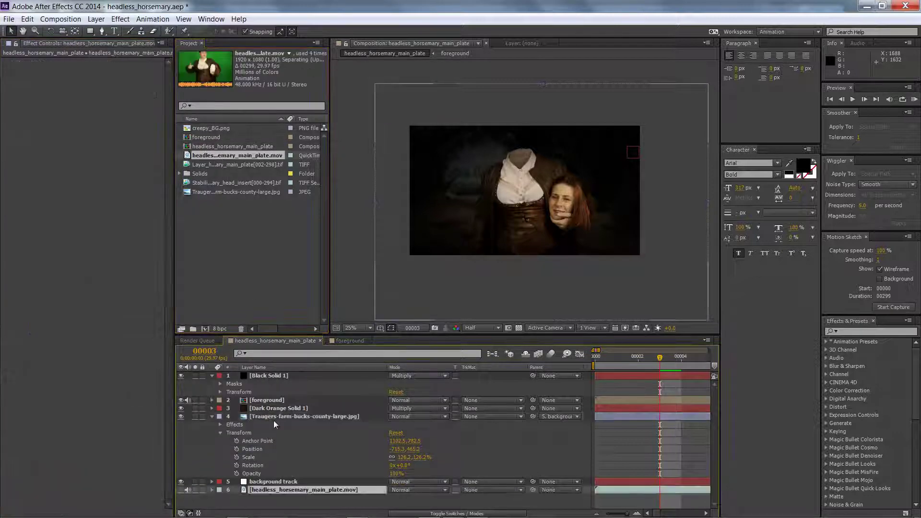